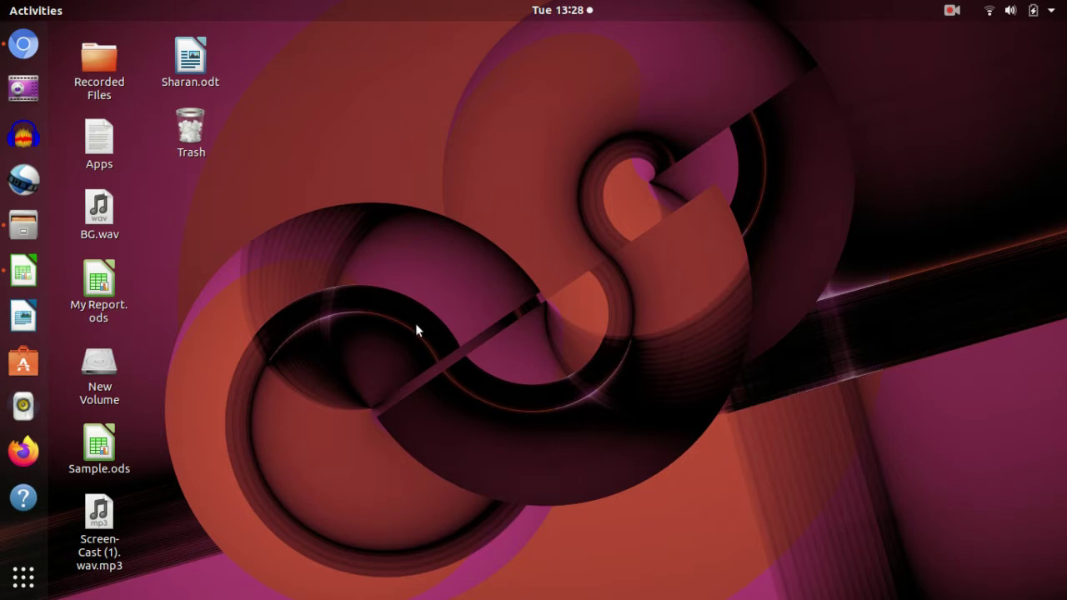
Step: Switch to the Sample.ods spreadsheet window in LibreOffice Calc from the dock
{"action": "left_click", "coordinate": [24, 271]}
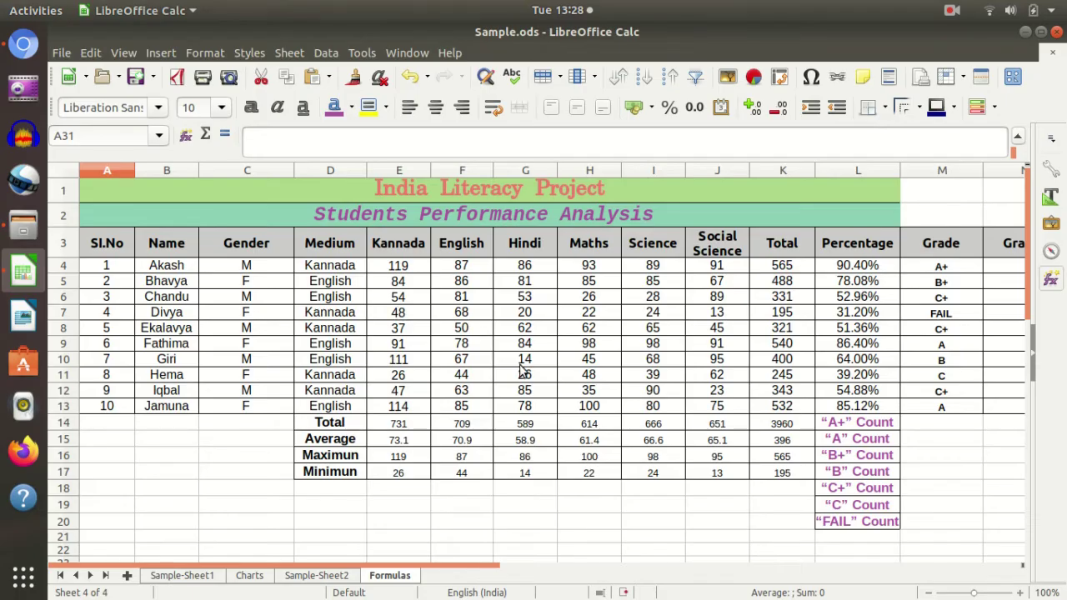
{"action": "scroll", "coordinate": [524, 375], "scroll_direction": "down", "scroll_amount": 1}
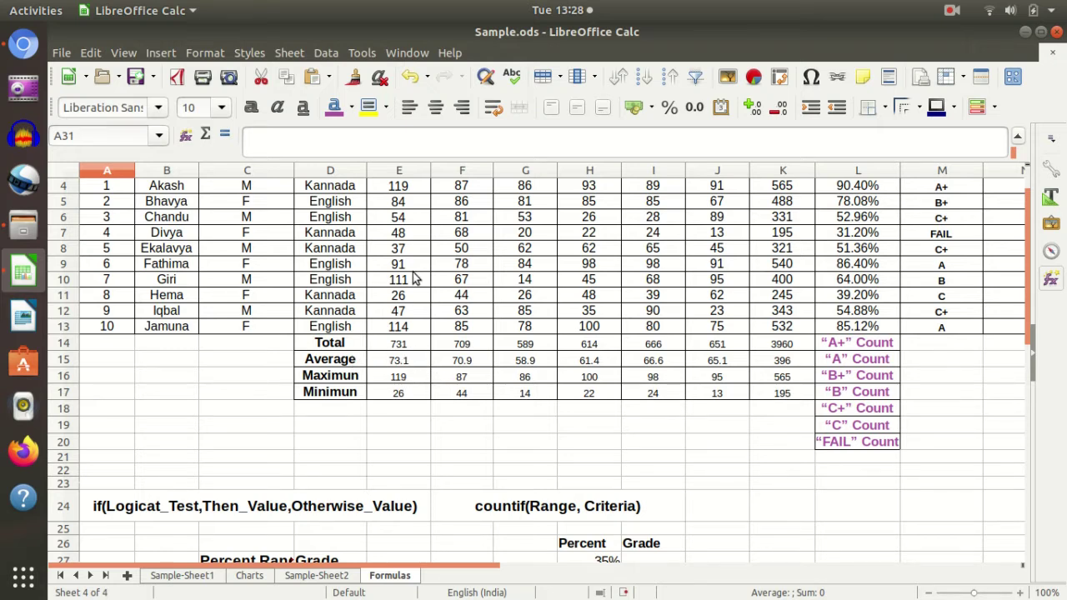
{"action": "scroll", "coordinate": [417, 279], "scroll_direction": "up", "scroll_amount": 1}
{"action": "scroll", "coordinate": [418, 307], "scroll_direction": "down", "scroll_amount": 1}
{"action": "scroll", "coordinate": [409, 329], "scroll_direction": "down", "scroll_amount": 2}
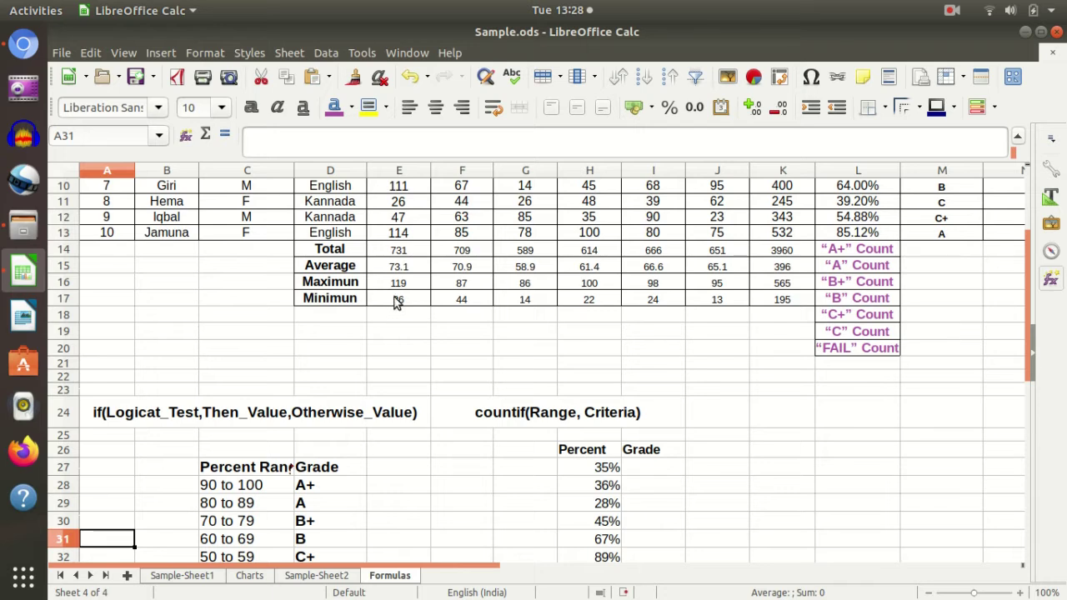
{"action": "scroll", "coordinate": [416, 334], "scroll_direction": "up", "scroll_amount": 1}
{"action": "scroll", "coordinate": [445, 362], "scroll_direction": "up", "scroll_amount": 1}
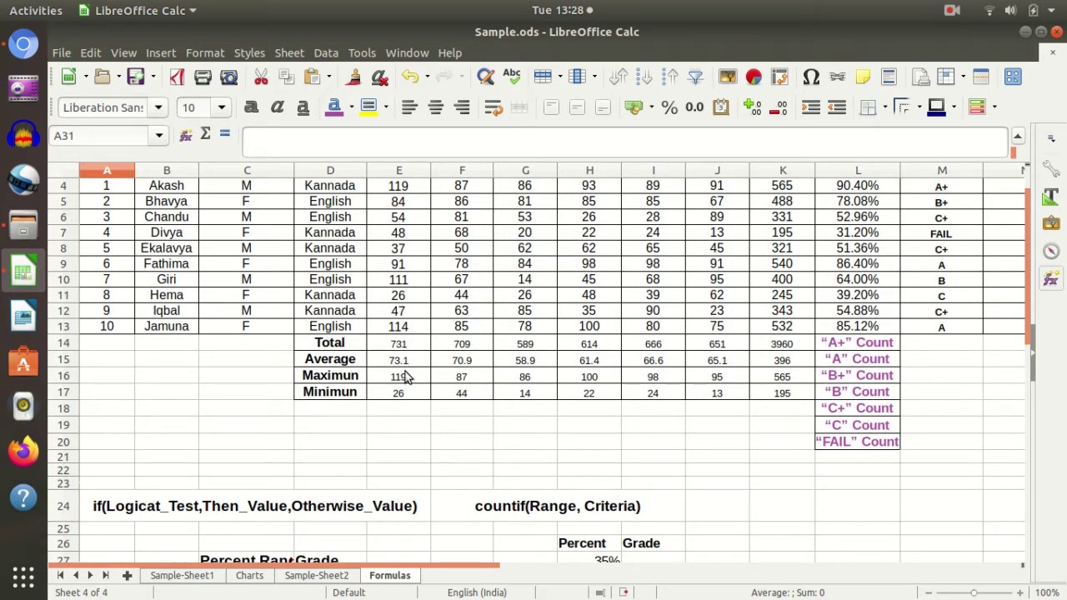
{"action": "scroll", "coordinate": [506, 397], "scroll_direction": "up", "scroll_amount": 1}
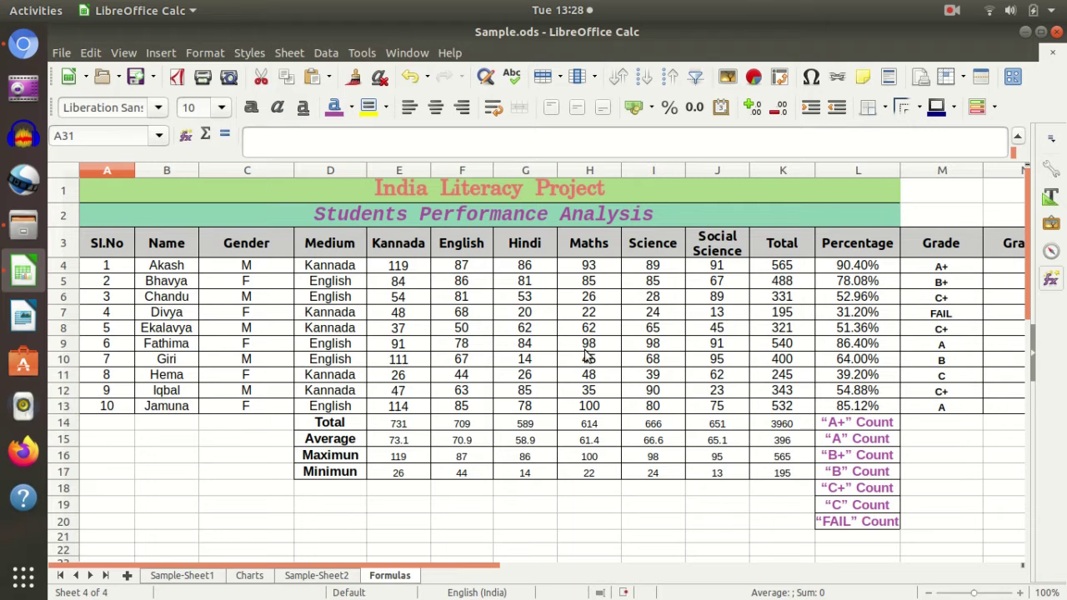
{"action": "scroll", "coordinate": [589, 356], "scroll_direction": "down", "scroll_amount": 4}
{"action": "scroll", "coordinate": [589, 356], "scroll_direction": "down", "scroll_amount": 3}
{"action": "scroll", "coordinate": [588, 355], "scroll_direction": "down", "scroll_amount": 3}
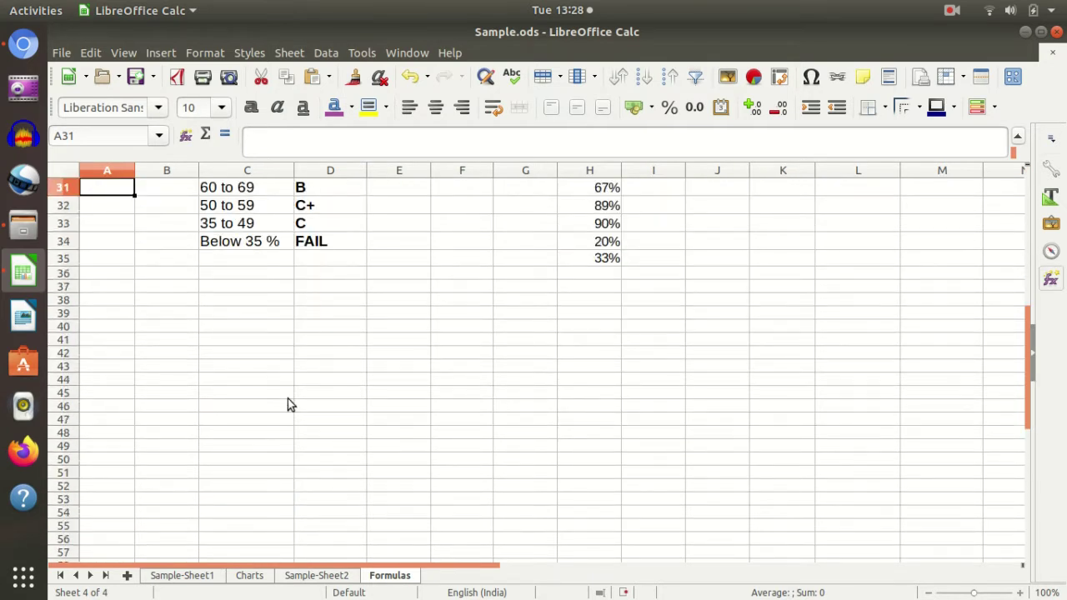
{"action": "scroll", "coordinate": [288, 399], "scroll_direction": "up", "scroll_amount": 2}
{"action": "left_click", "coordinate": [107, 341]}
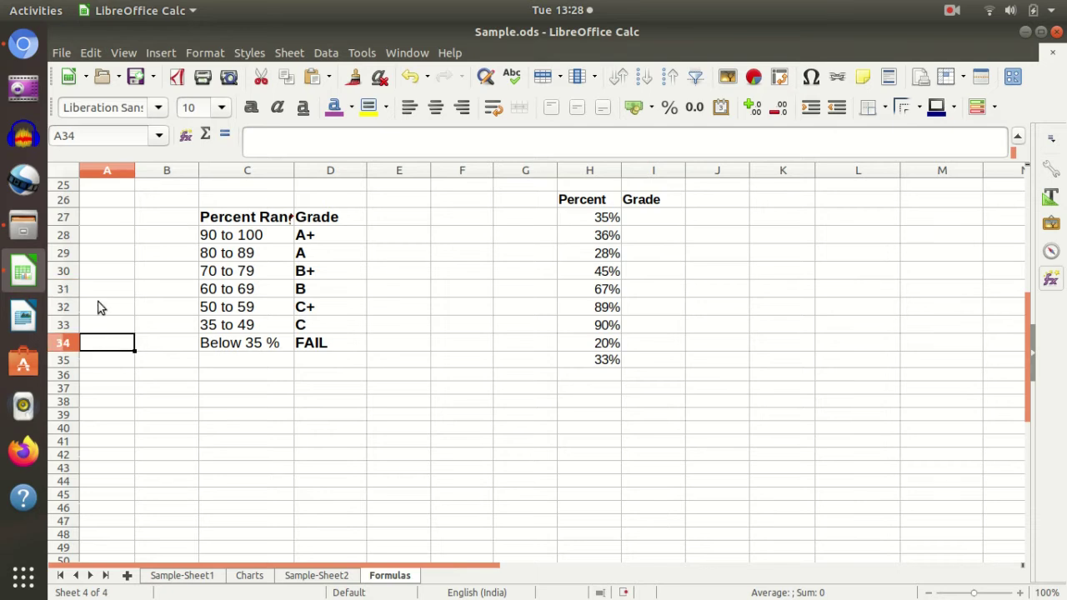
{"action": "scroll", "coordinate": [334, 398], "scroll_direction": "up", "scroll_amount": 4}
{"action": "scroll", "coordinate": [339, 361], "scroll_direction": "down", "scroll_amount": 4}
{"action": "left_click", "coordinate": [163, 402]}
{"action": "left_click", "coordinate": [109, 294]}
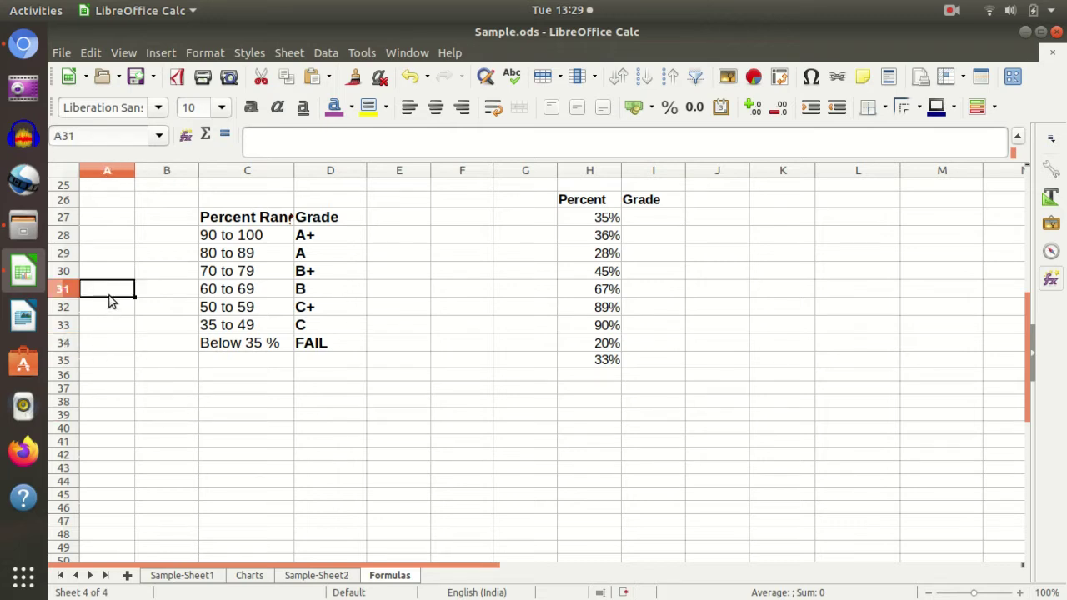
Step: Enter =NOW() in cell A31 to show the current date and time
{"action": "double_click", "coordinate": [108, 293]}
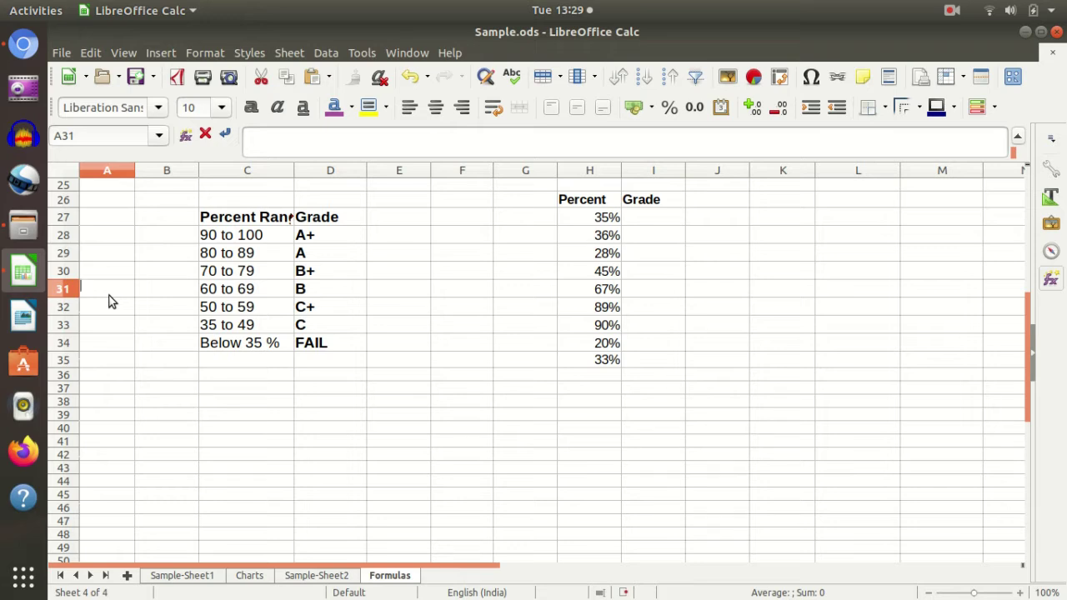
{"action": "type", "text": "=no"}
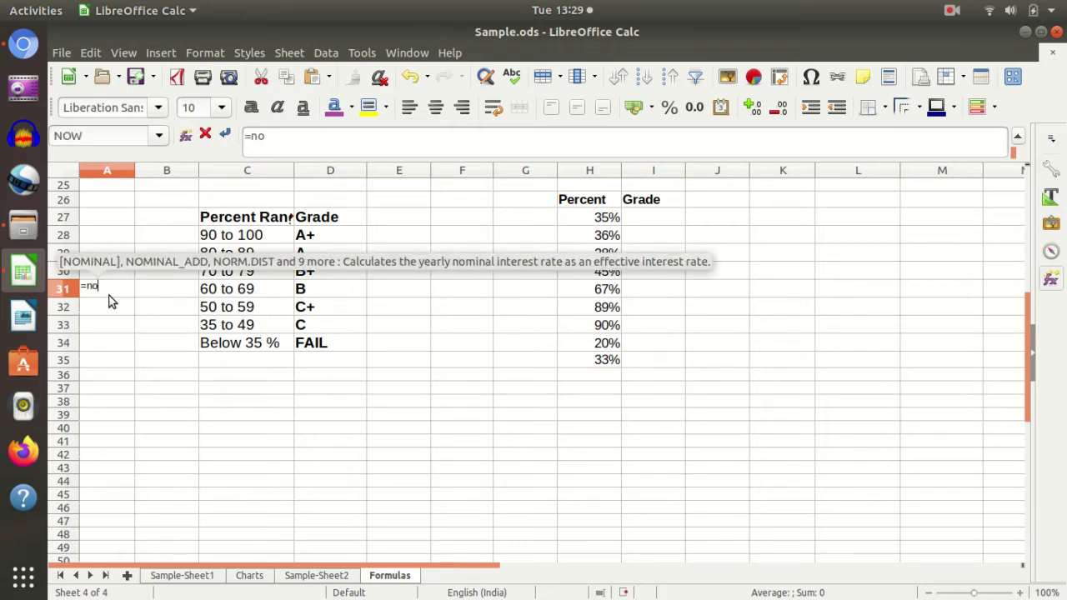
{"action": "type", "text": "w()"}
{"action": "key", "text": "Return"}
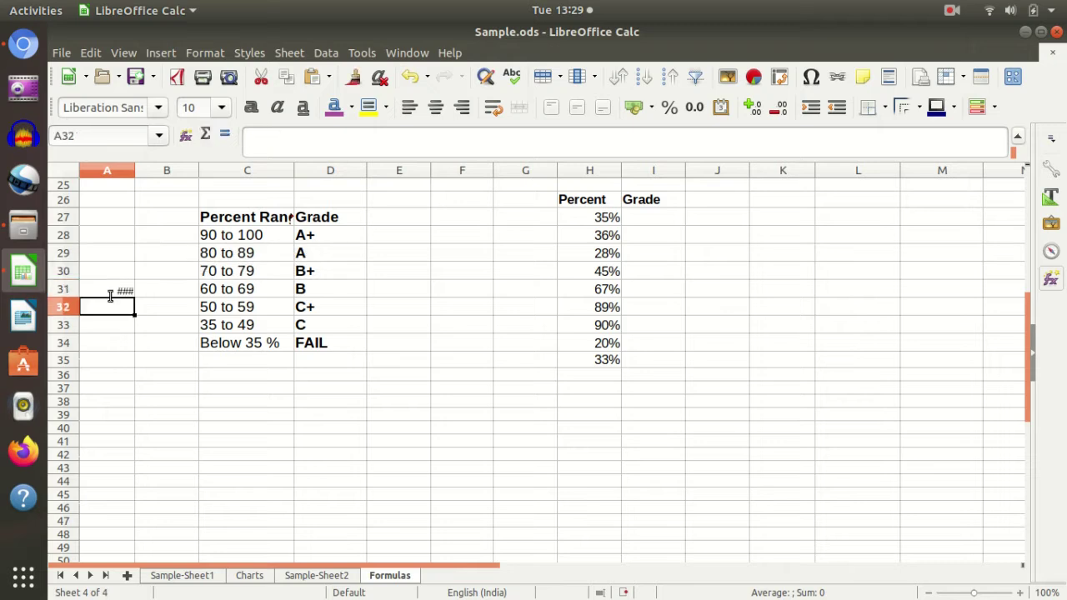
{"action": "left_click", "coordinate": [129, 388]}
{"action": "left_click", "coordinate": [117, 288]}
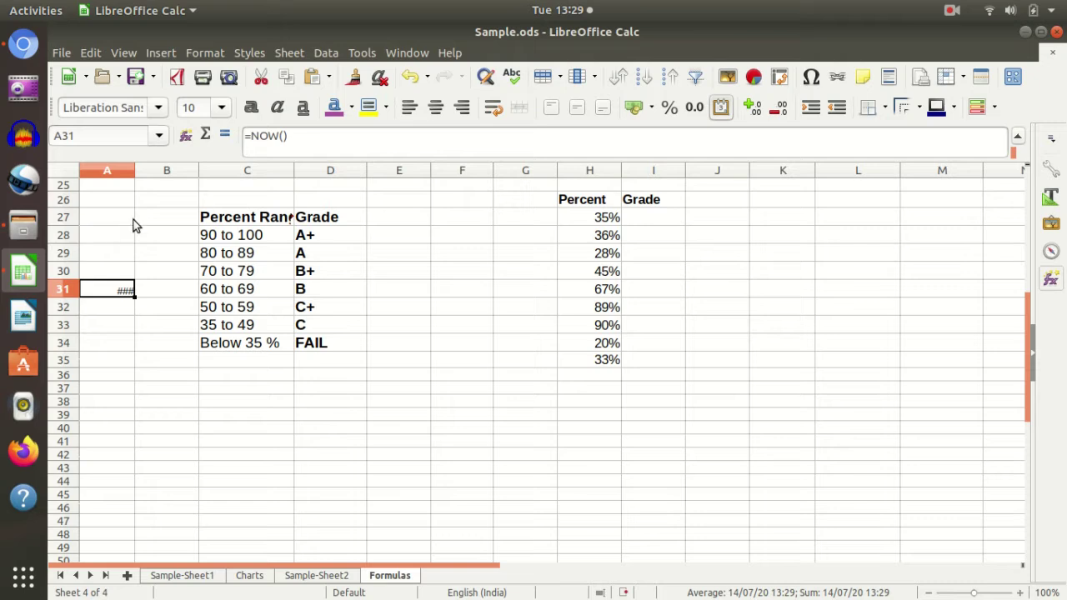
{"action": "left_click", "coordinate": [114, 306]}
{"action": "left_click", "coordinate": [126, 287]}
Step: Autofit column A so A31 fully displays 14/07/20 13:29
{"action": "double_click", "coordinate": [135, 166]}
{"action": "left_click", "coordinate": [133, 374]}
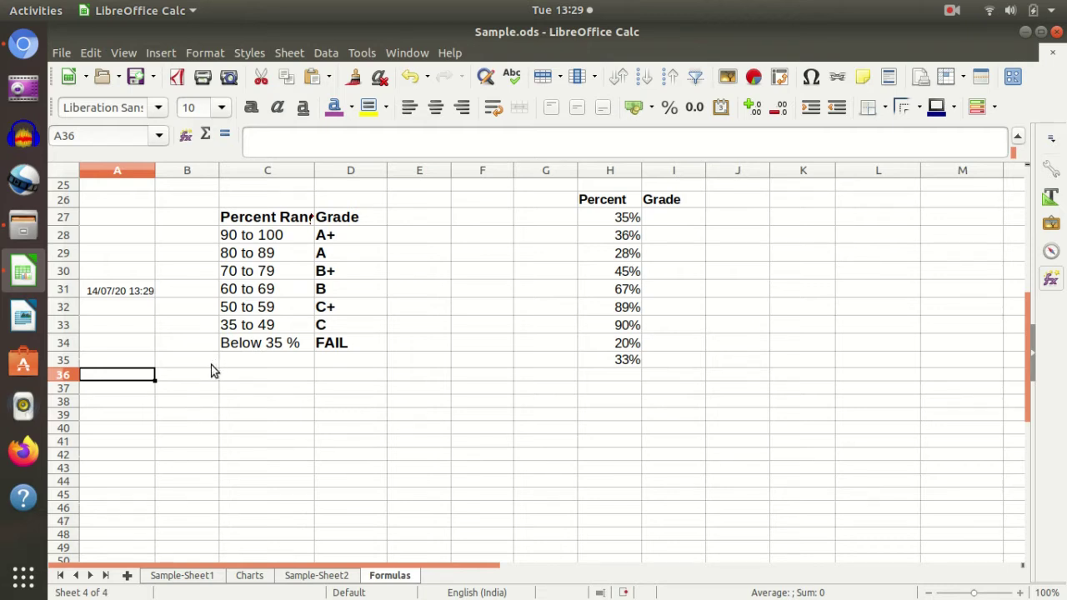
{"action": "left_click", "coordinate": [150, 417]}
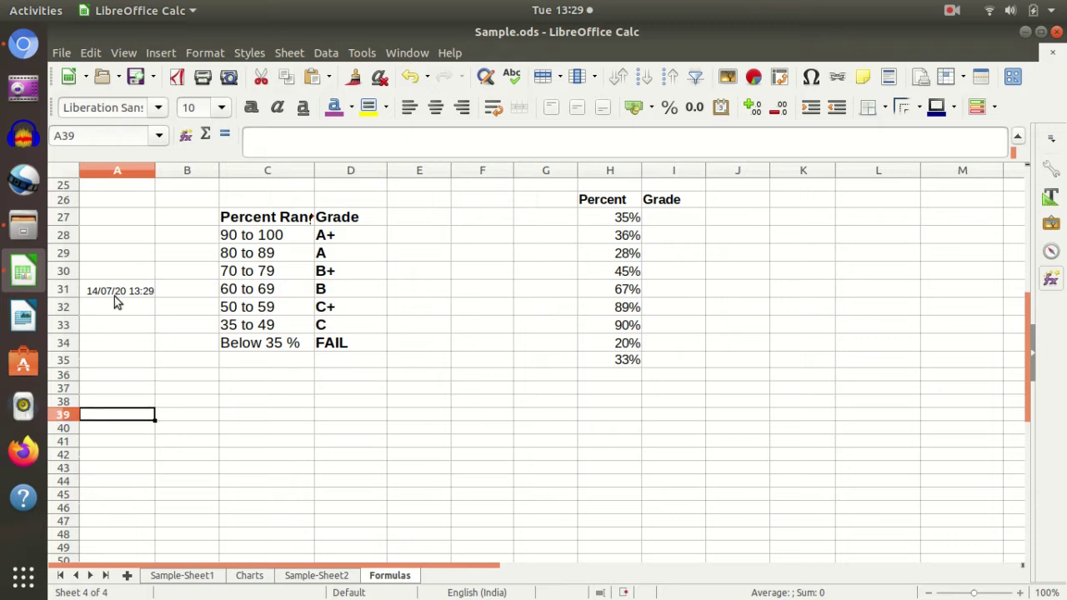
{"action": "left_click", "coordinate": [116, 294]}
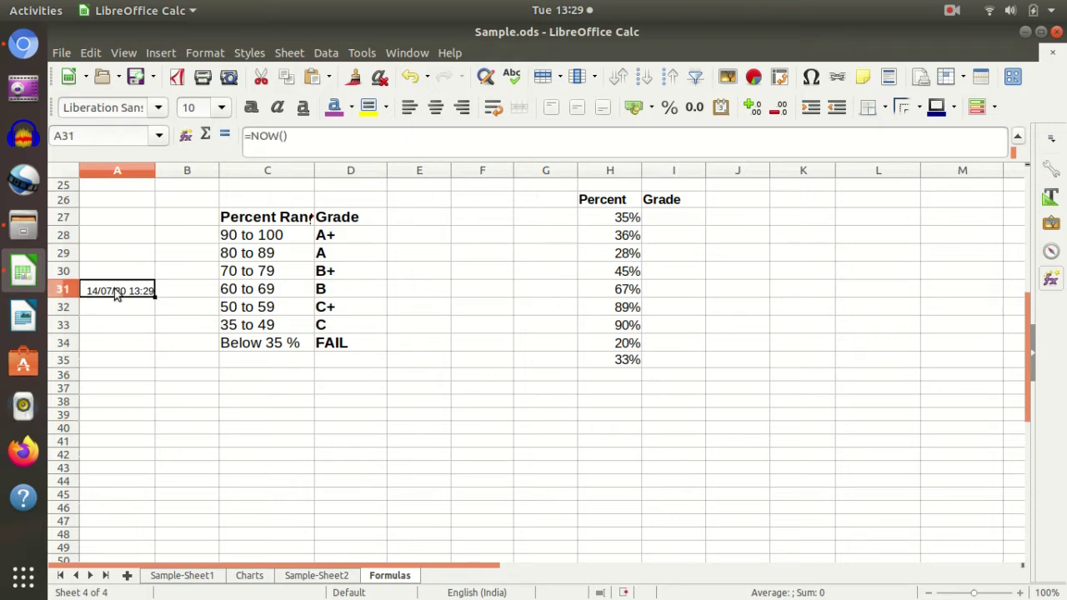
{"action": "left_click", "coordinate": [125, 360]}
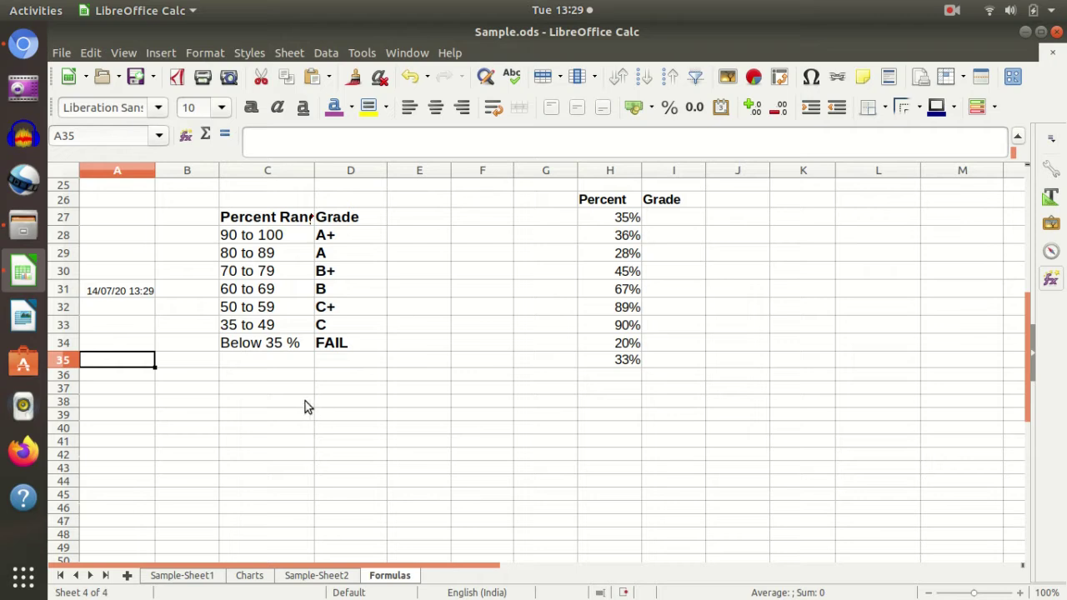
{"action": "left_click", "coordinate": [135, 290]}
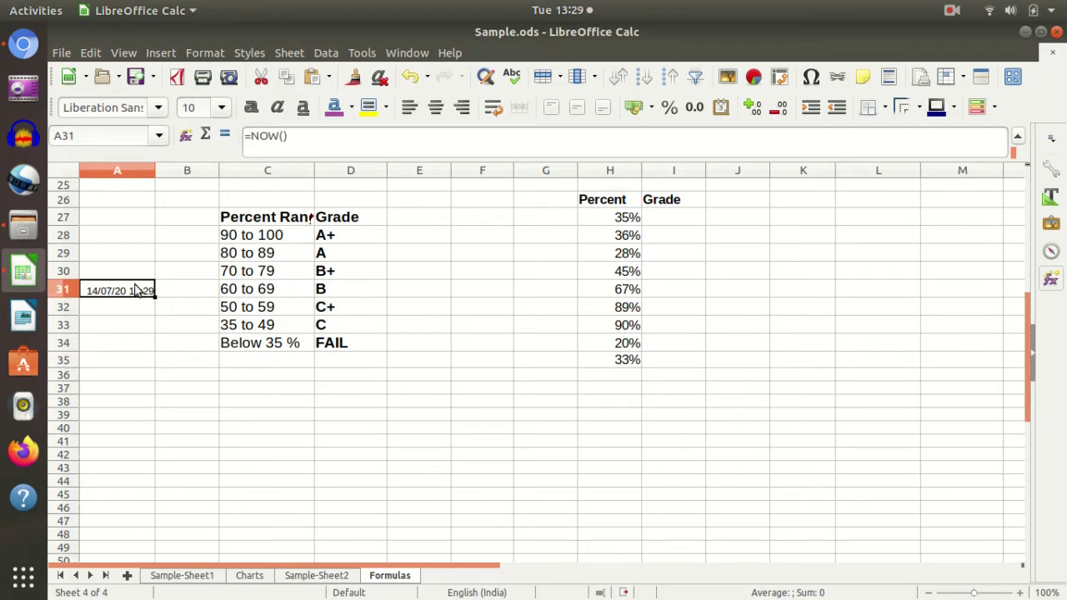
{"action": "scroll", "coordinate": [122, 365], "scroll_direction": "up", "scroll_amount": 2}
{"action": "scroll", "coordinate": [121, 361], "scroll_direction": "up", "scroll_amount": 1}
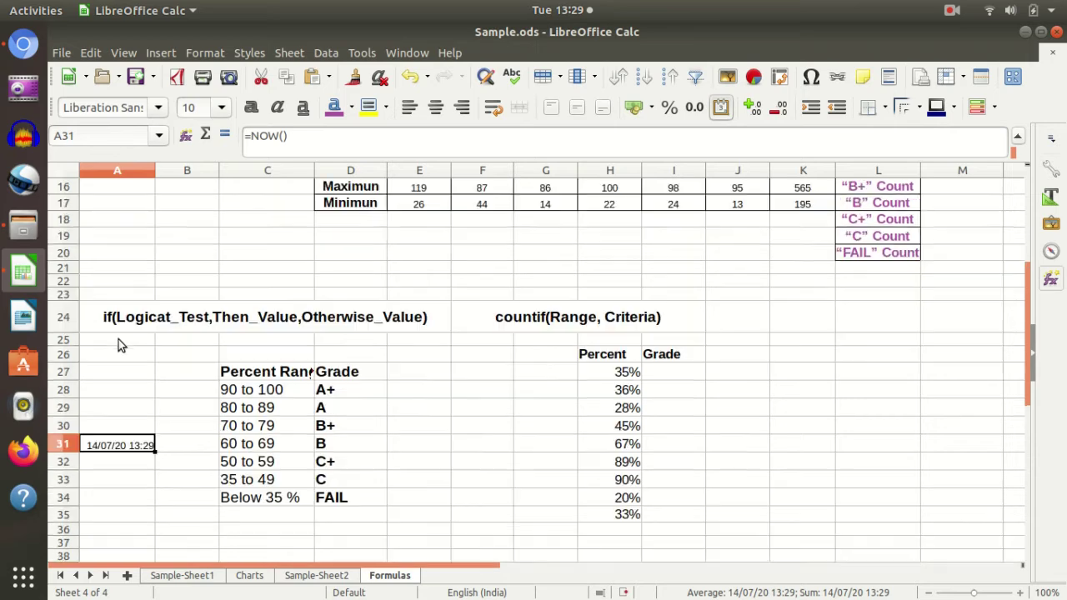
{"action": "scroll", "coordinate": [118, 339], "scroll_direction": "up", "scroll_amount": 5}
{"action": "scroll", "coordinate": [175, 263], "scroll_direction": "down", "scroll_amount": 5}
{"action": "scroll", "coordinate": [173, 275], "scroll_direction": "down", "scroll_amount": 4}
{"action": "scroll", "coordinate": [161, 329], "scroll_direction": "up", "scroll_amount": 2}
{"action": "scroll", "coordinate": [162, 329], "scroll_direction": "up", "scroll_amount": 1}
{"action": "scroll", "coordinate": [165, 331], "scroll_direction": "up", "scroll_amount": 6}
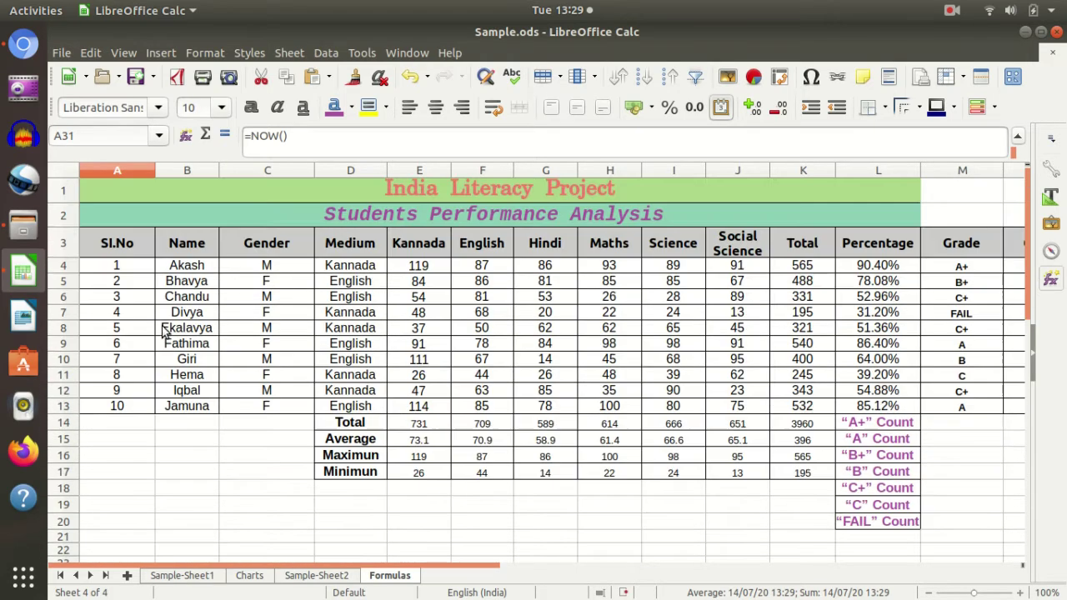
{"action": "scroll", "coordinate": [200, 326], "scroll_direction": "down", "scroll_amount": 5}
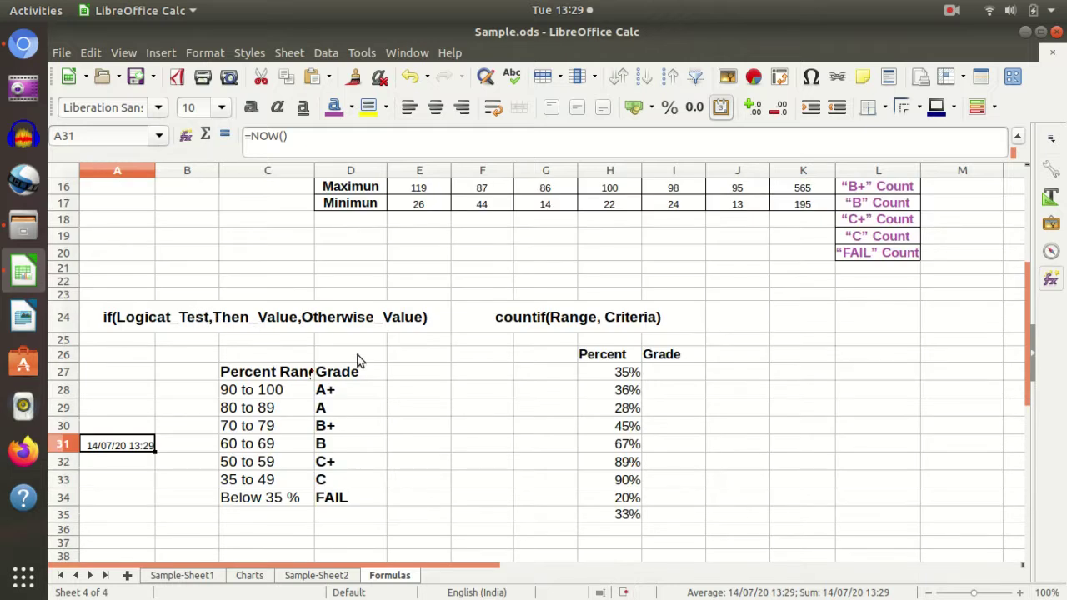
{"action": "scroll", "coordinate": [385, 347], "scroll_direction": "up", "scroll_amount": 3}
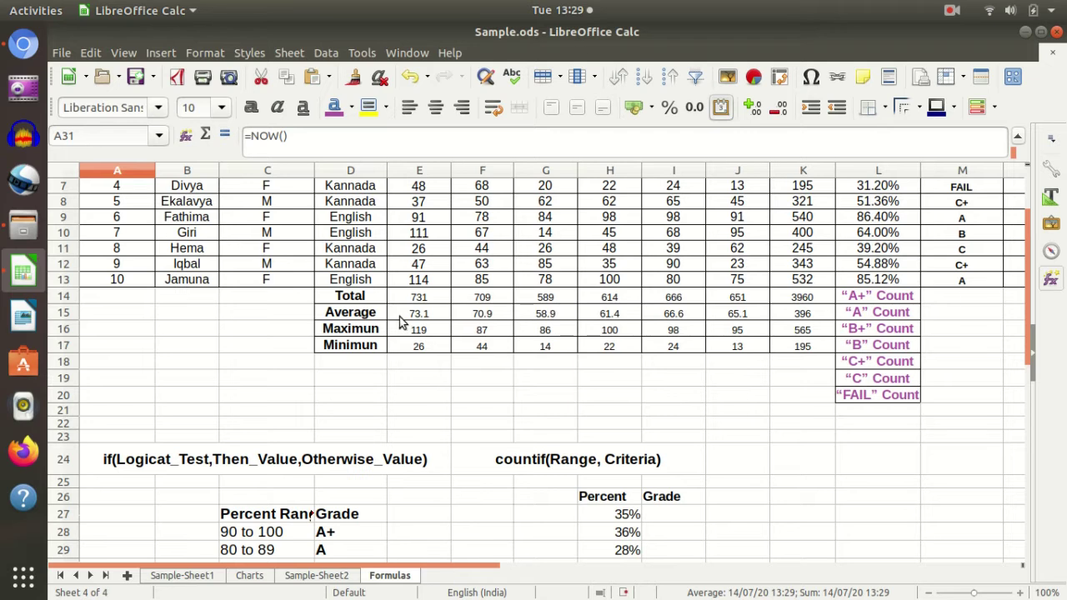
{"action": "scroll", "coordinate": [407, 321], "scroll_direction": "down", "scroll_amount": 3}
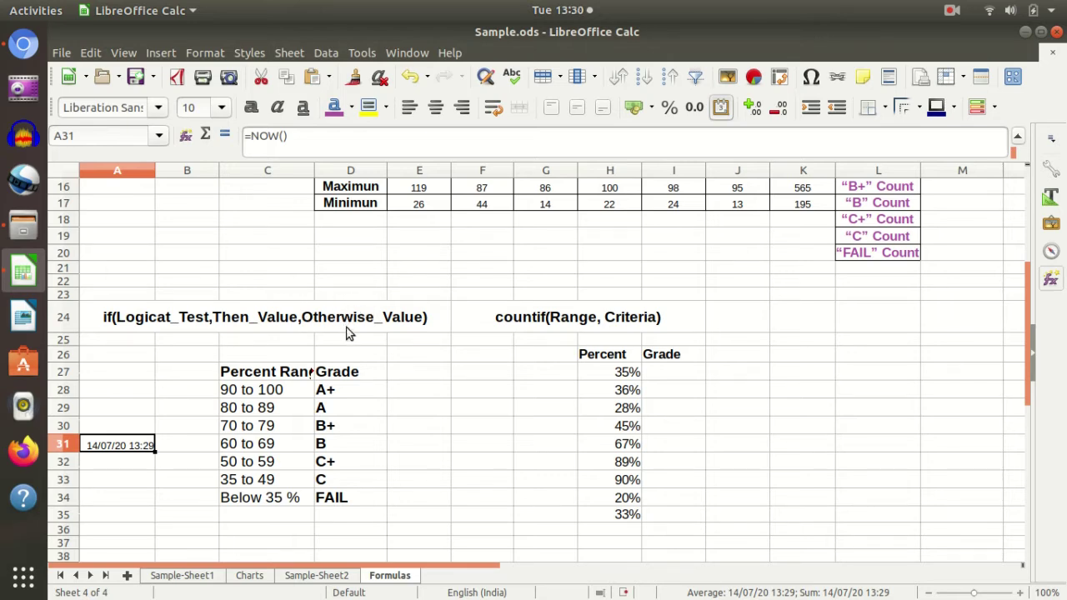
{"action": "scroll", "coordinate": [348, 340], "scroll_direction": "up", "scroll_amount": 3}
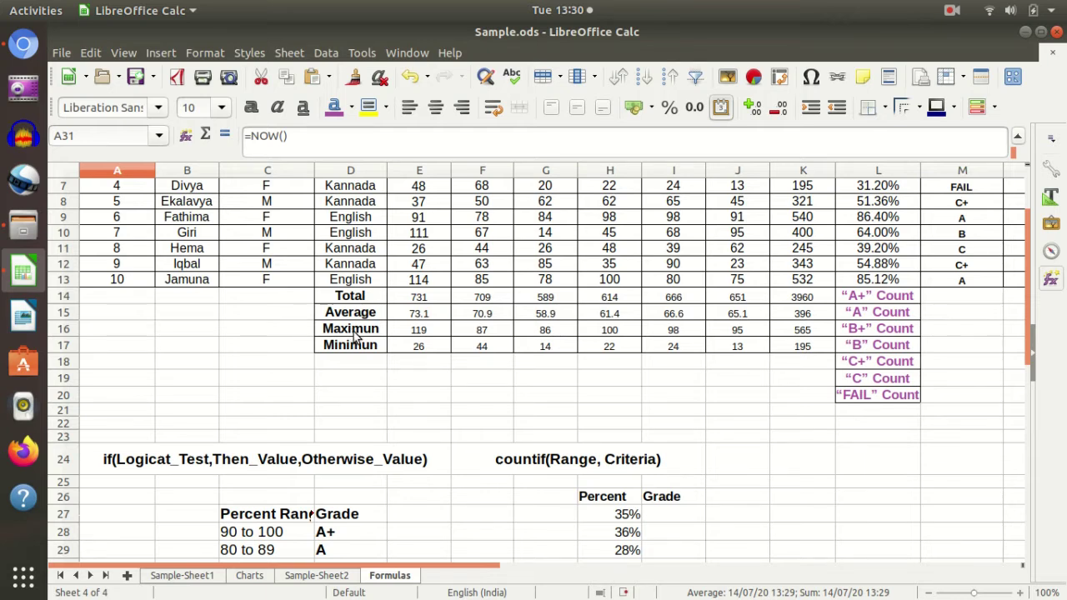
{"action": "scroll", "coordinate": [354, 332], "scroll_direction": "down", "scroll_amount": 1}
{"action": "scroll", "coordinate": [353, 331], "scroll_direction": "down", "scroll_amount": 2}
{"action": "scroll", "coordinate": [353, 333], "scroll_direction": "up", "scroll_amount": 3}
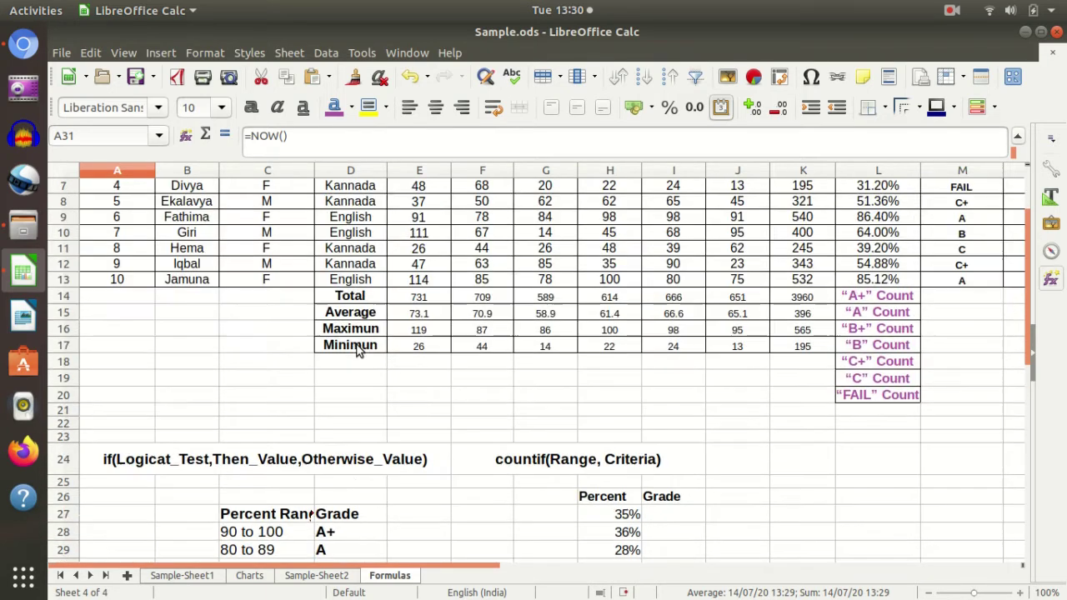
{"action": "left_click", "coordinate": [431, 250]}
{"action": "left_click", "coordinate": [437, 205]}
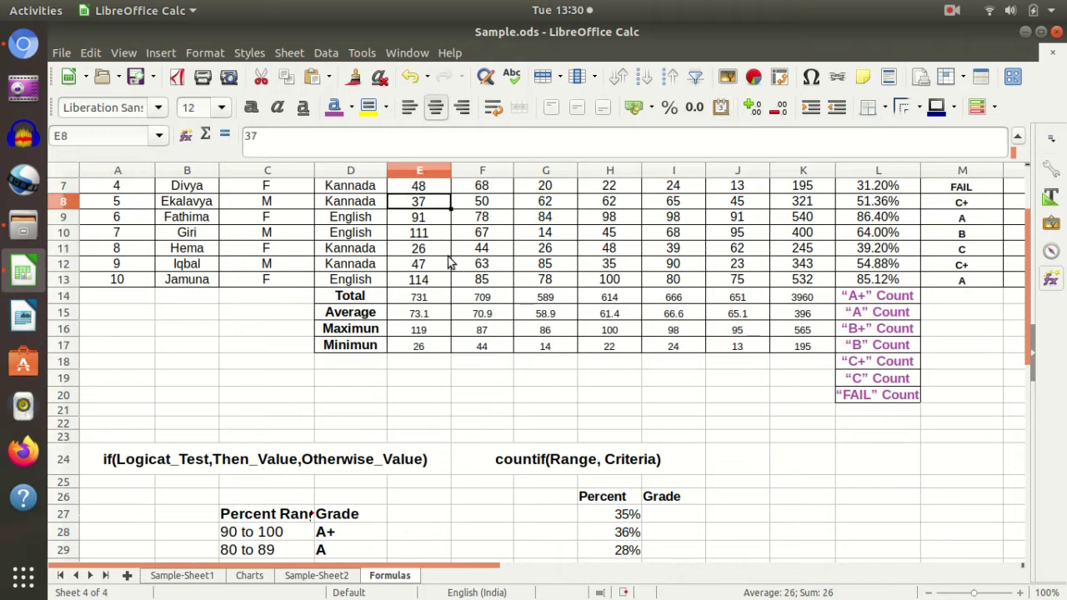
{"action": "left_click", "coordinate": [443, 263]}
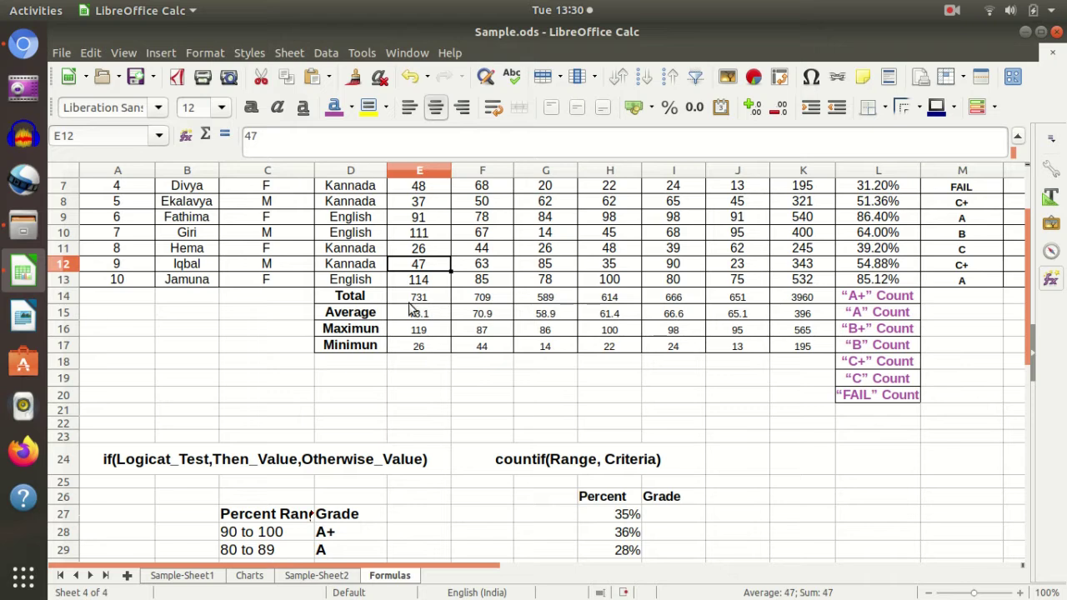
{"action": "left_click", "coordinate": [420, 295]}
{"action": "scroll", "coordinate": [421, 295], "scroll_direction": "up", "scroll_amount": 2}
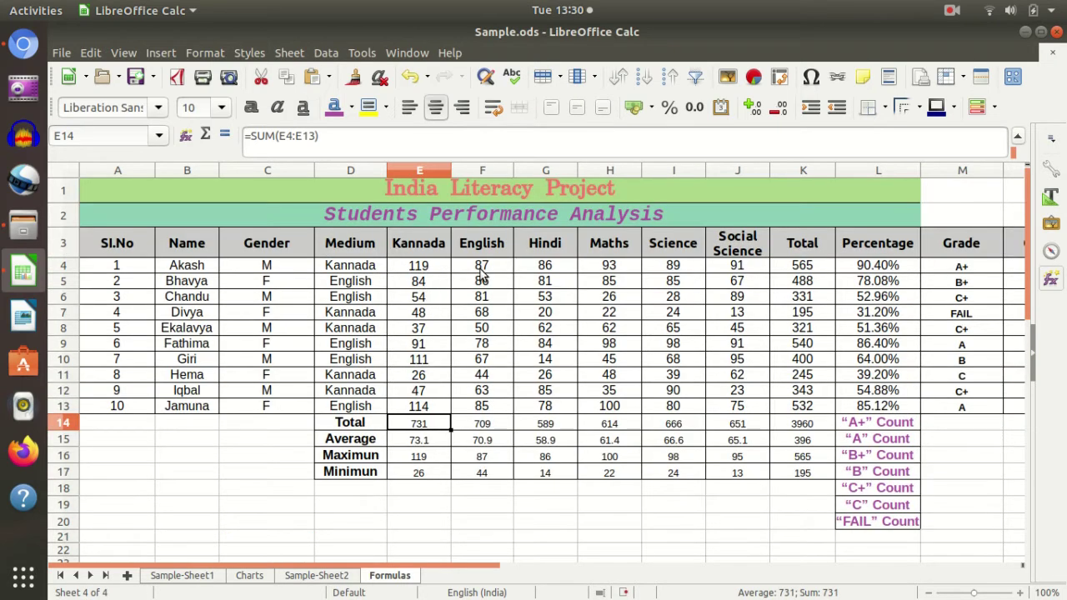
{"action": "left_click", "coordinate": [992, 106]}
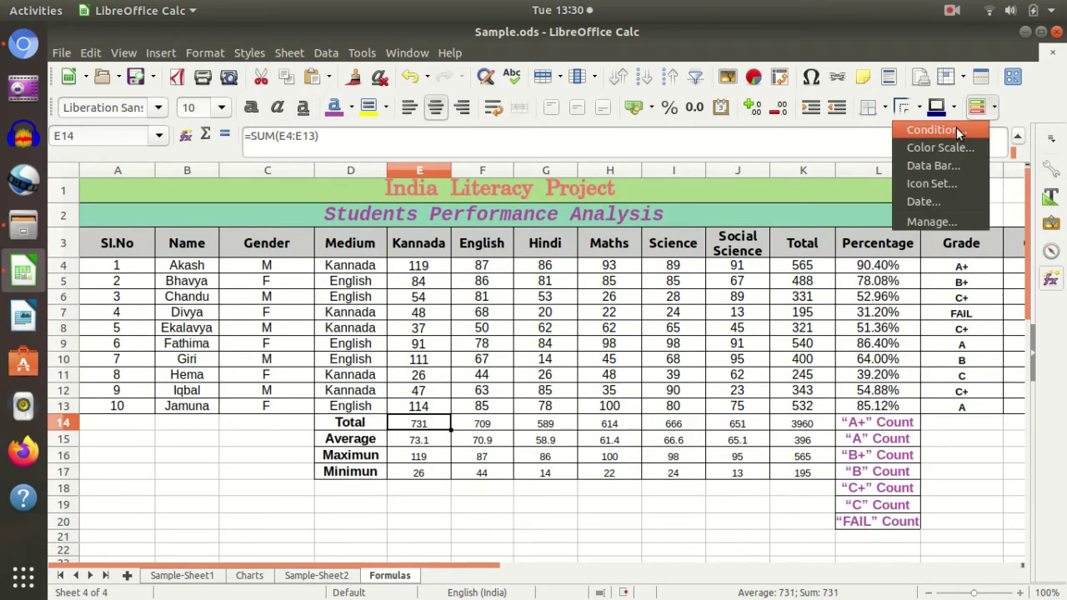
{"action": "left_click", "coordinate": [956, 127]}
{"action": "left_click", "coordinate": [613, 150]}
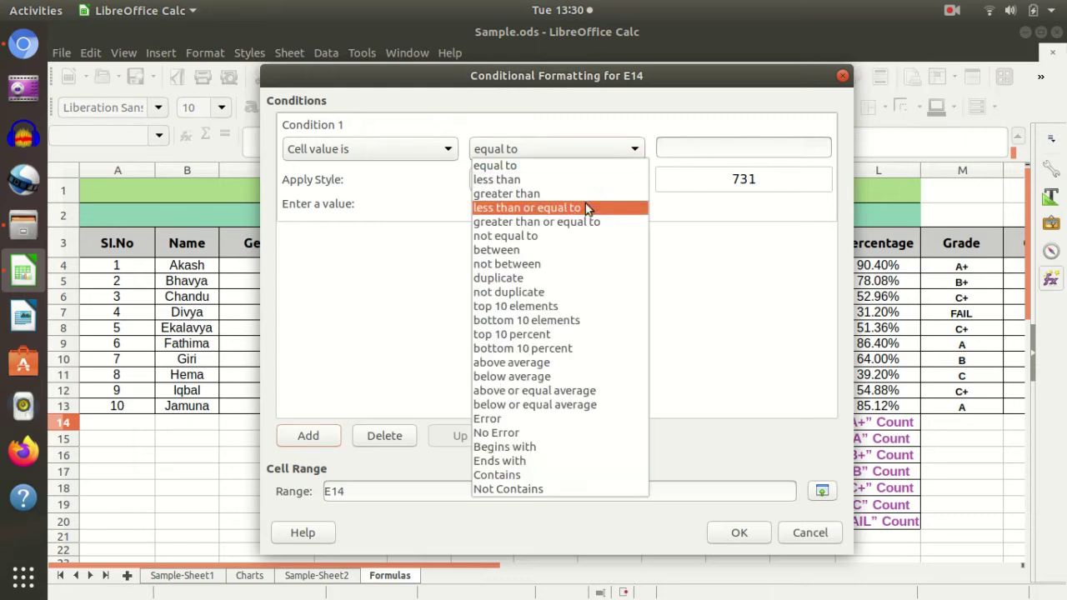
{"action": "left_click", "coordinate": [842, 78]}
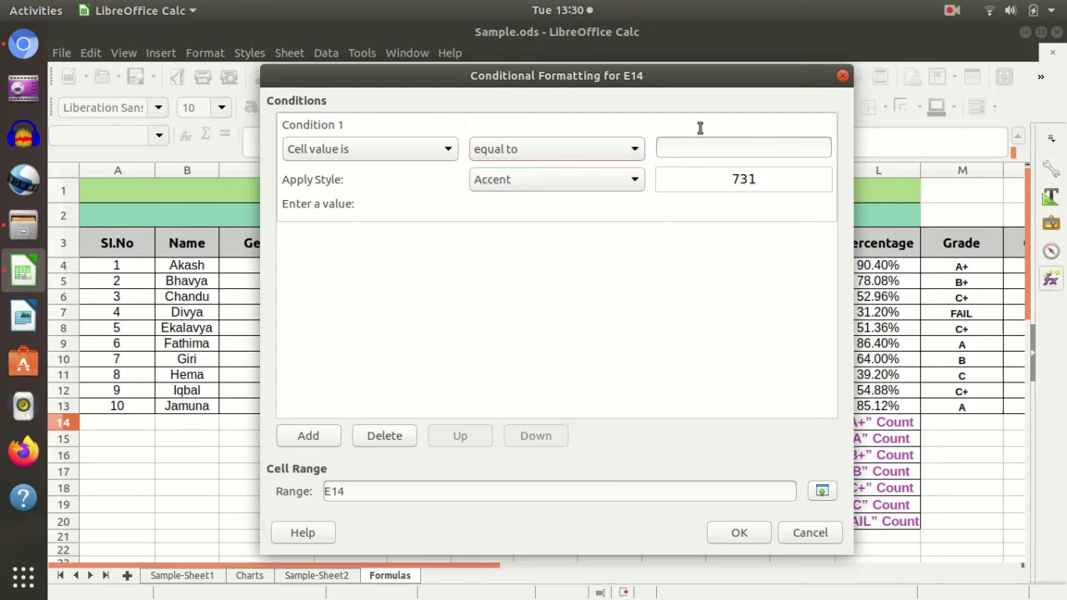
{"action": "left_click", "coordinate": [842, 75]}
{"action": "scroll", "coordinate": [510, 265], "scroll_direction": "down", "scroll_amount": 2}
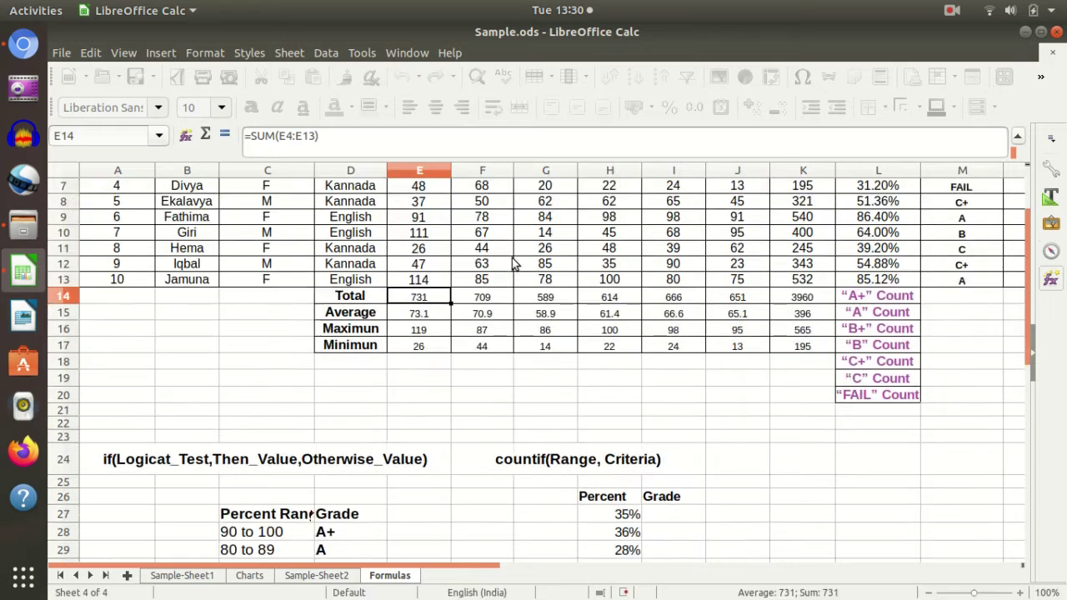
{"action": "scroll", "coordinate": [509, 263], "scroll_direction": "down", "scroll_amount": 2}
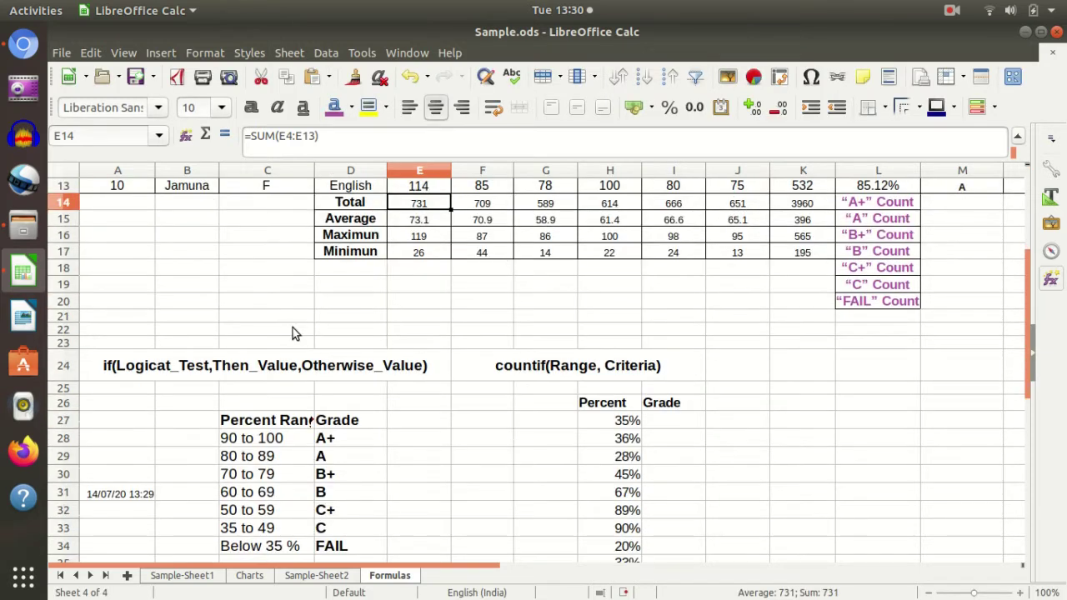
{"action": "left_click", "coordinate": [1051, 283]}
{"action": "left_click", "coordinate": [891, 164]}
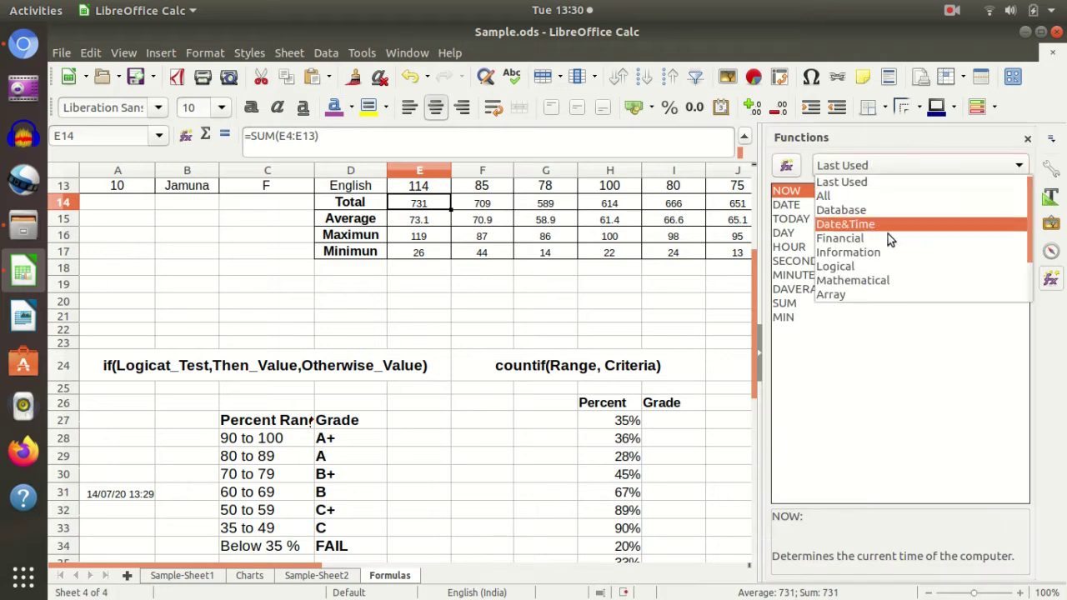
{"action": "left_click", "coordinate": [904, 267]}
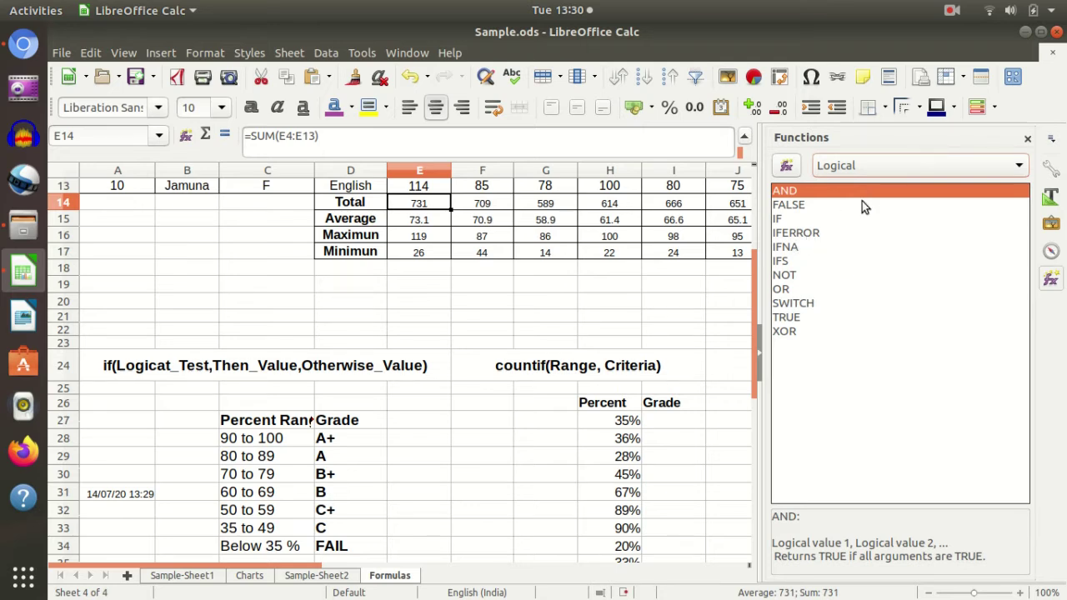
{"action": "left_click", "coordinate": [810, 219]}
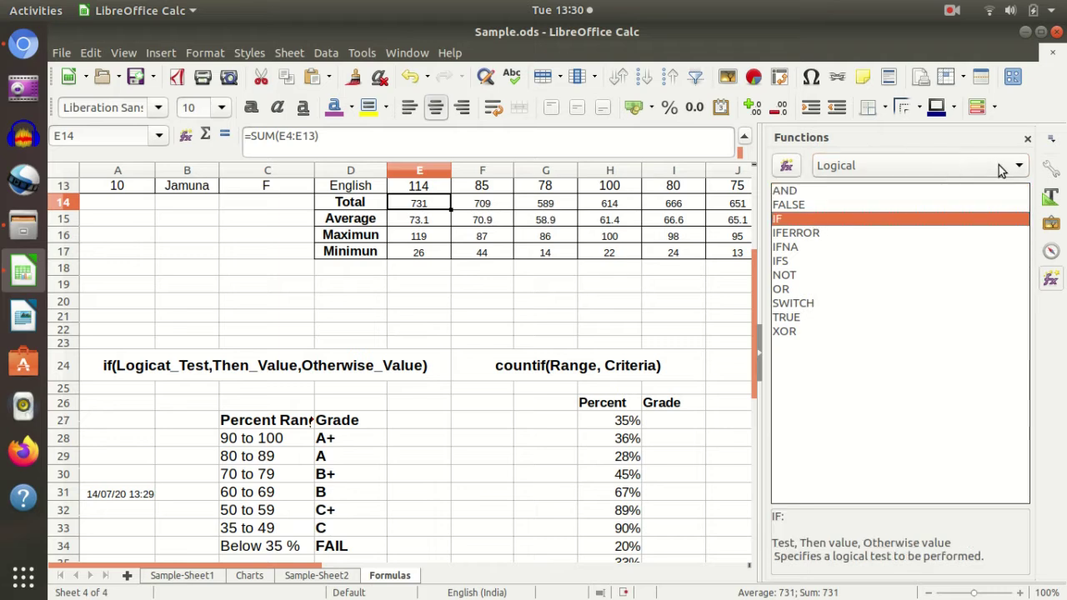
{"action": "left_click", "coordinate": [1027, 138]}
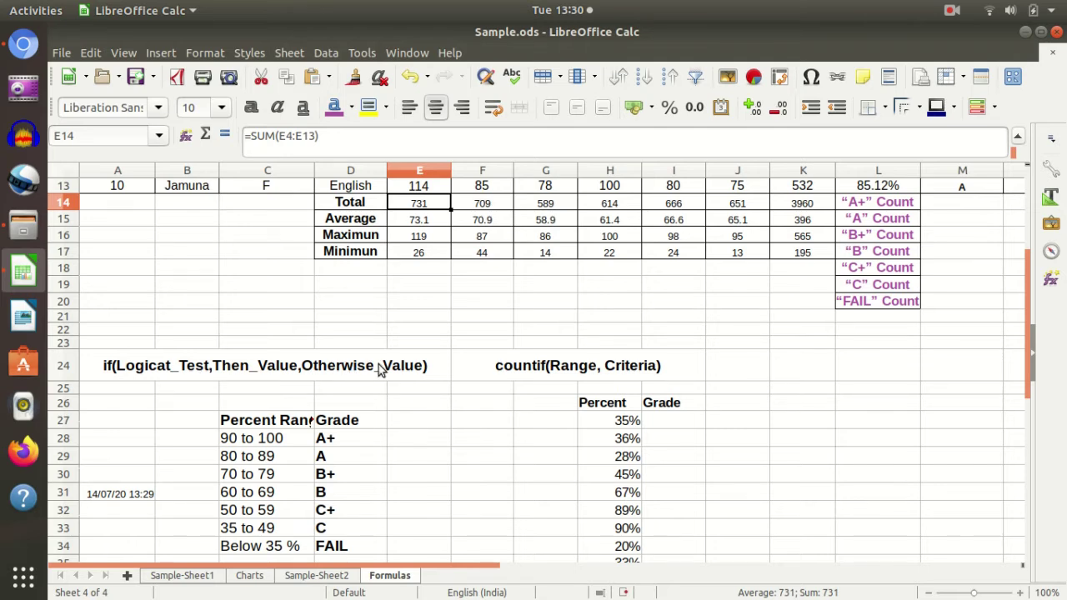
{"action": "scroll", "coordinate": [379, 370], "scroll_direction": "down", "scroll_amount": 1}
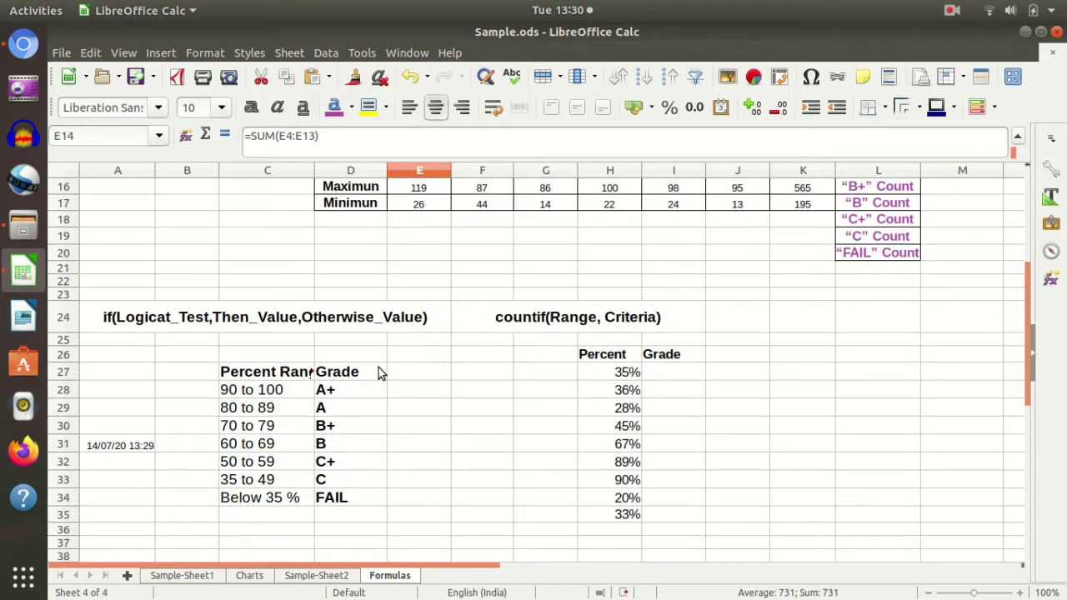
{"action": "left_click", "coordinate": [424, 398]}
{"action": "scroll", "coordinate": [424, 397], "scroll_direction": "up", "scroll_amount": 4}
{"action": "scroll", "coordinate": [424, 397], "scroll_direction": "up", "scroll_amount": 1}
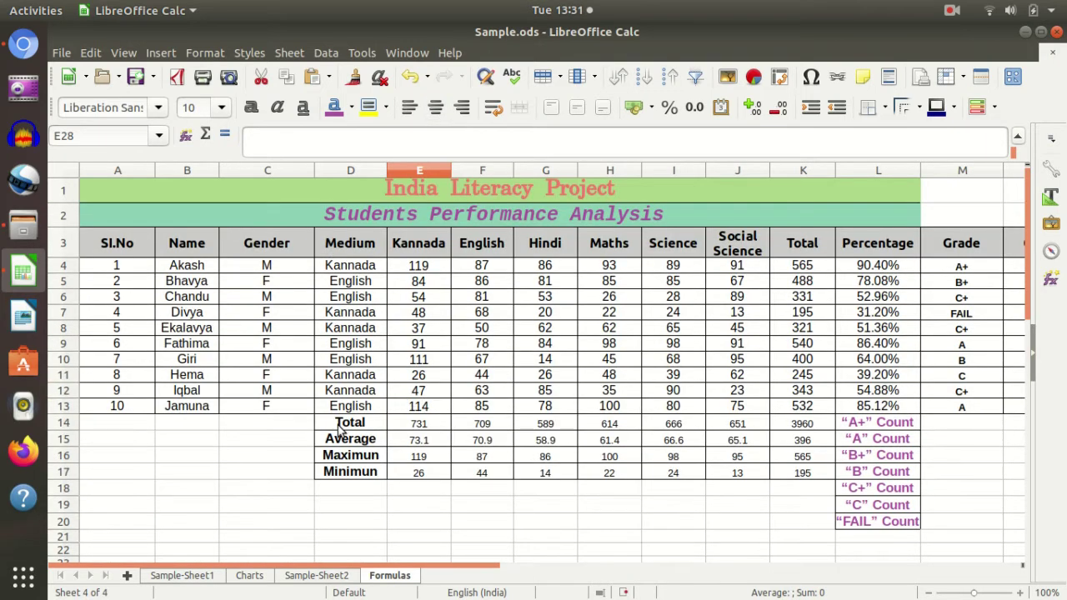
{"action": "left_click", "coordinate": [253, 457]}
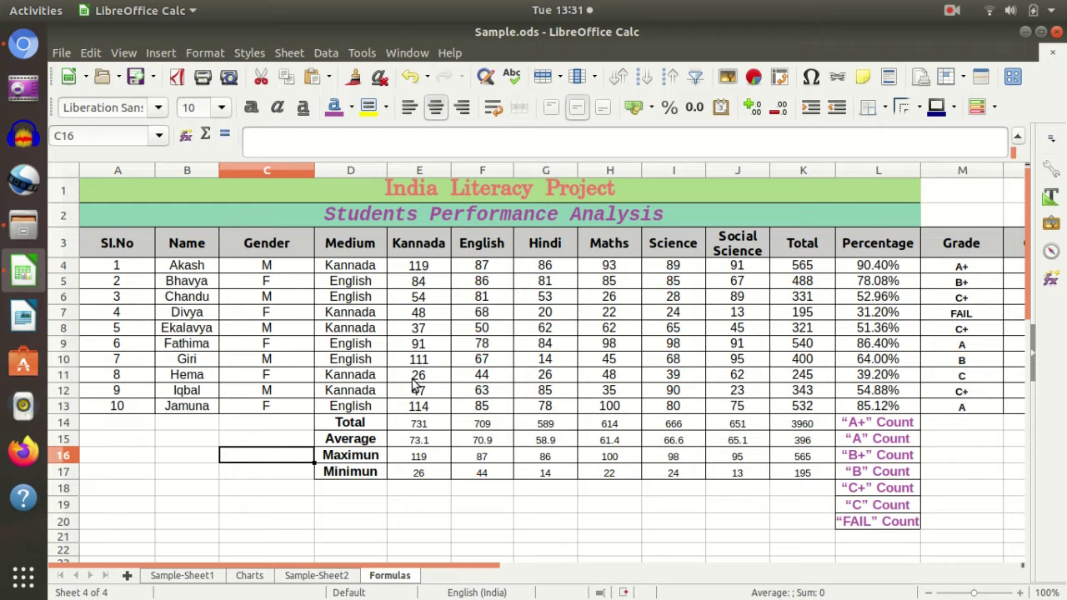
{"action": "scroll", "coordinate": [416, 375], "scroll_direction": "down", "scroll_amount": 3}
{"action": "scroll", "coordinate": [359, 384], "scroll_direction": "down", "scroll_amount": 1}
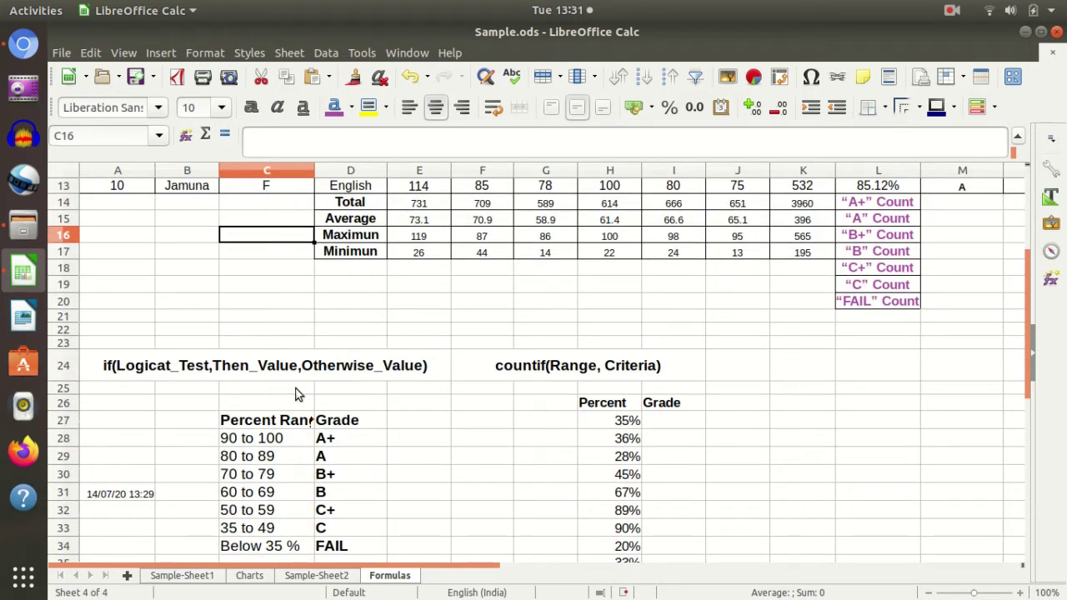
{"action": "left_click", "coordinate": [254, 369]}
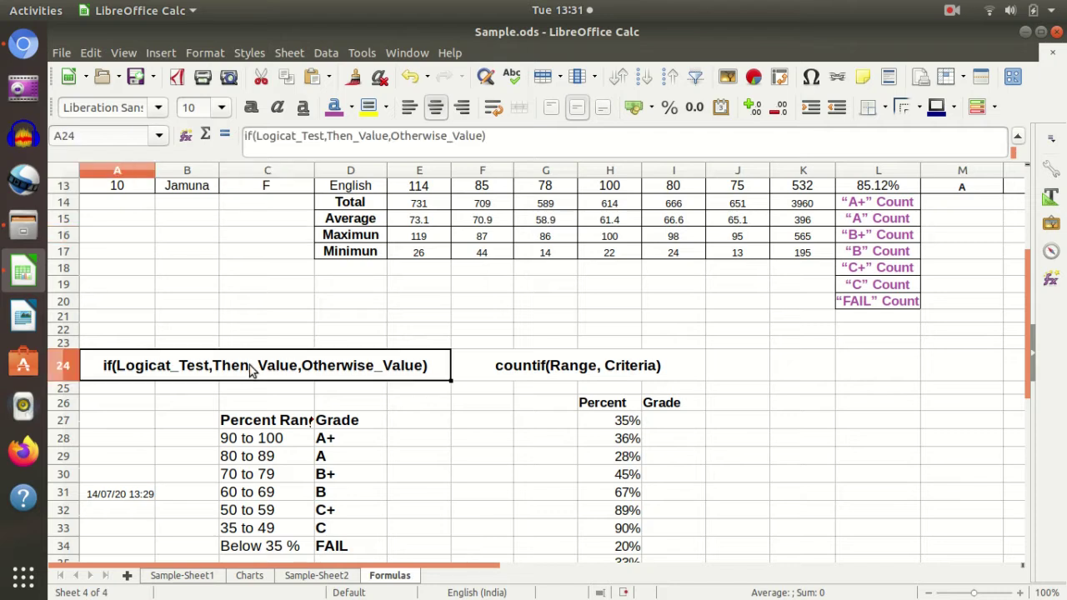
{"action": "left_click", "coordinate": [125, 431]}
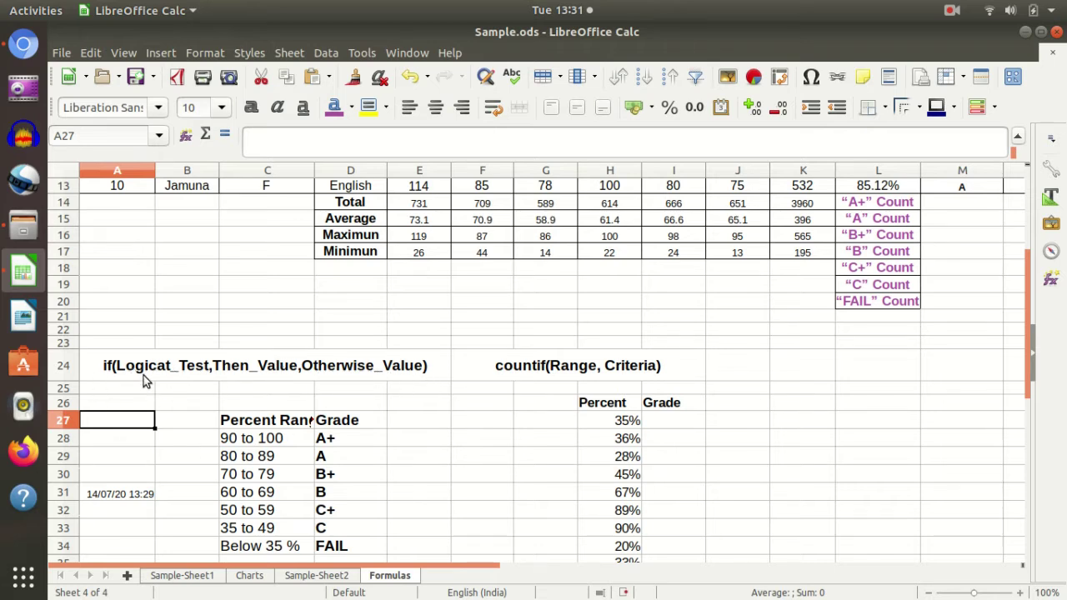
{"action": "scroll", "coordinate": [250, 381], "scroll_direction": "up", "scroll_amount": 3}
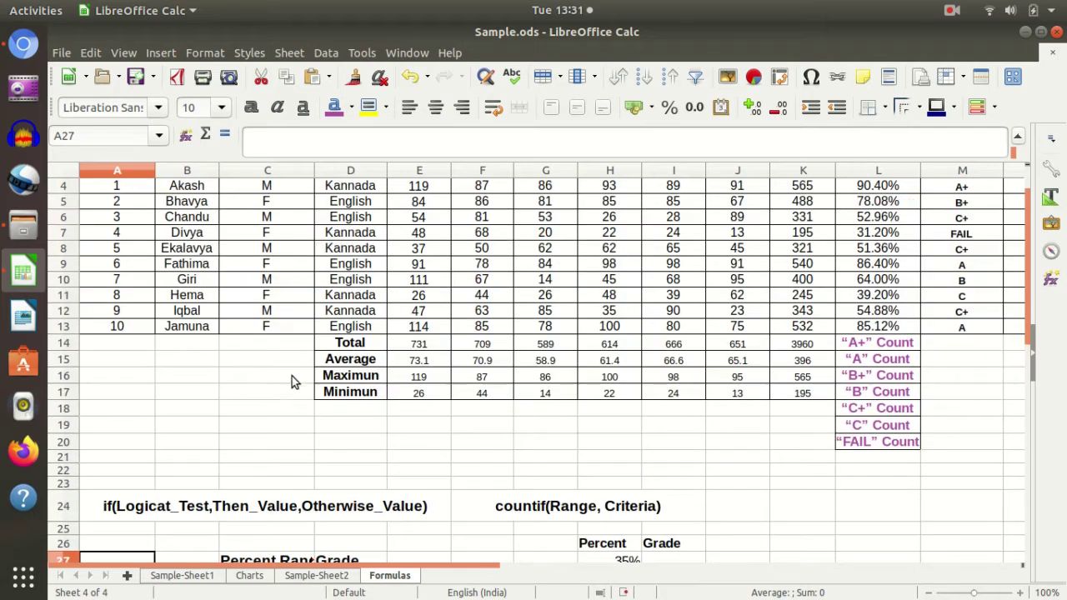
{"action": "left_click", "coordinate": [415, 311]}
{"action": "left_click", "coordinate": [414, 328]}
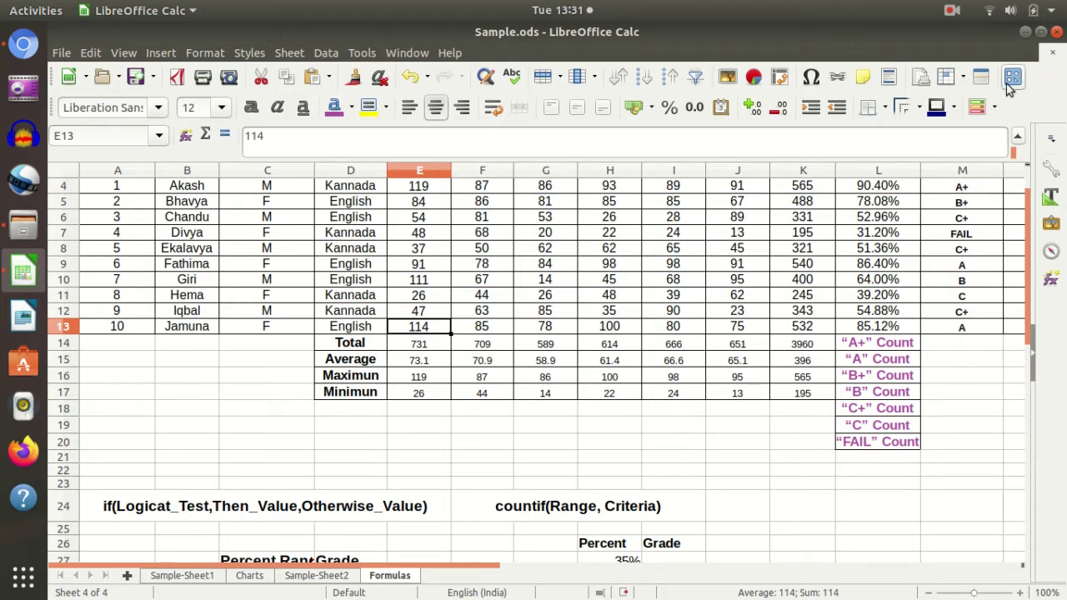
{"action": "left_click", "coordinate": [988, 116]}
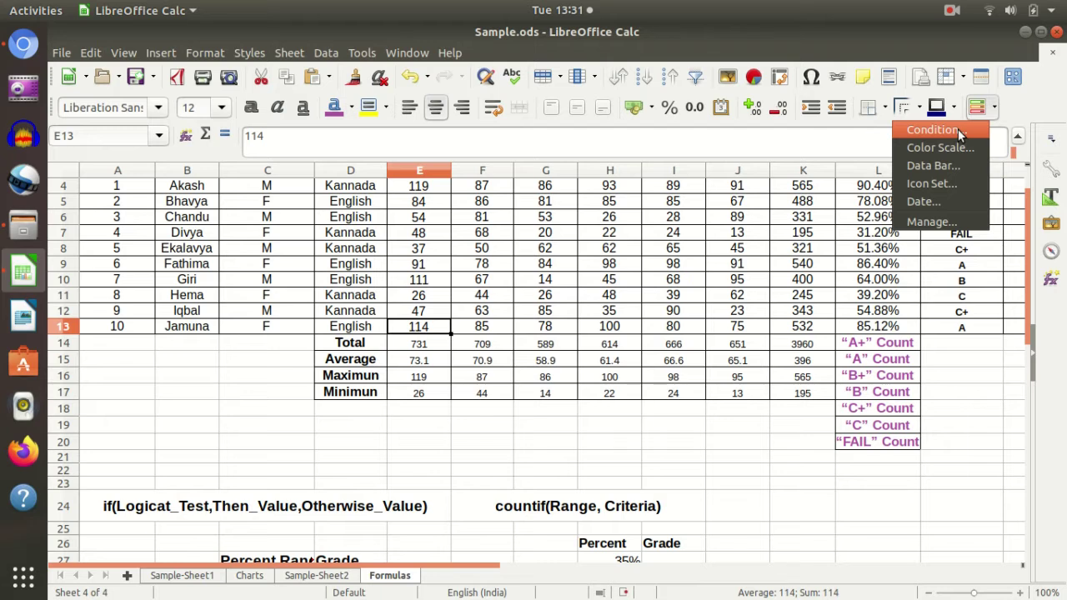
{"action": "left_click", "coordinate": [958, 128]}
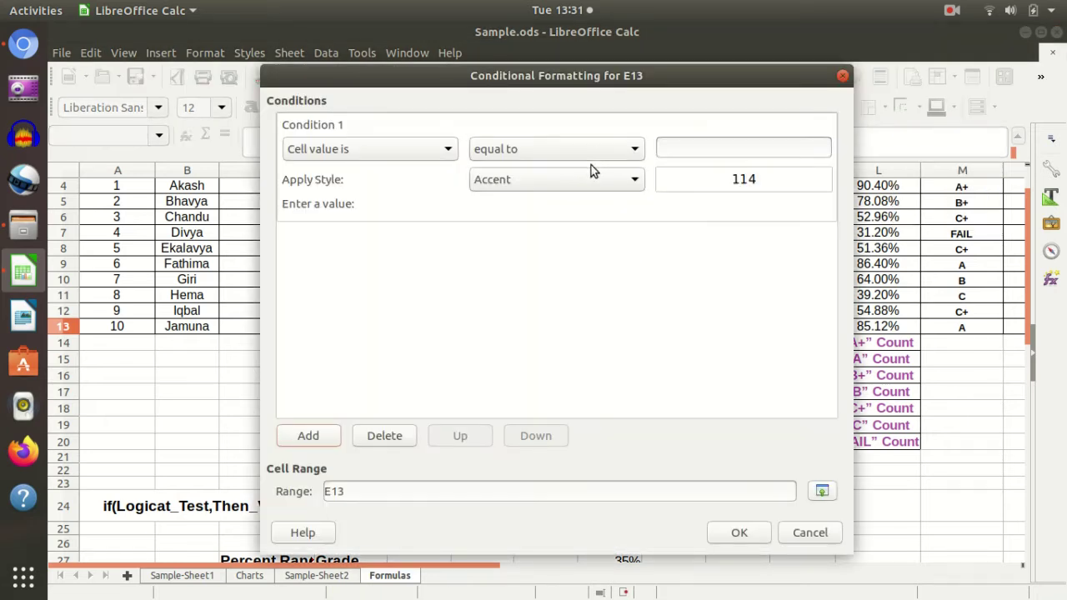
{"action": "left_click", "coordinate": [585, 155]}
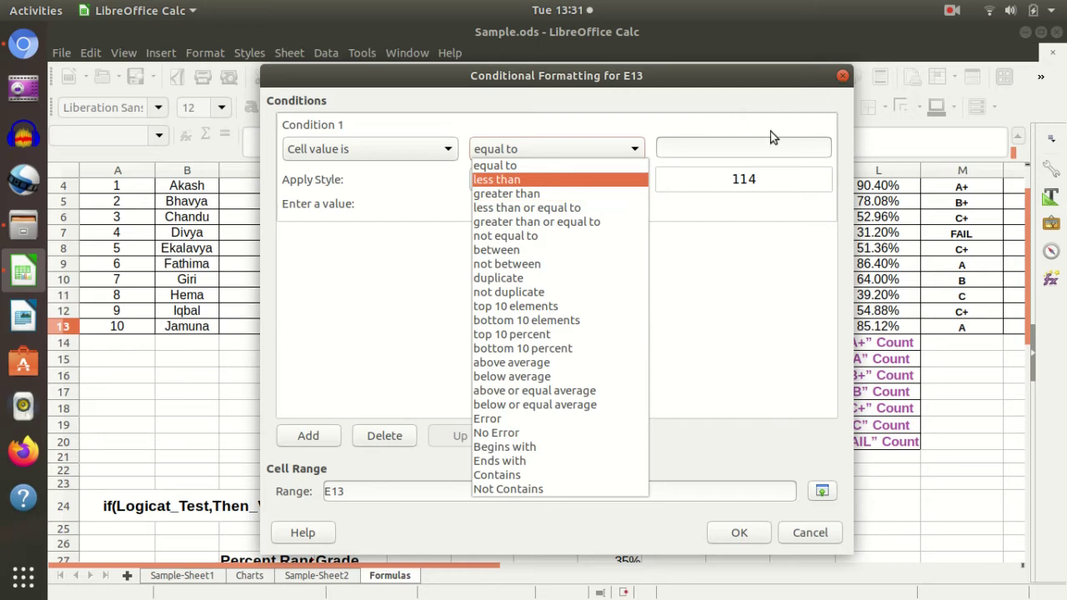
{"action": "left_click", "coordinate": [840, 83]}
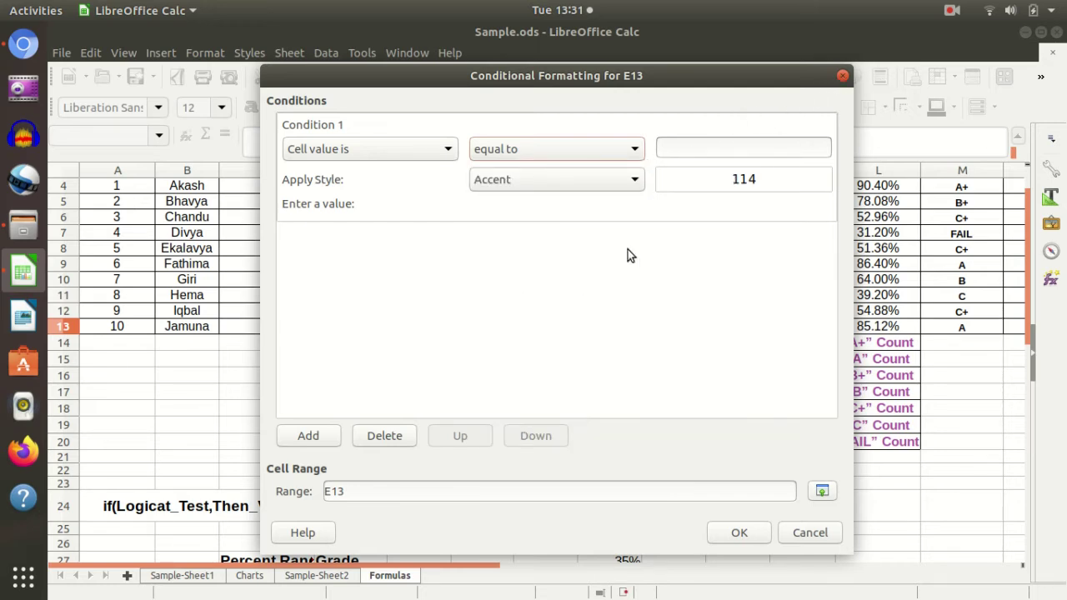
{"action": "left_click", "coordinate": [843, 76]}
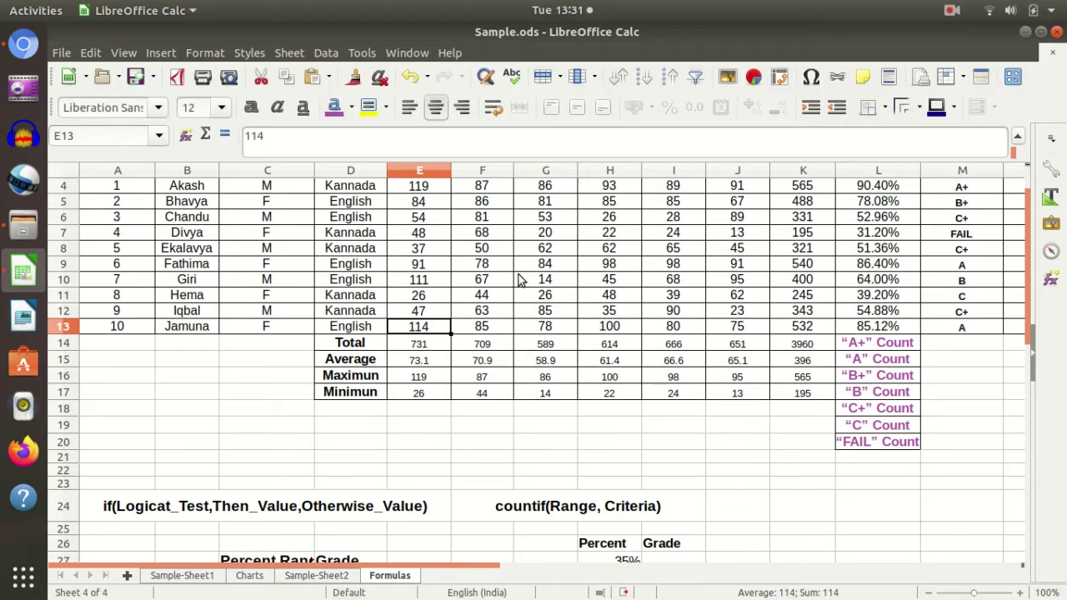
{"action": "left_click", "coordinate": [245, 577]}
{"action": "left_click", "coordinate": [208, 577]}
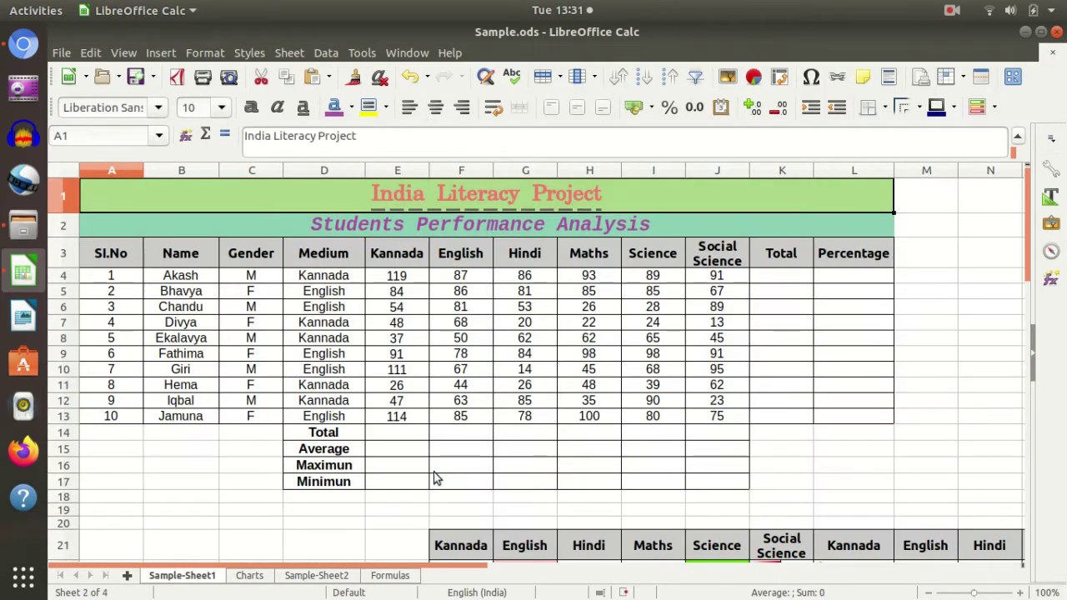
{"action": "scroll", "coordinate": [488, 440], "scroll_direction": "down", "scroll_amount": 4}
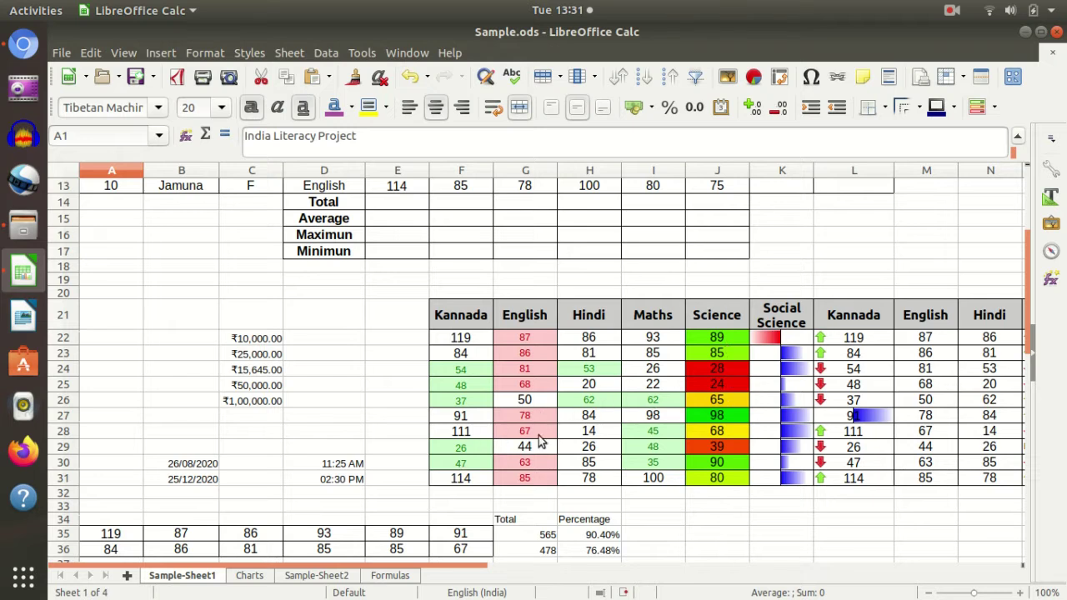
{"action": "left_click", "coordinate": [391, 576]}
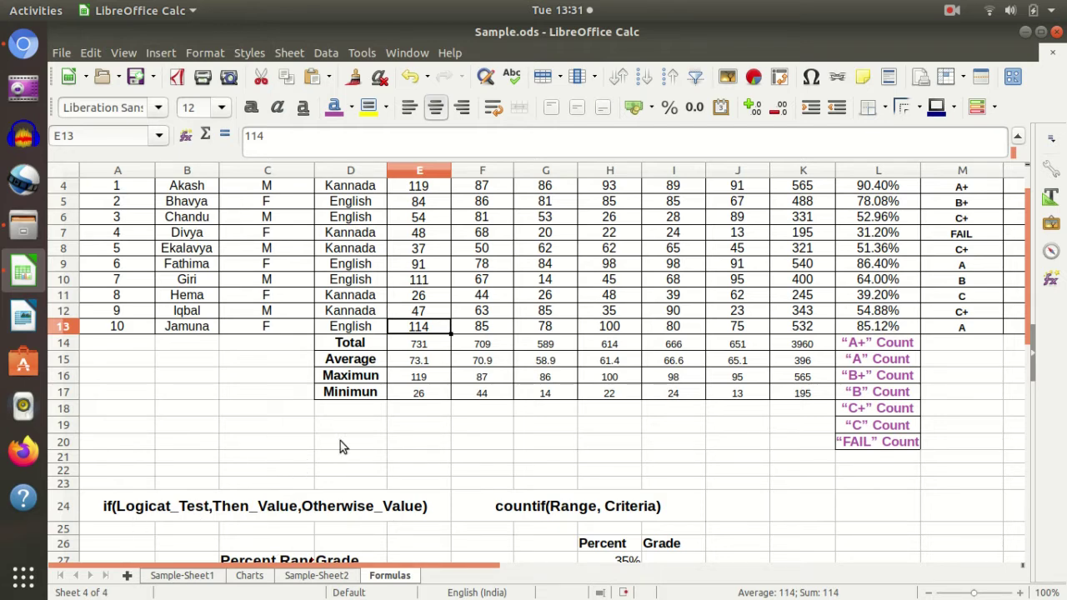
{"action": "scroll", "coordinate": [353, 439], "scroll_direction": "down", "scroll_amount": 1}
{"action": "scroll", "coordinate": [250, 433], "scroll_direction": "down", "scroll_amount": 2}
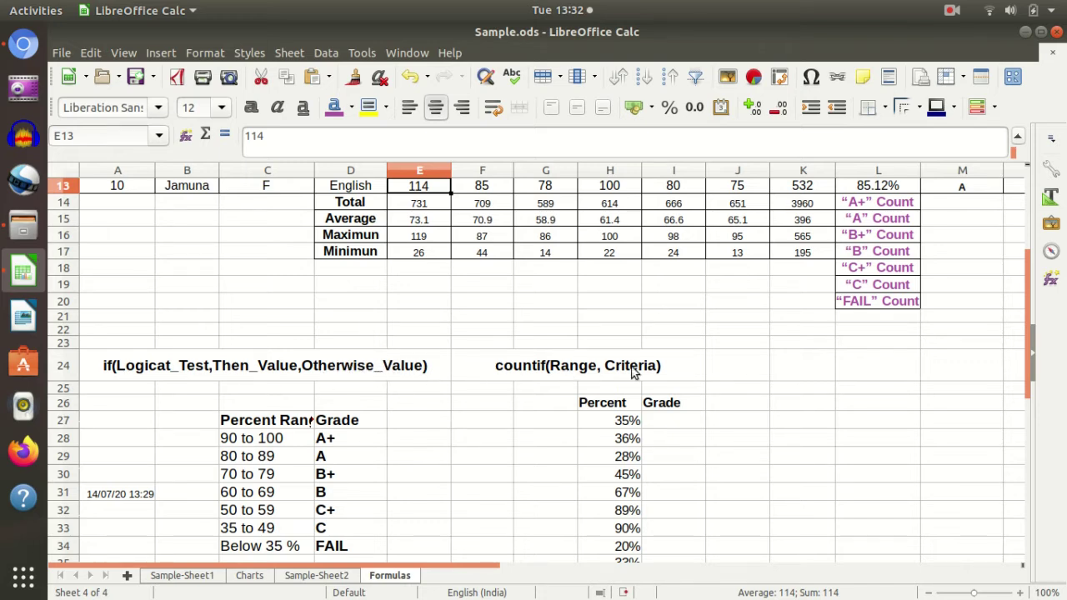
{"action": "scroll", "coordinate": [631, 367], "scroll_direction": "up", "scroll_amount": 4}
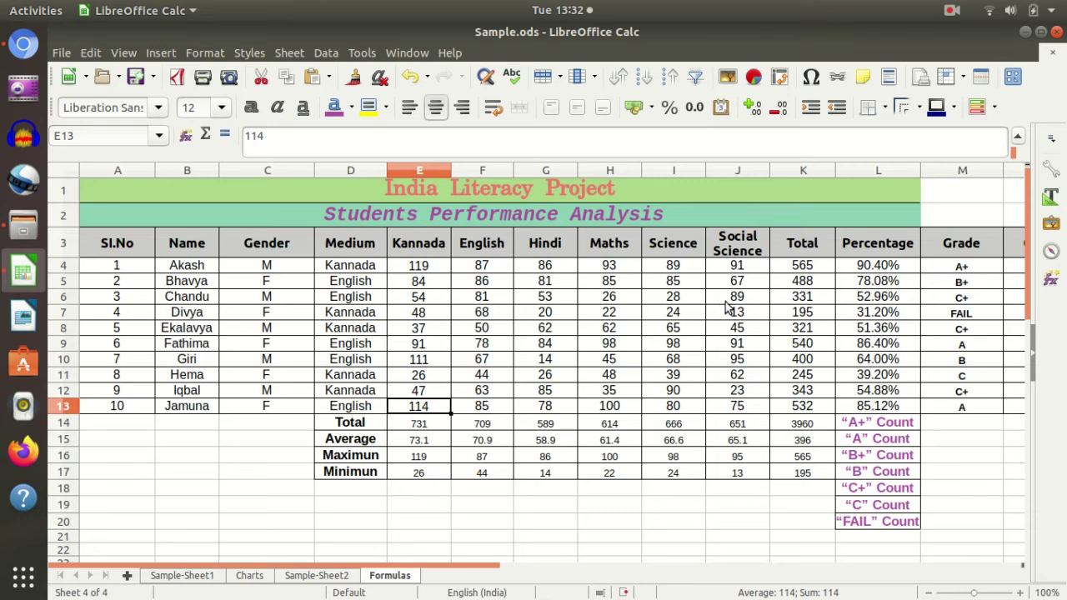
{"action": "scroll", "coordinate": [777, 313], "scroll_direction": "down", "scroll_amount": 4}
{"action": "scroll", "coordinate": [698, 315], "scroll_direction": "down", "scroll_amount": 3}
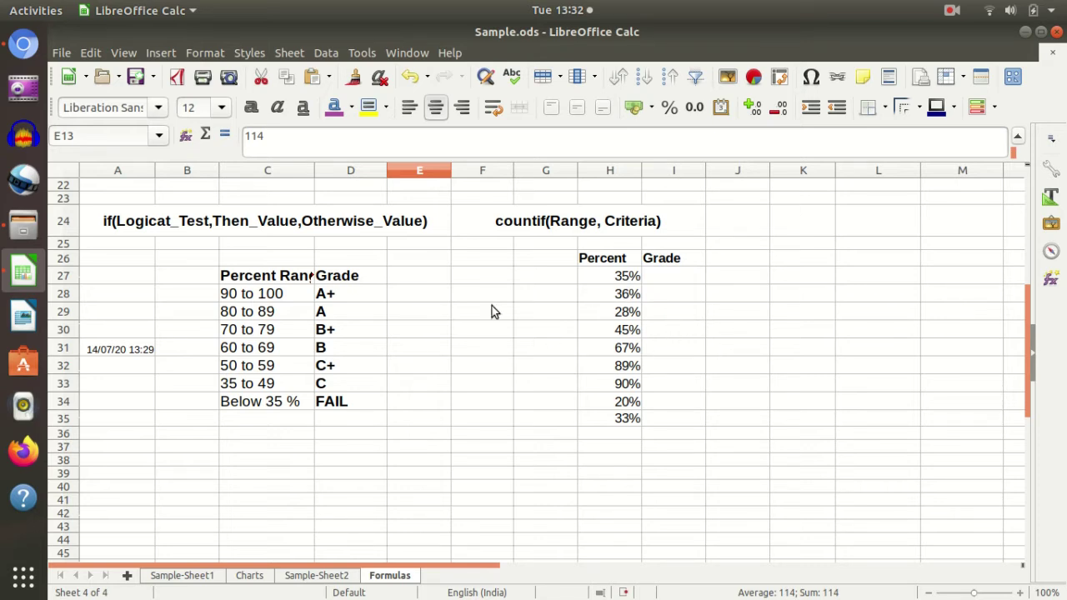
{"action": "left_click", "coordinate": [671, 284]}
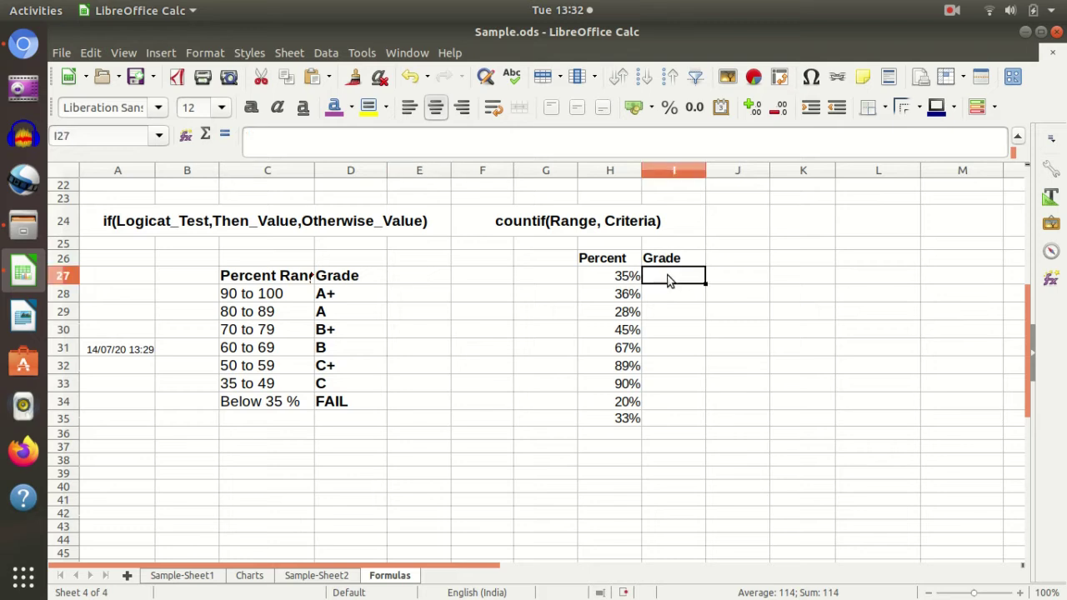
Step: Start an IF formula in I27 that tests the percentage in H27
{"action": "left_click", "coordinate": [698, 346]}
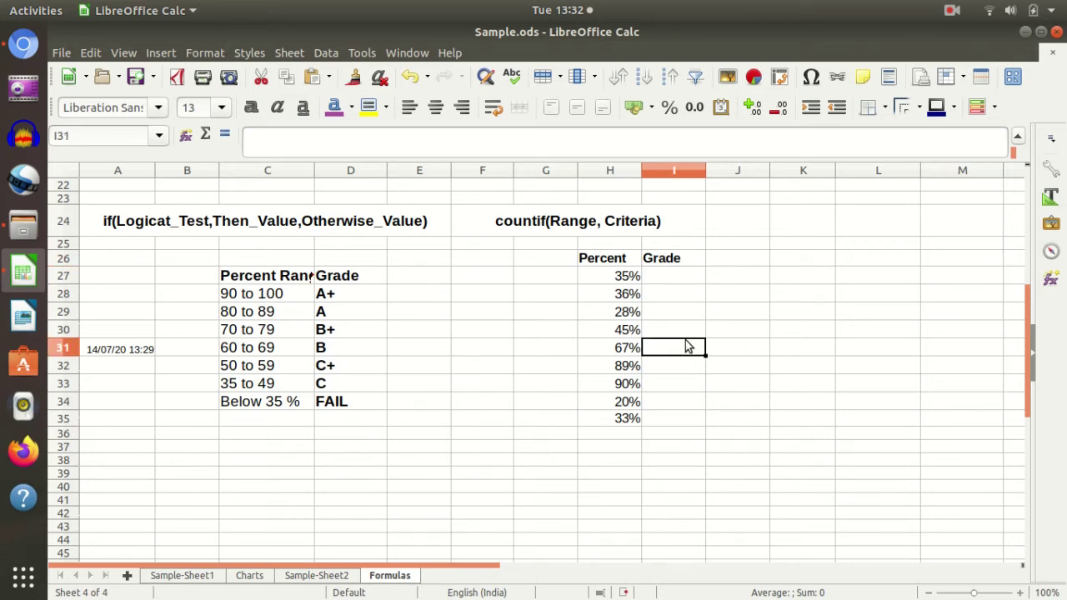
{"action": "left_click", "coordinate": [678, 277]}
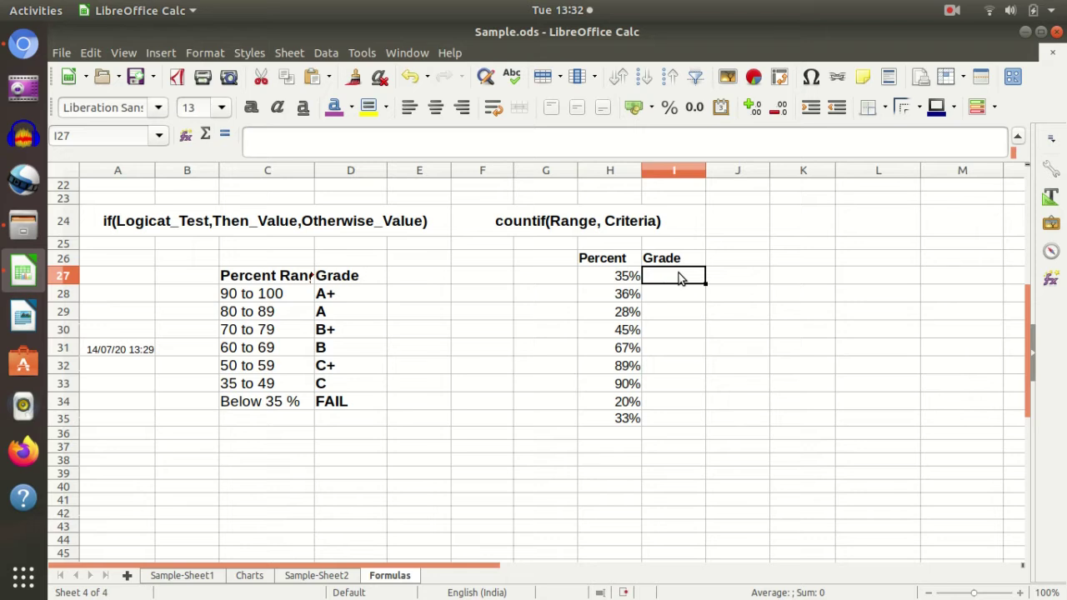
{"action": "type", "text": "="}
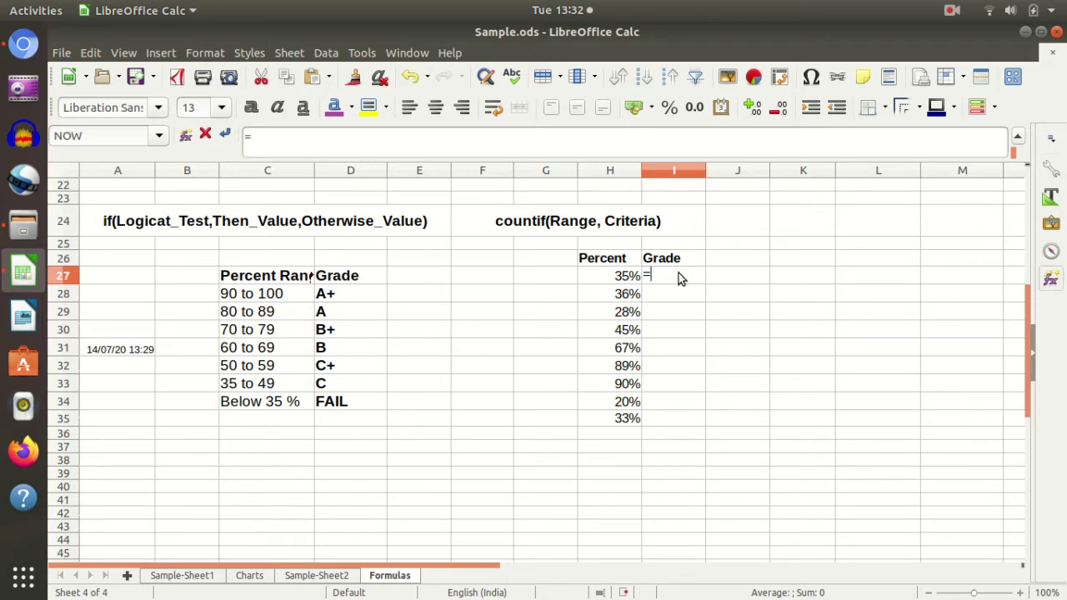
{"action": "type", "text": "if"}
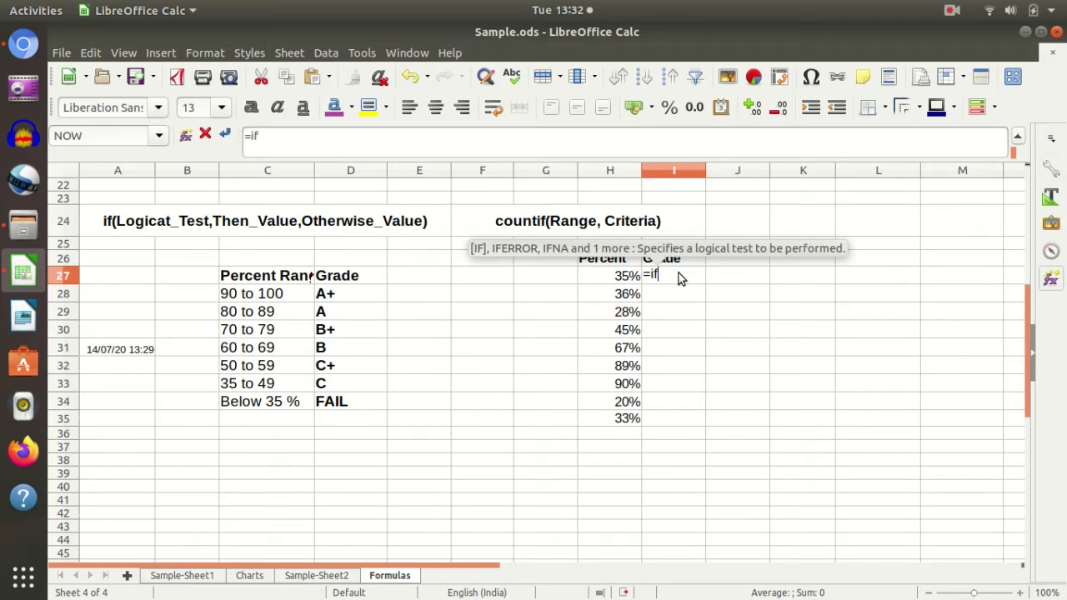
{"action": "type", "text": "("}
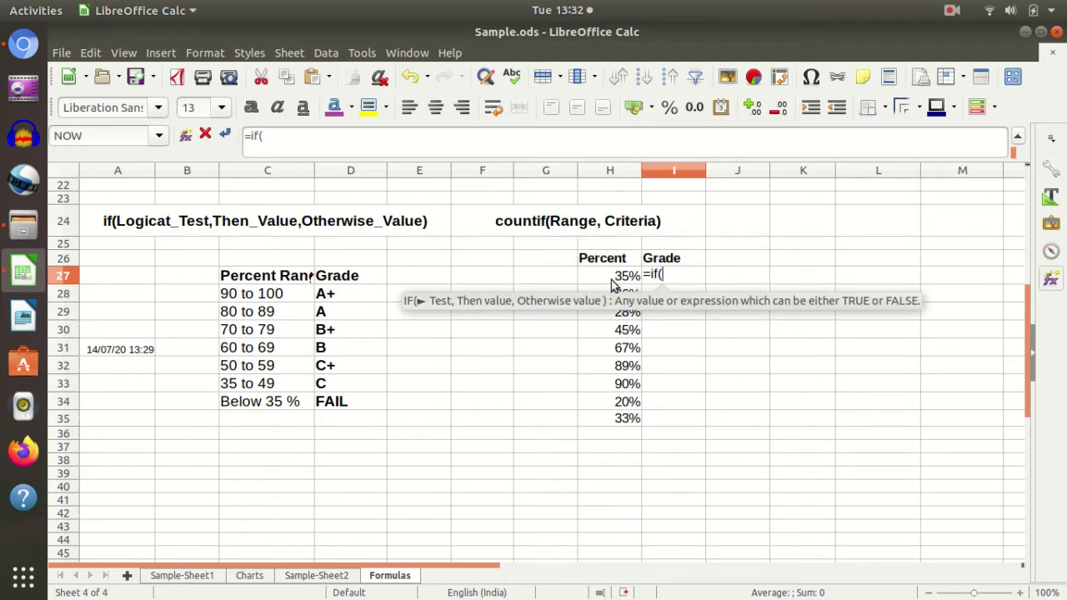
{"action": "left_click", "coordinate": [596, 275]}
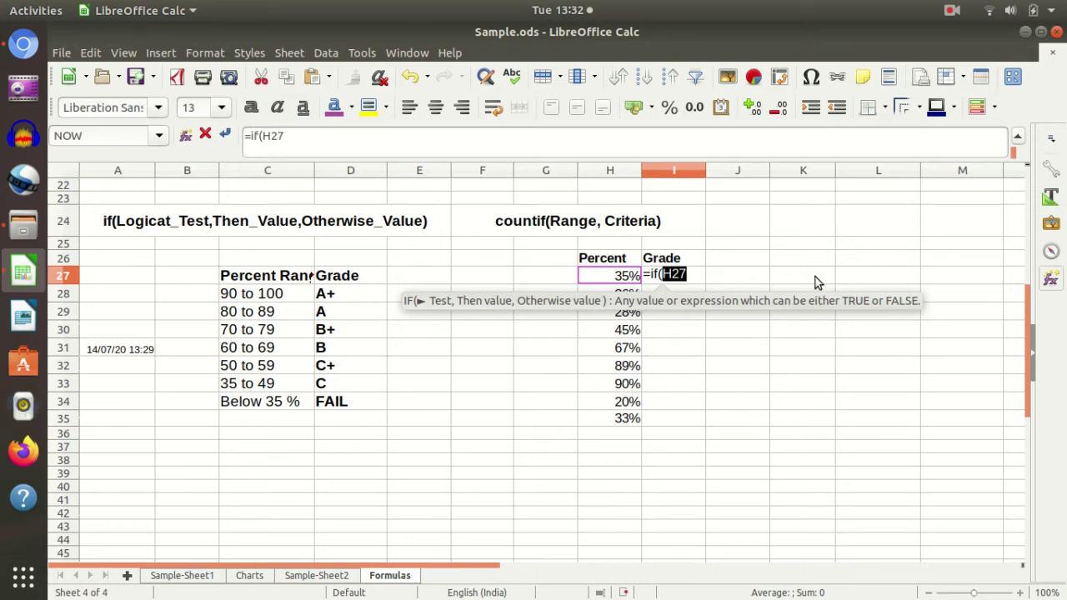
{"action": "scroll", "coordinate": [836, 404], "scroll_direction": "up", "scroll_amount": 4}
{"action": "scroll", "coordinate": [656, 383], "scroll_direction": "down", "scroll_amount": 2}
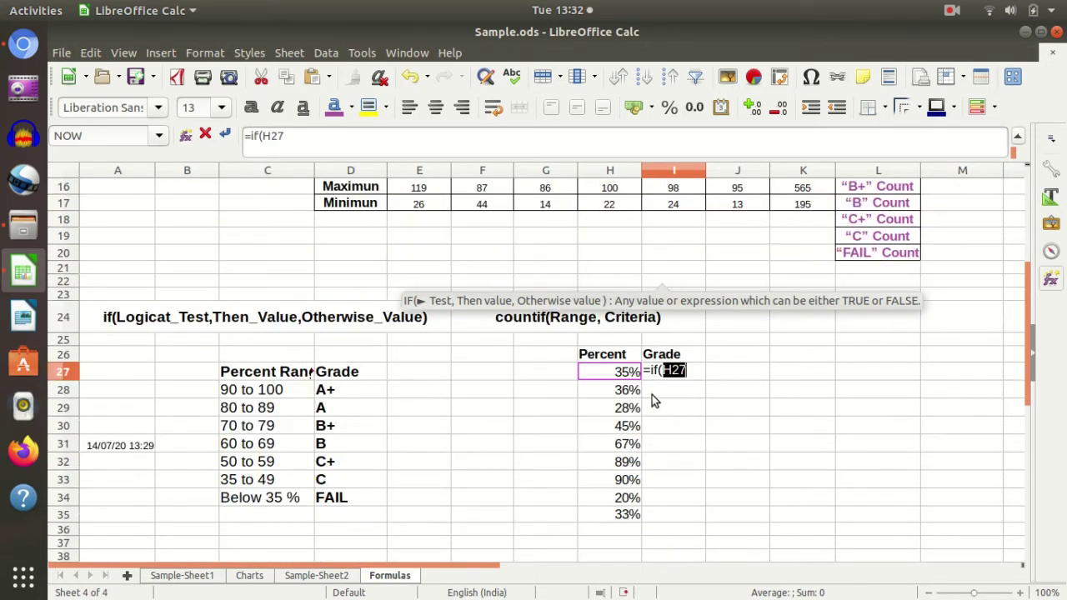
{"action": "scroll", "coordinate": [652, 395], "scroll_direction": "down", "scroll_amount": 2}
{"action": "scroll", "coordinate": [645, 374], "scroll_direction": "up", "scroll_amount": 1}
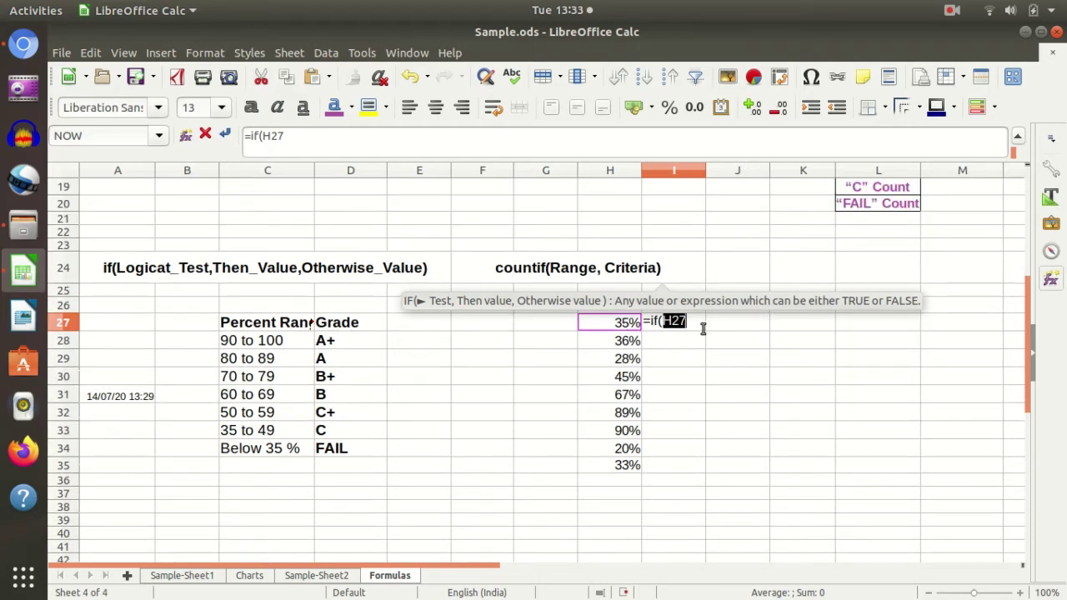
Step: Complete it as =IF(H27>=35%,"PASS","FAIL") and commit the formula
{"action": "type", "text": ">"}
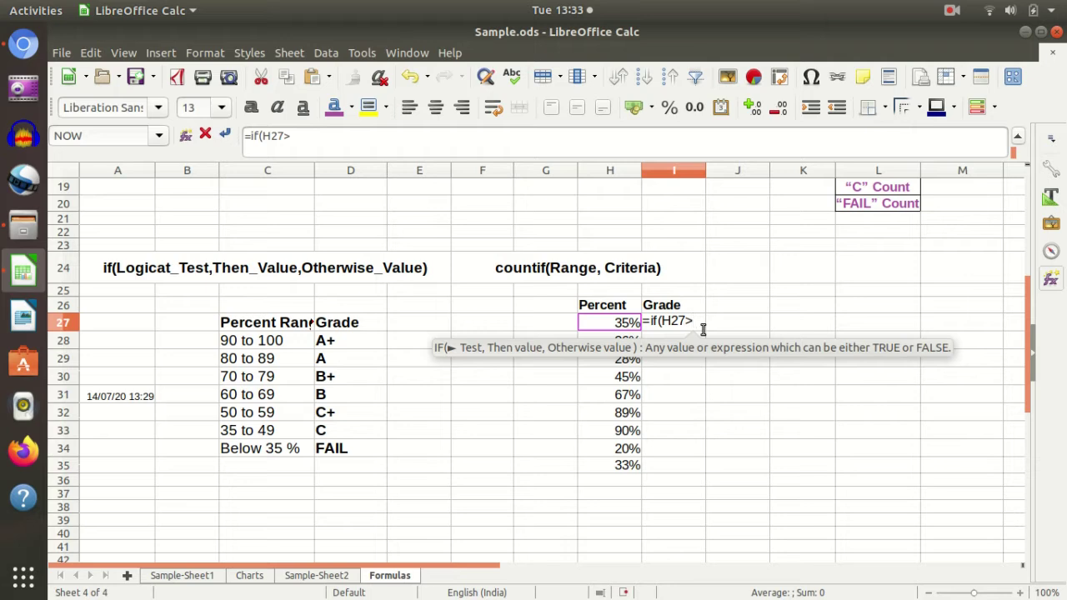
{"action": "type", "text": "=35"}
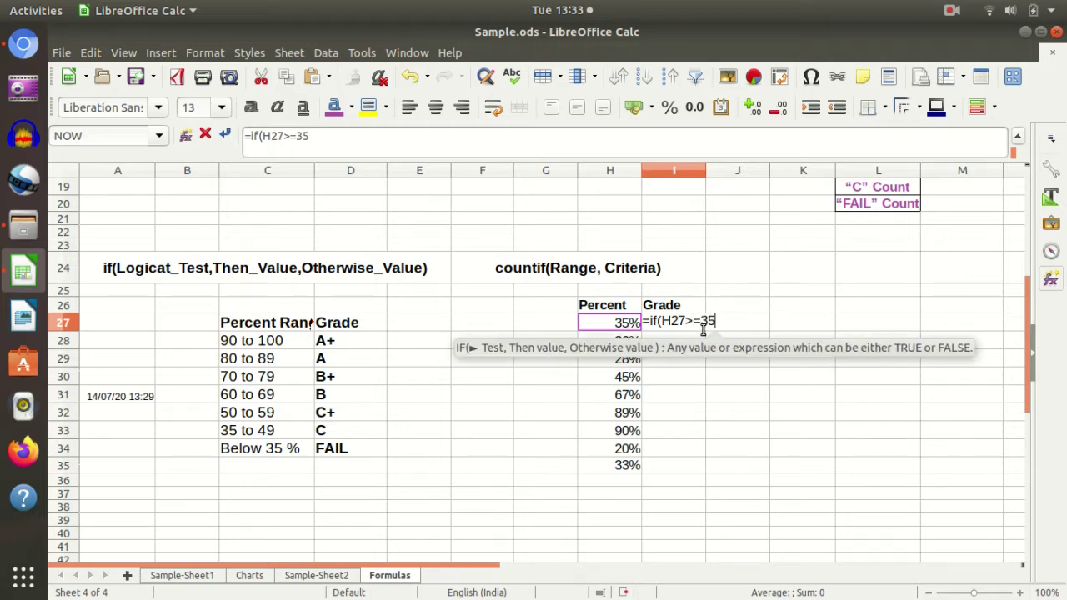
{"action": "type", "text": "%"}
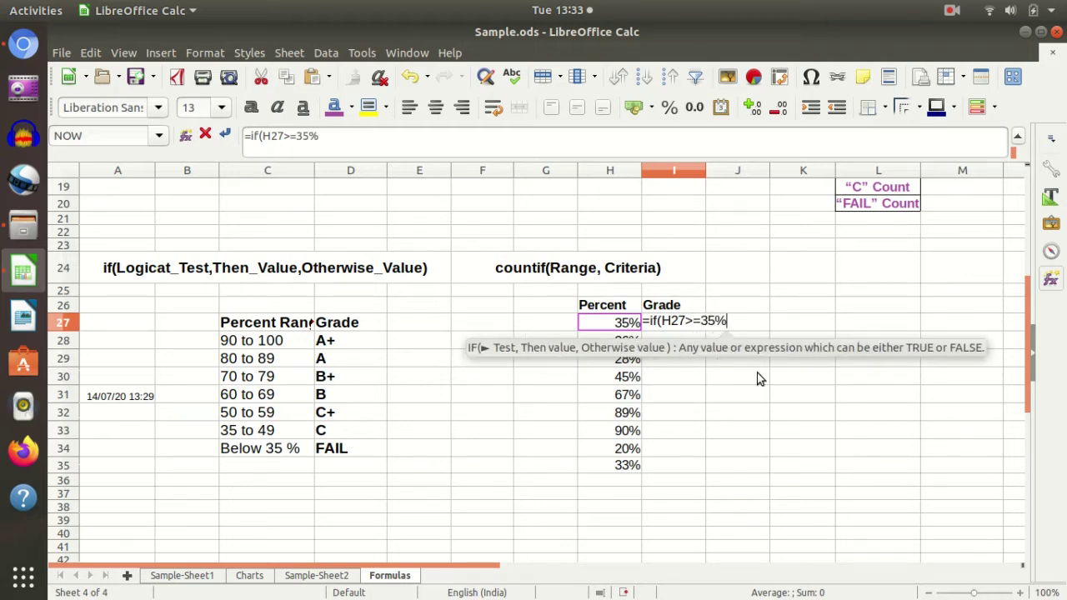
{"action": "type", "text": ","}
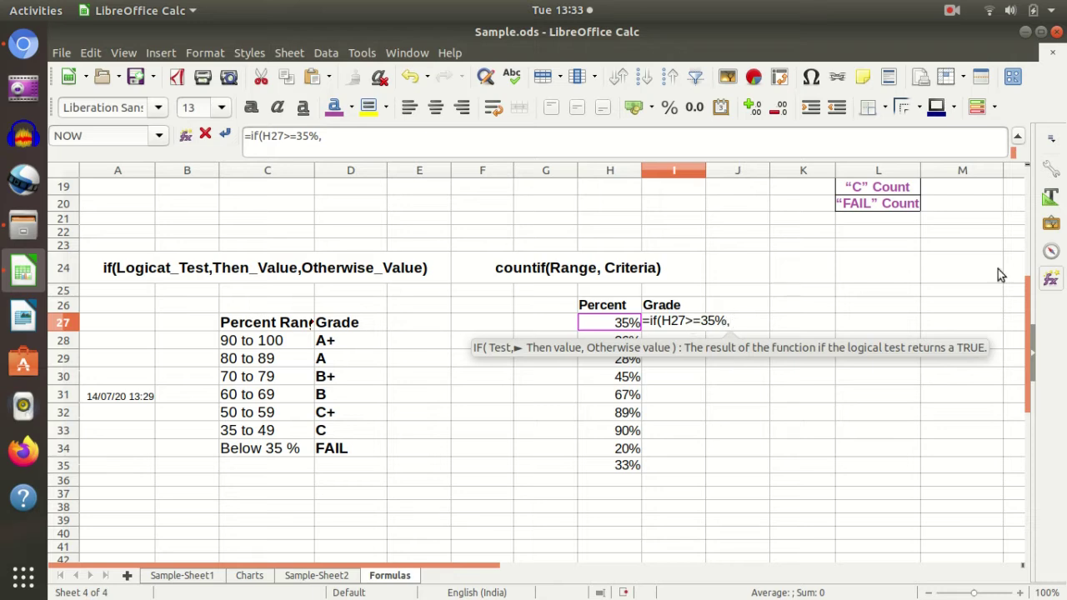
{"action": "type", "text": "\"PA"}
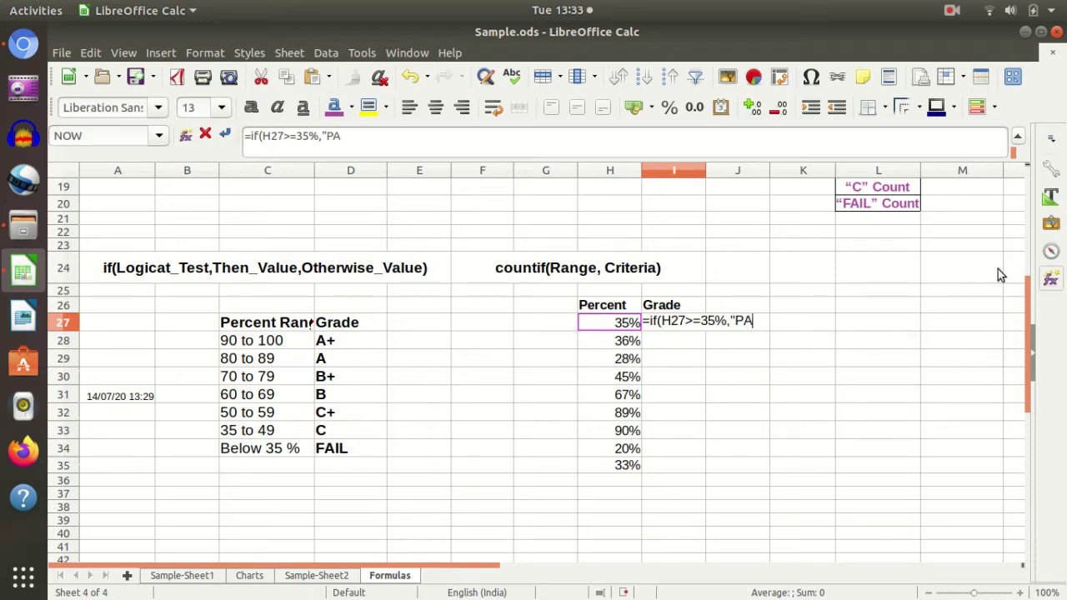
{"action": "type", "text": "SS\","}
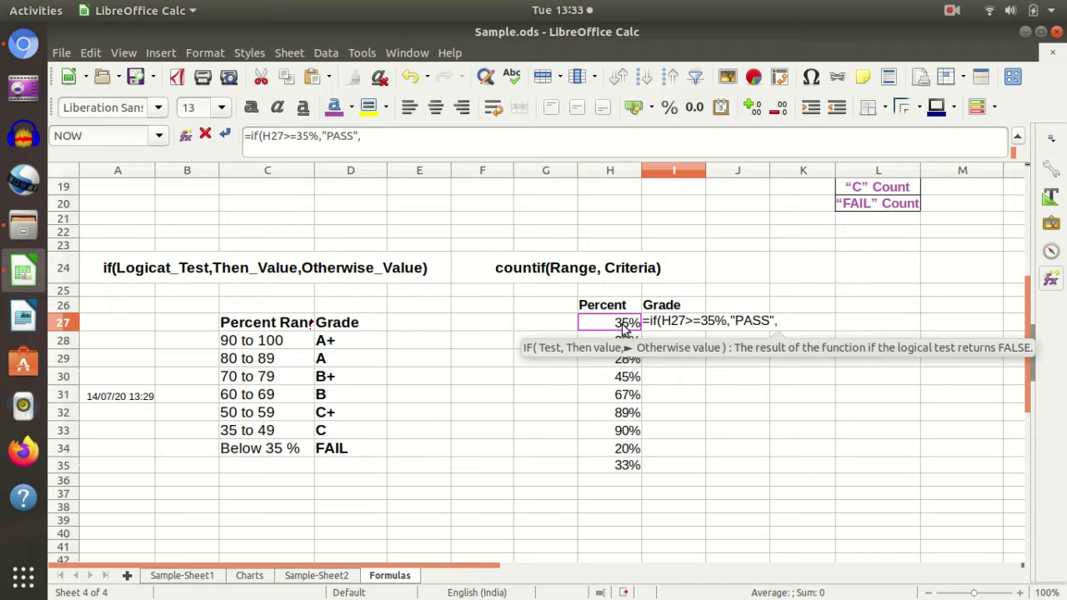
{"action": "type", "text": "\""}
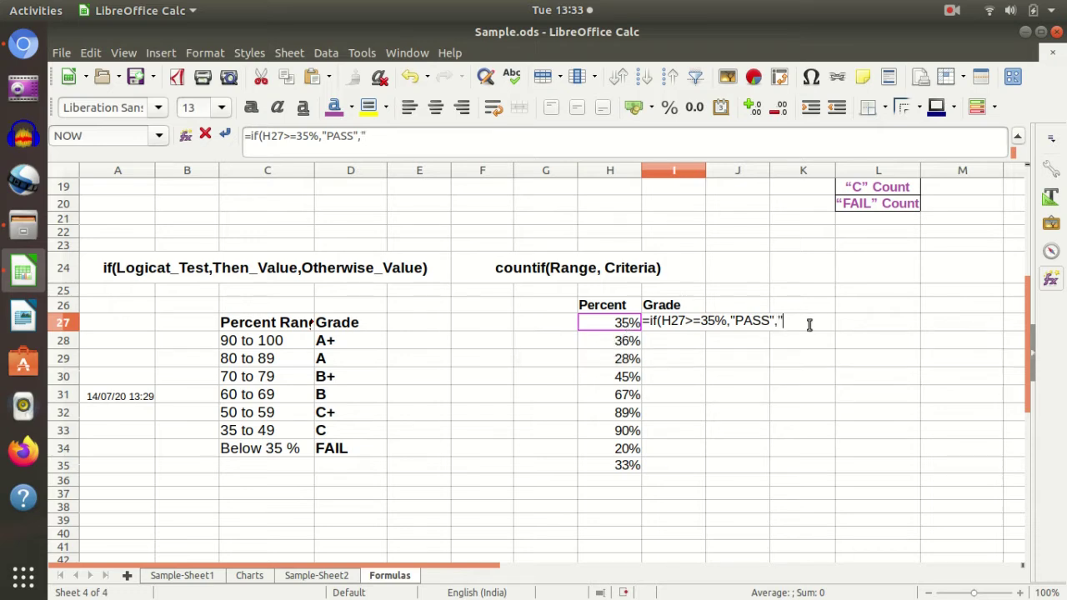
{"action": "type", "text": "FAIL\""}
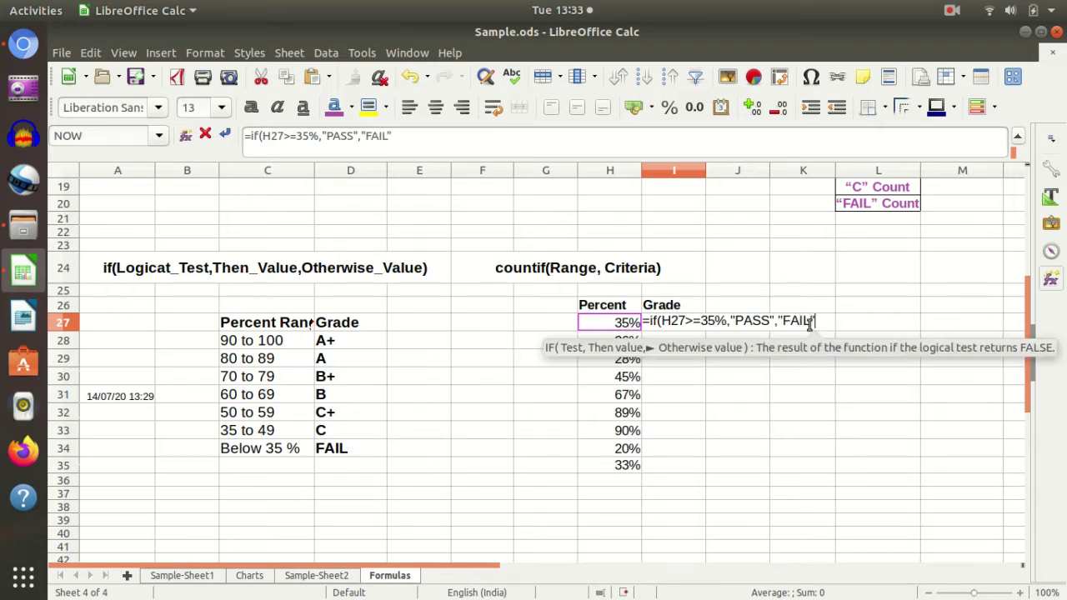
{"action": "type", "text": ")"}
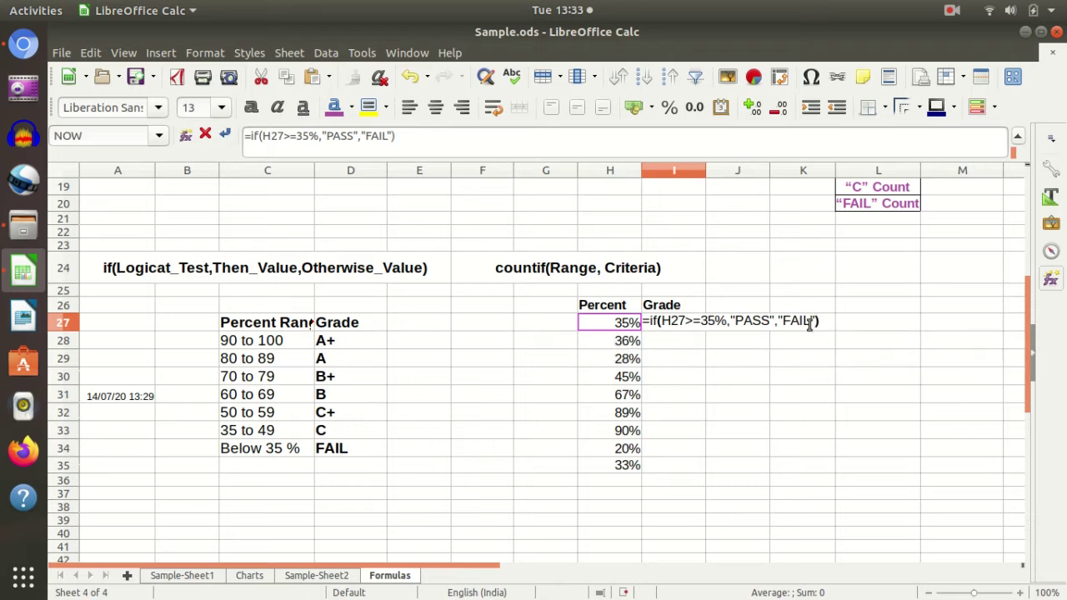
{"action": "key", "text": "Return"}
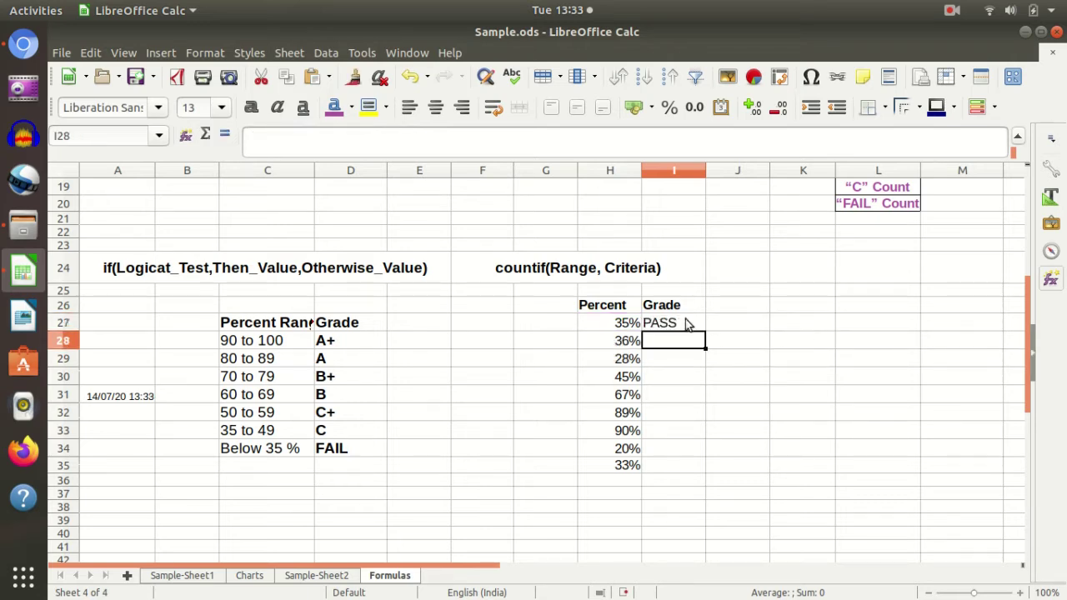
Step: Copy I27's PASS/FAIL formula down through I35, then select H27
{"action": "left_click", "coordinate": [681, 328]}
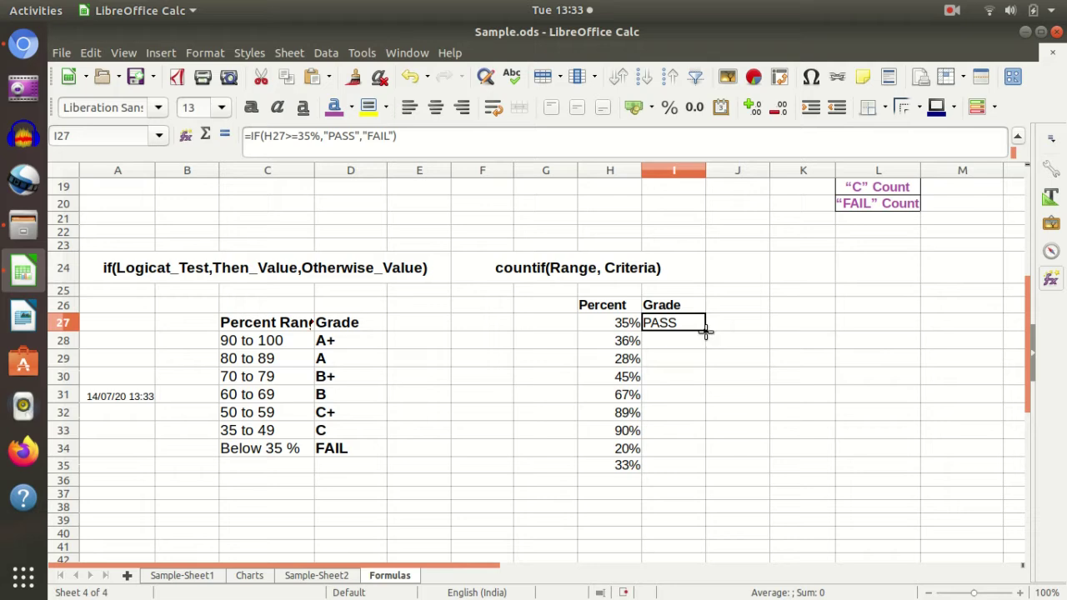
{"action": "left_click_drag", "start_coordinate": [705, 331], "coordinate": [707, 367]}
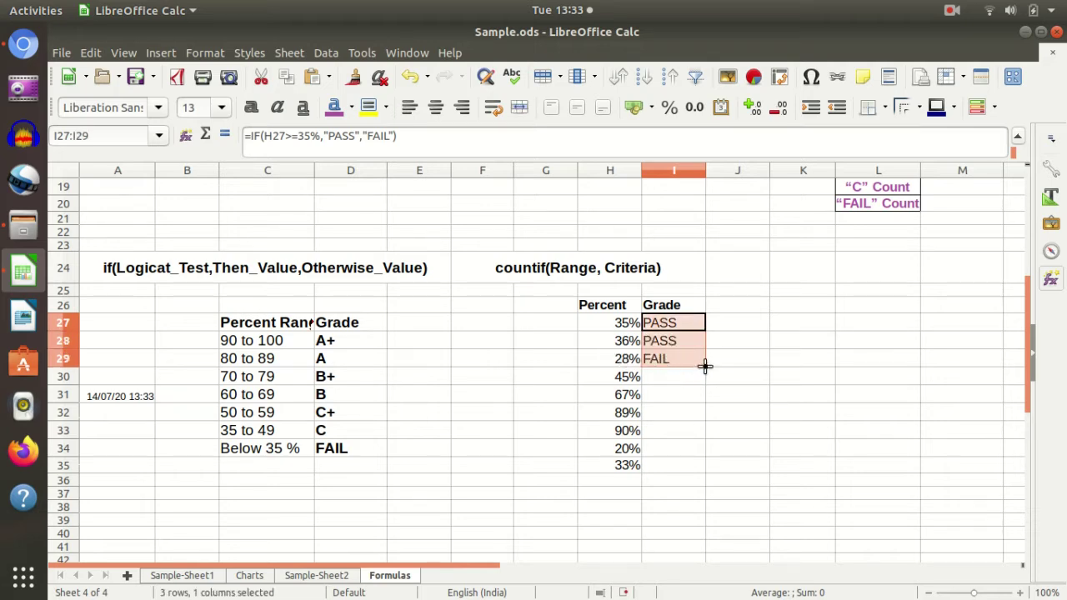
{"action": "left_click_drag", "start_coordinate": [705, 367], "coordinate": [710, 464]}
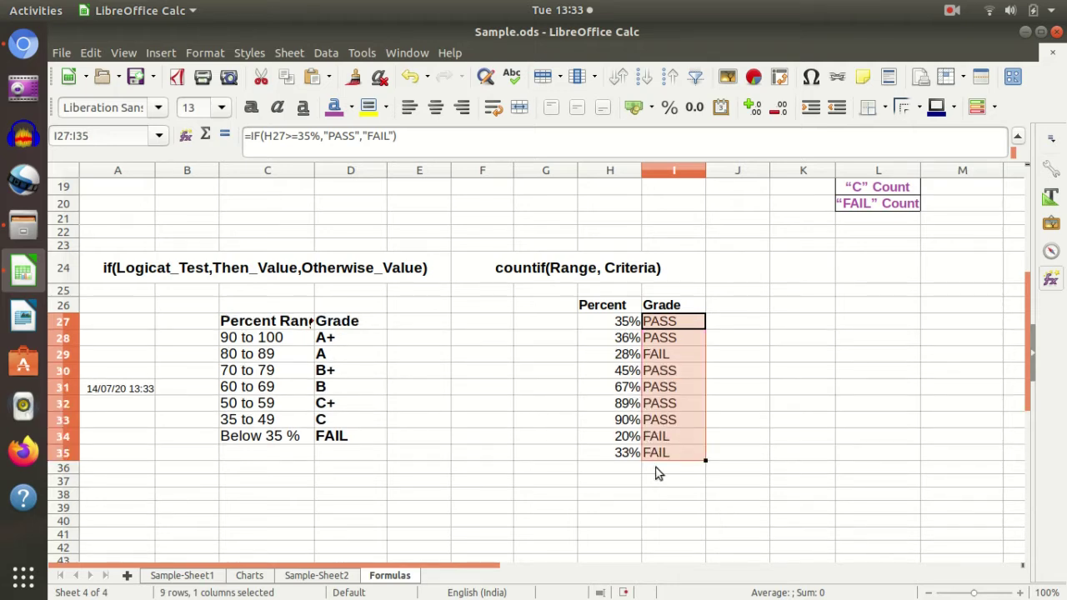
{"action": "left_click", "coordinate": [775, 402]}
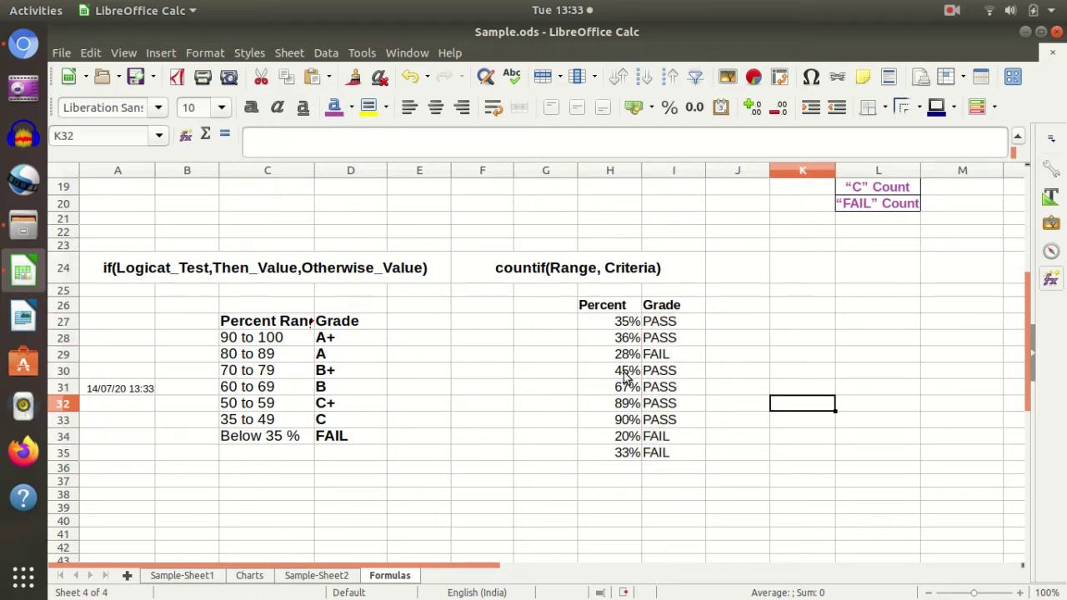
{"action": "left_click", "coordinate": [624, 324]}
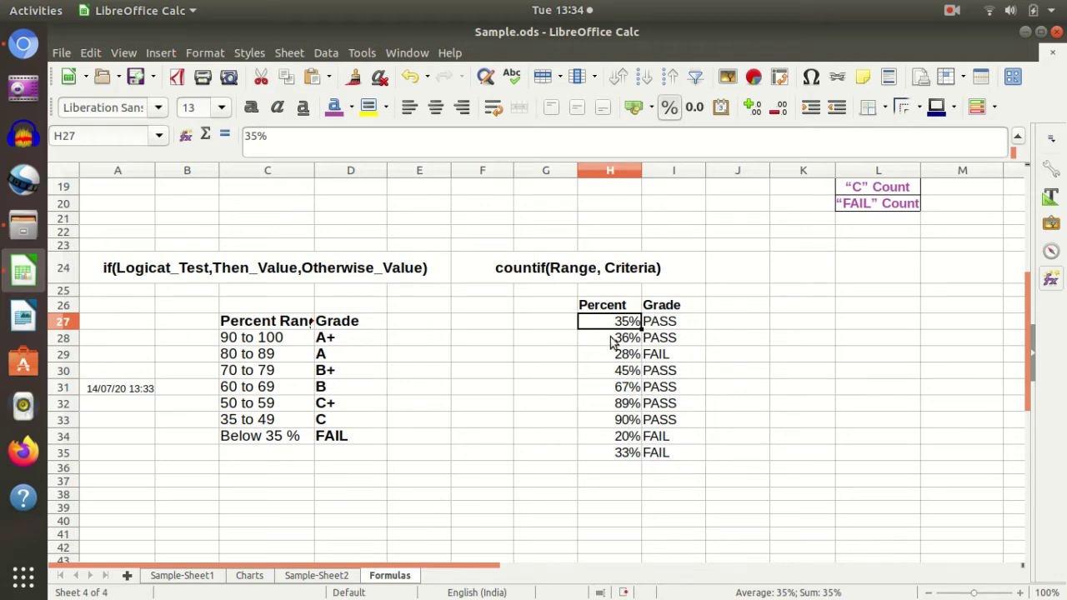
{"action": "scroll", "coordinate": [569, 357], "scroll_direction": "up", "scroll_amount": 5}
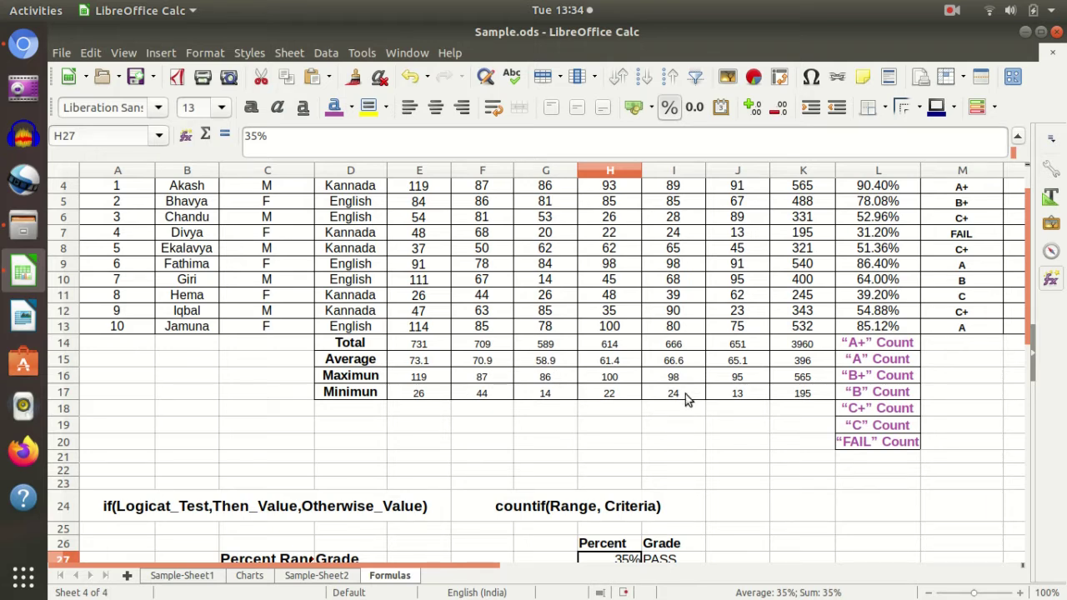
{"action": "scroll", "coordinate": [714, 392], "scroll_direction": "down", "scroll_amount": 1}
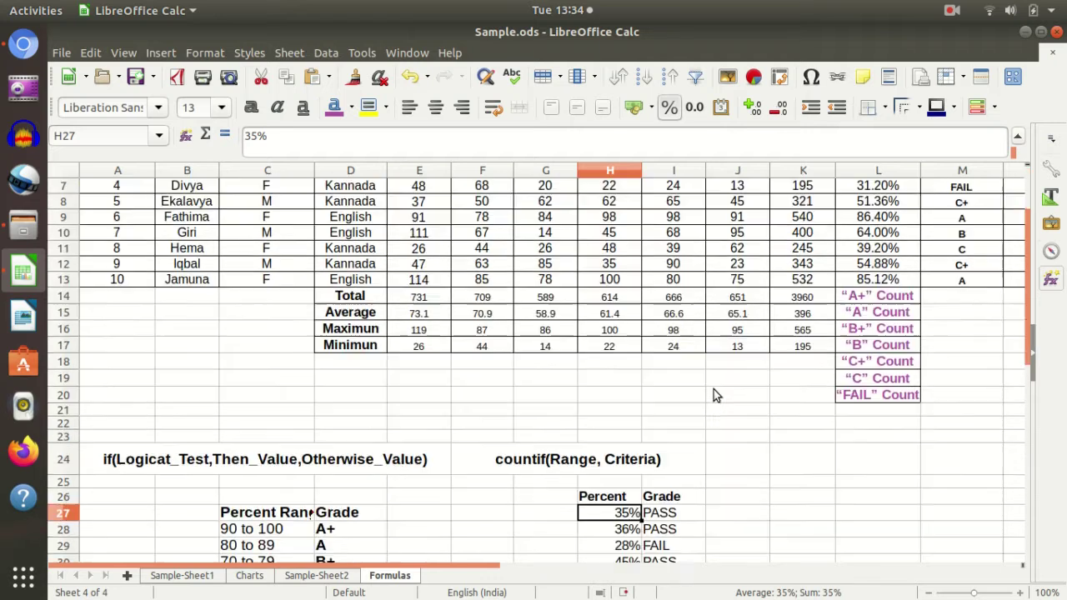
{"action": "scroll", "coordinate": [713, 390], "scroll_direction": "down", "scroll_amount": 2}
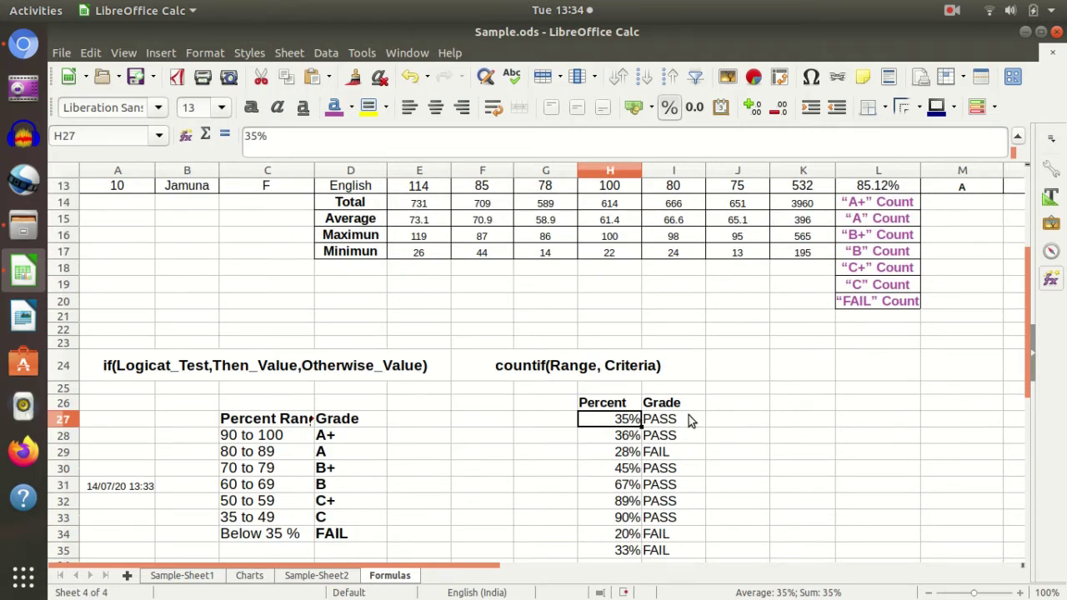
{"action": "left_click", "coordinate": [695, 419]}
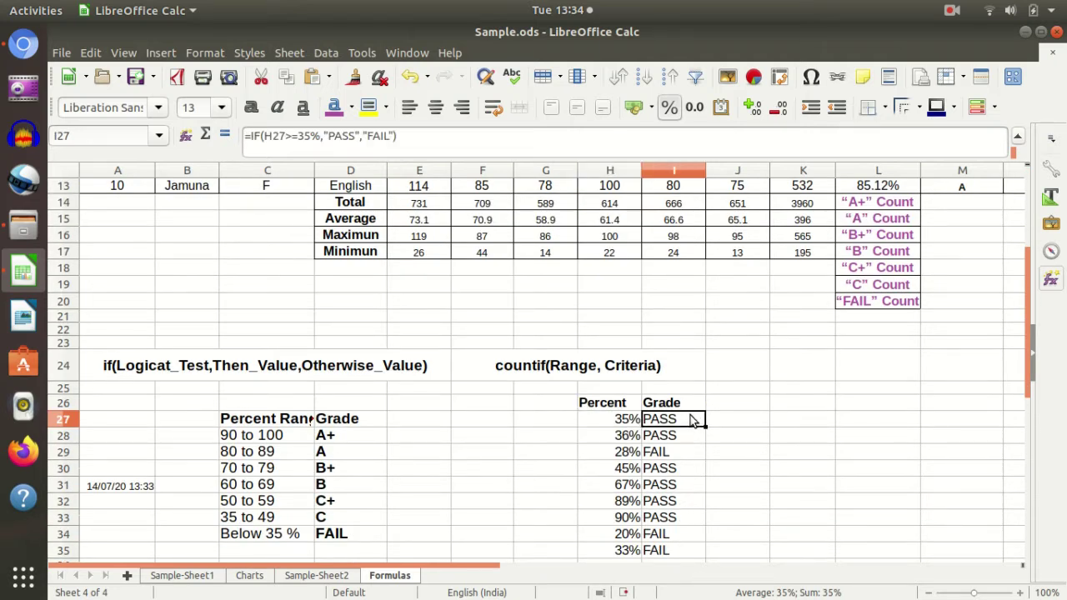
{"action": "mouse_move", "coordinate": [705, 425]}
{"action": "left_mouse_down"}
{"action": "mouse_move", "coordinate": [715, 479]}
{"action": "mouse_move", "coordinate": [702, 422]}
{"action": "left_mouse_up"}
{"action": "left_click", "coordinate": [756, 367]}
{"action": "scroll", "coordinate": [762, 386], "scroll_direction": "up", "scroll_amount": 4}
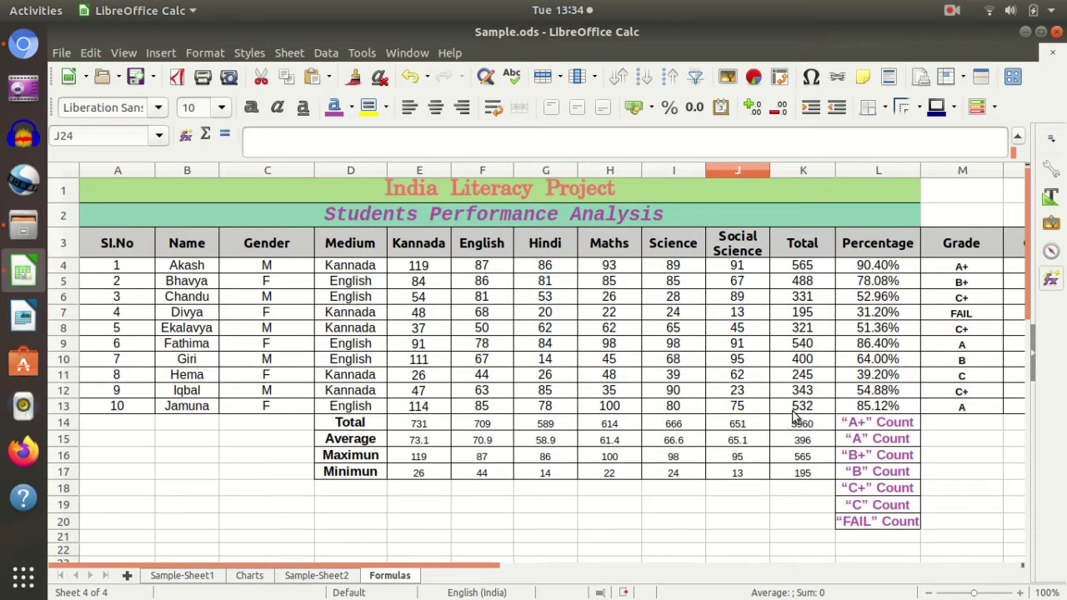
{"action": "scroll", "coordinate": [657, 451], "scroll_direction": "down", "scroll_amount": 3}
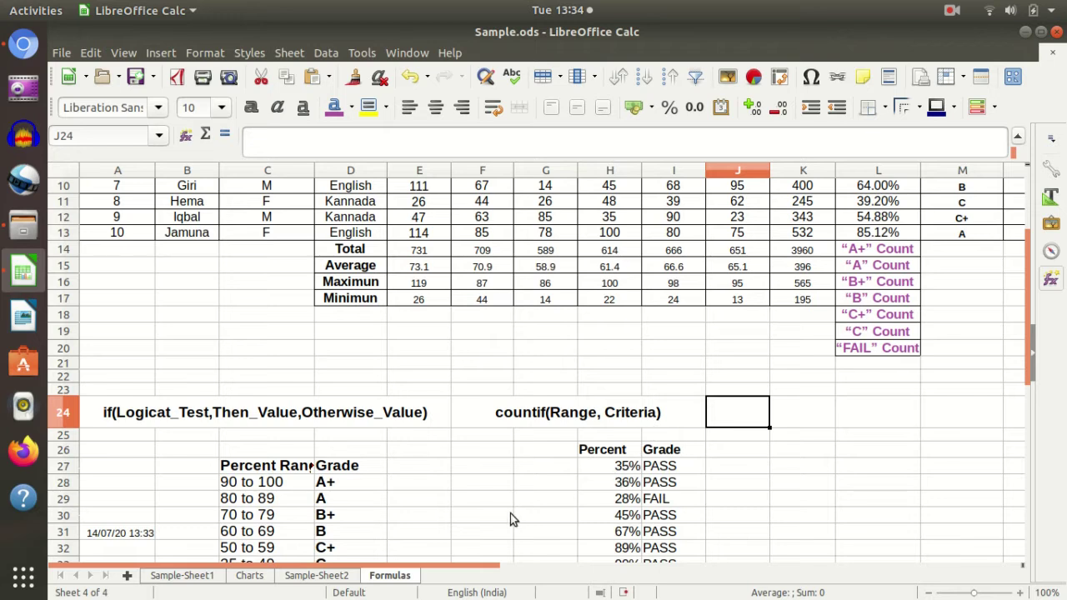
{"action": "left_click_drag", "start_coordinate": [465, 567], "coordinate": [542, 564]}
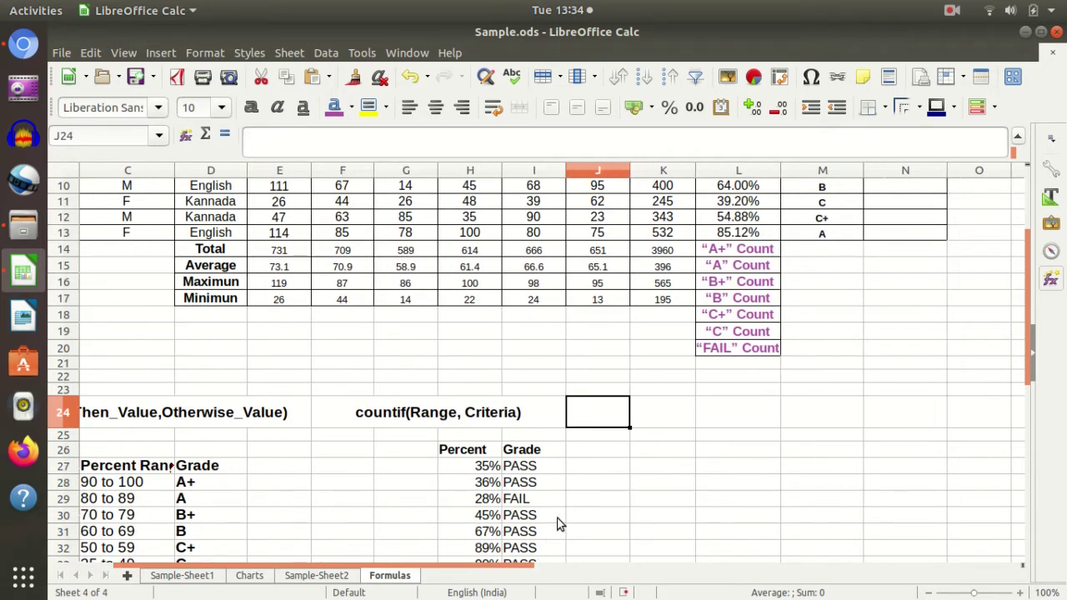
{"action": "left_click", "coordinate": [471, 469]}
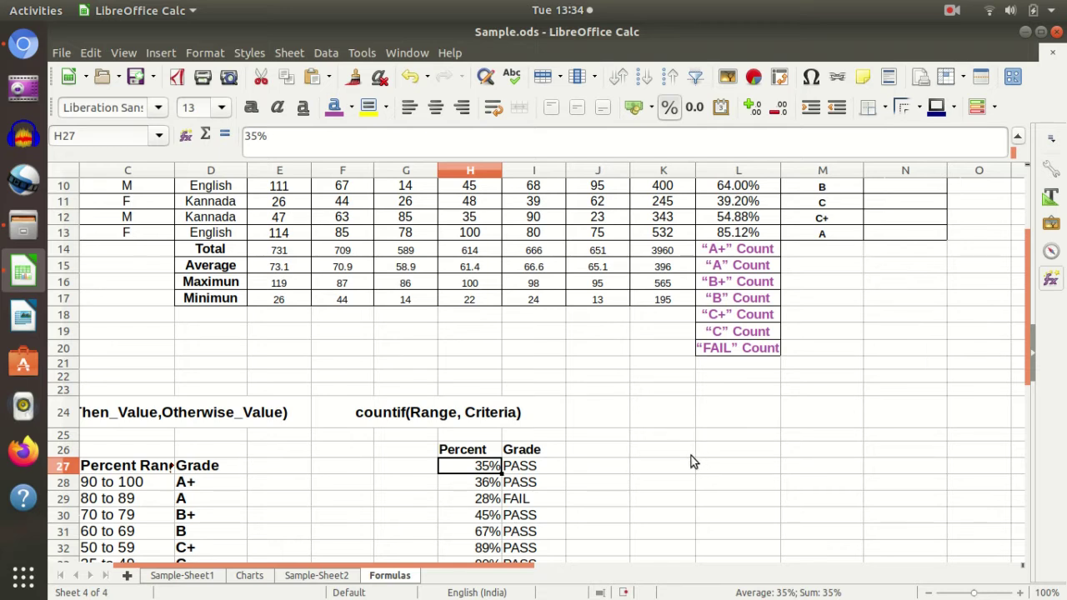
{"action": "scroll", "coordinate": [691, 456], "scroll_direction": "up", "scroll_amount": 3}
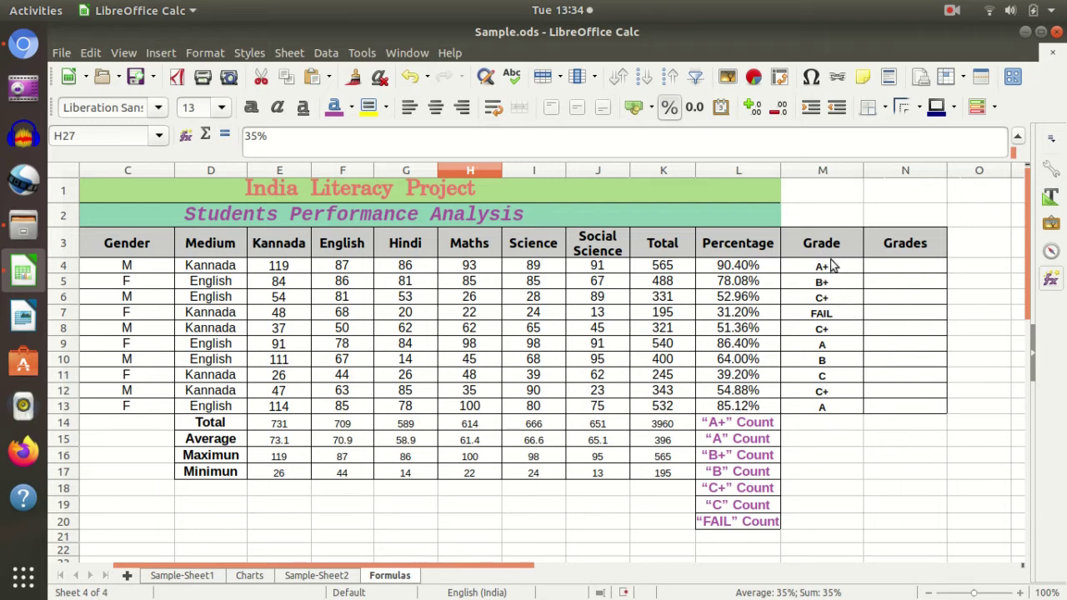
{"action": "left_click", "coordinate": [822, 362]}
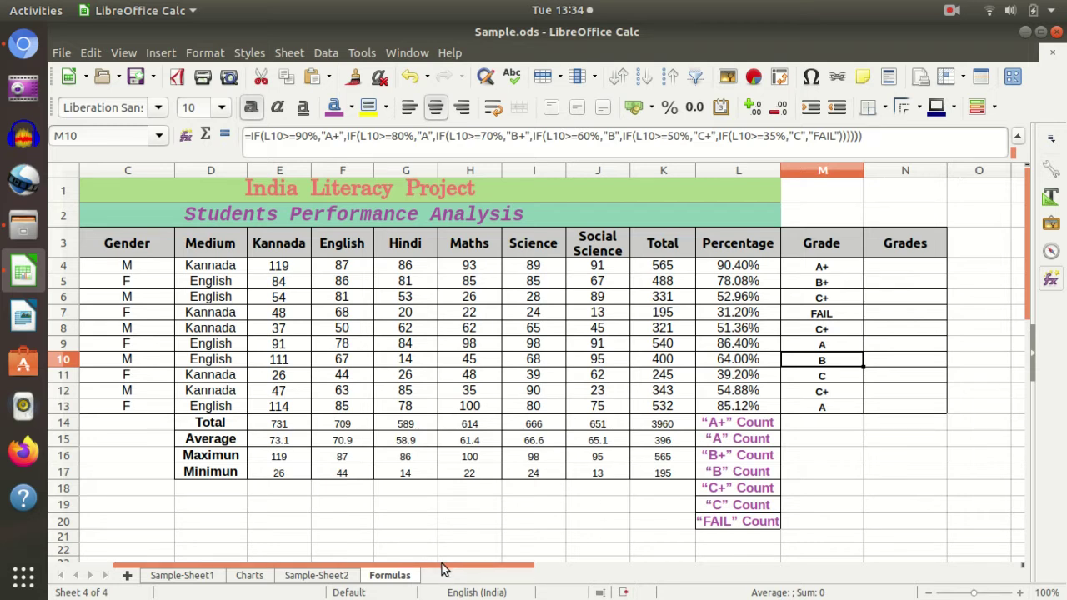
{"action": "scroll", "coordinate": [442, 567], "scroll_direction": "left", "scroll_amount": 2}
{"action": "scroll", "coordinate": [426, 471], "scroll_direction": "down", "scroll_amount": 5}
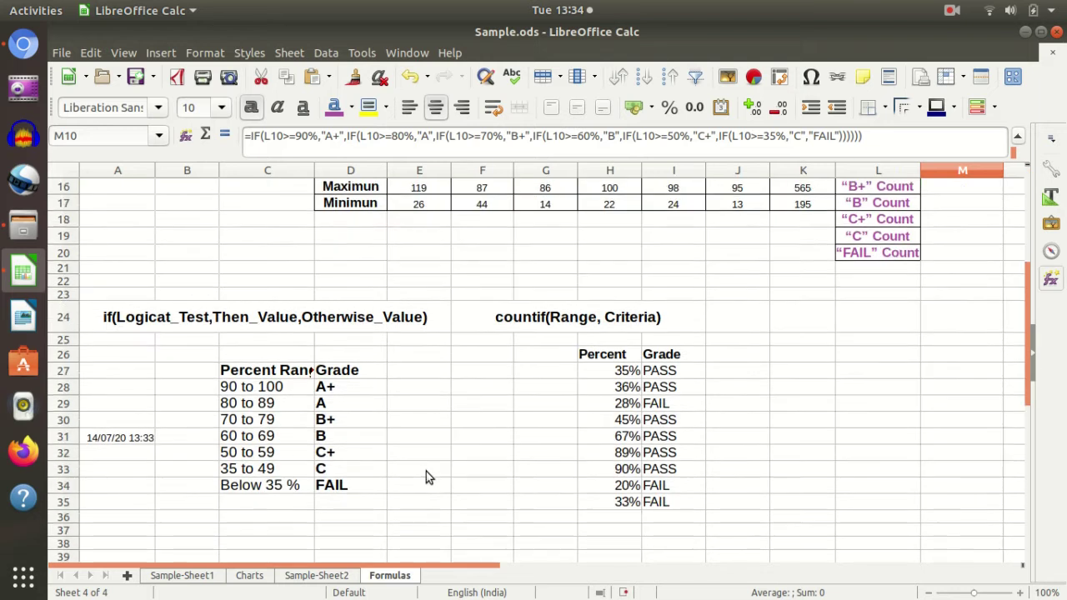
{"action": "scroll", "coordinate": [426, 471], "scroll_direction": "down", "scroll_amount": 1}
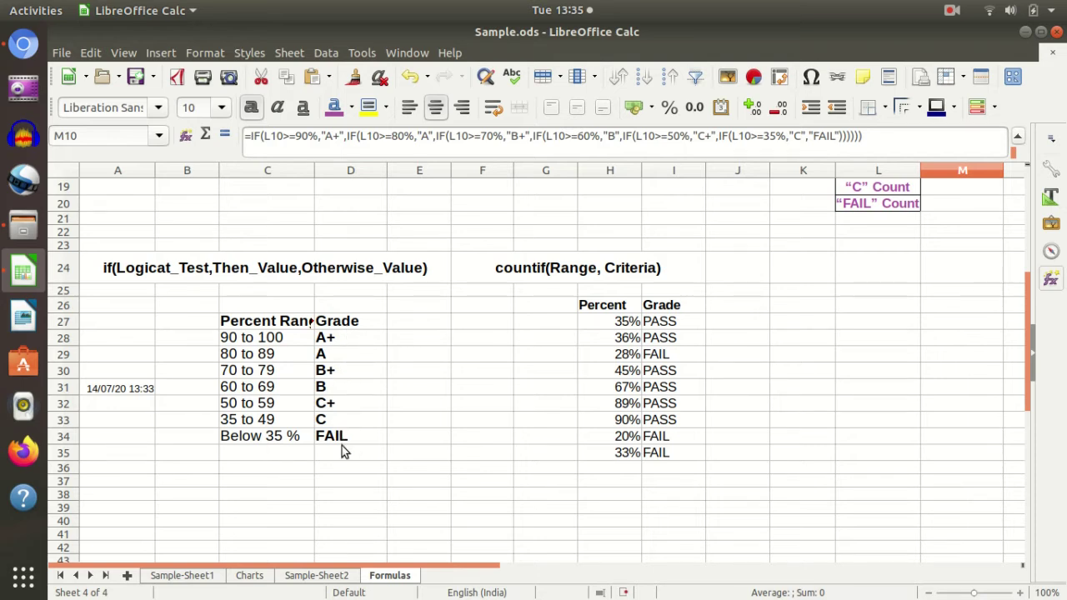
{"action": "left_click_drag", "start_coordinate": [443, 568], "coordinate": [562, 565]}
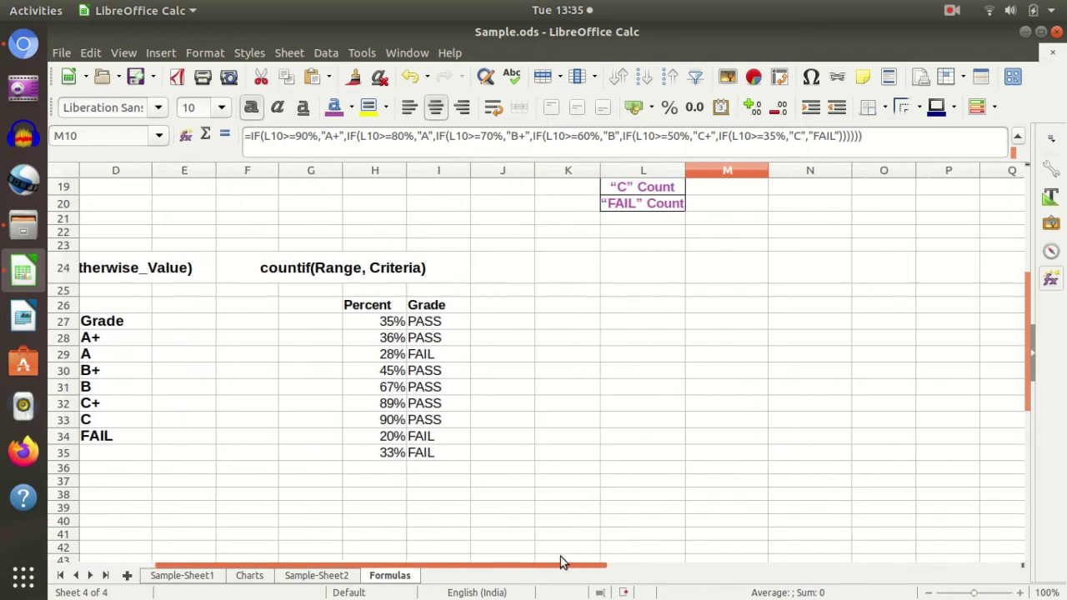
{"action": "scroll", "coordinate": [682, 422], "scroll_direction": "up", "scroll_amount": 6}
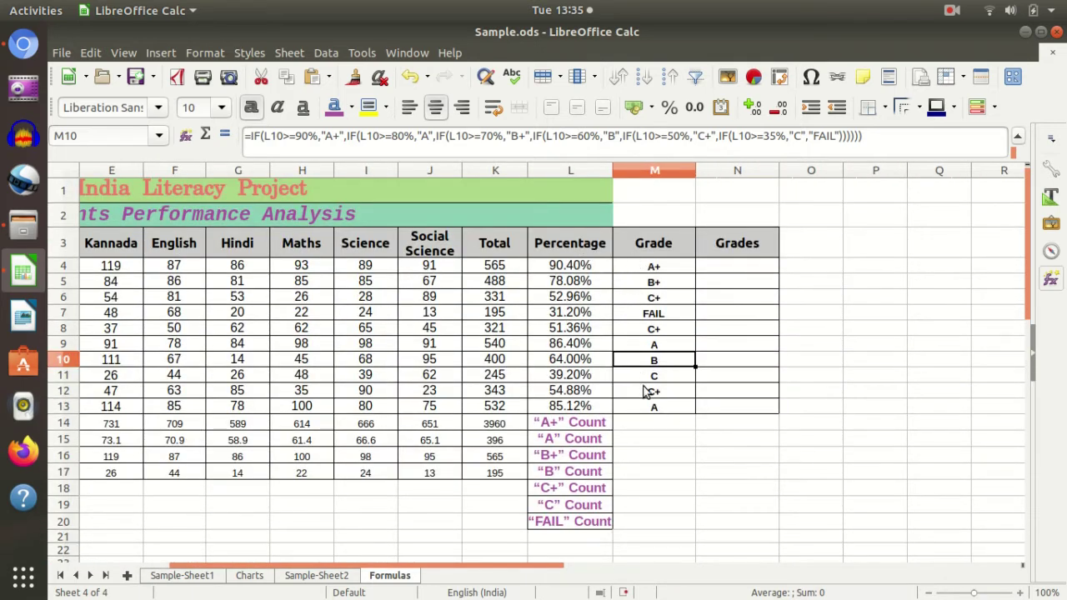
{"action": "left_click", "coordinate": [723, 263]}
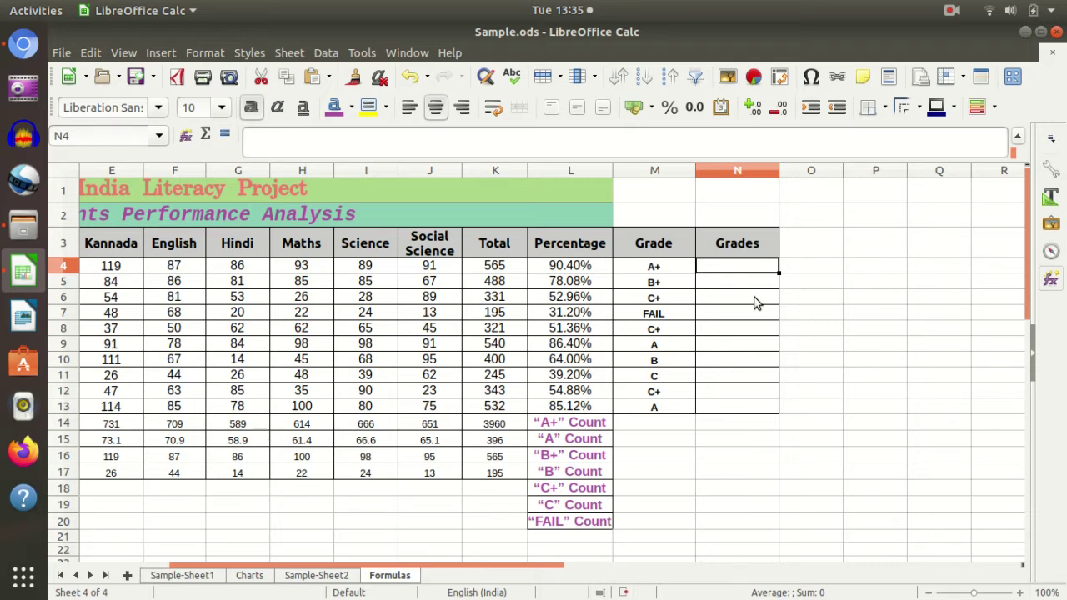
Step: Type =if(L4>=90%,"A+",if(L4>=80%,"A",if(L4>=70, into N4, clicking L4 for the reference
{"action": "type", "text": "="}
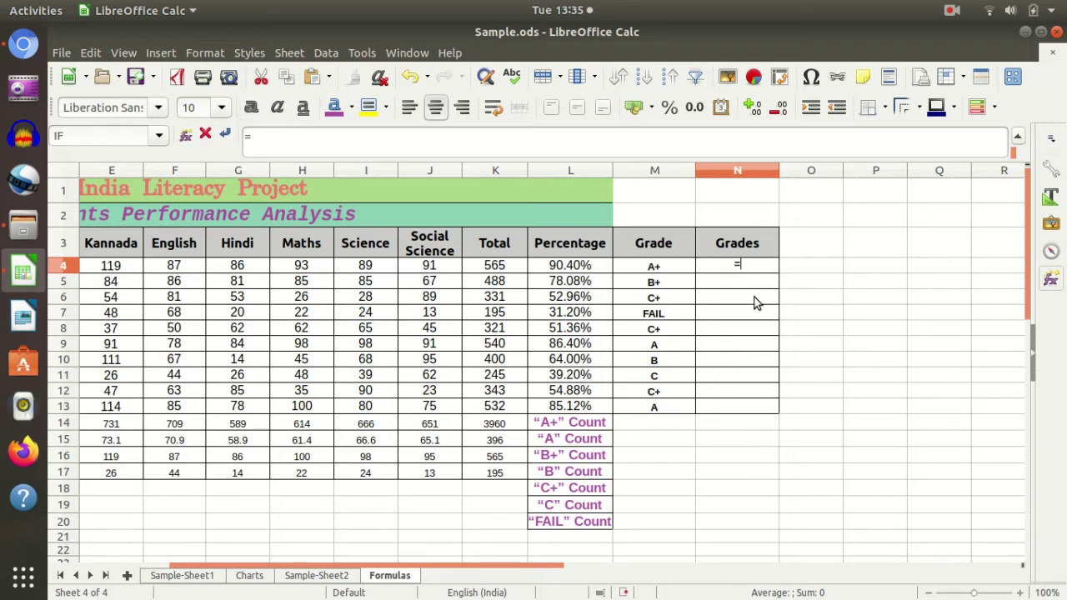
{"action": "type", "text": "if"}
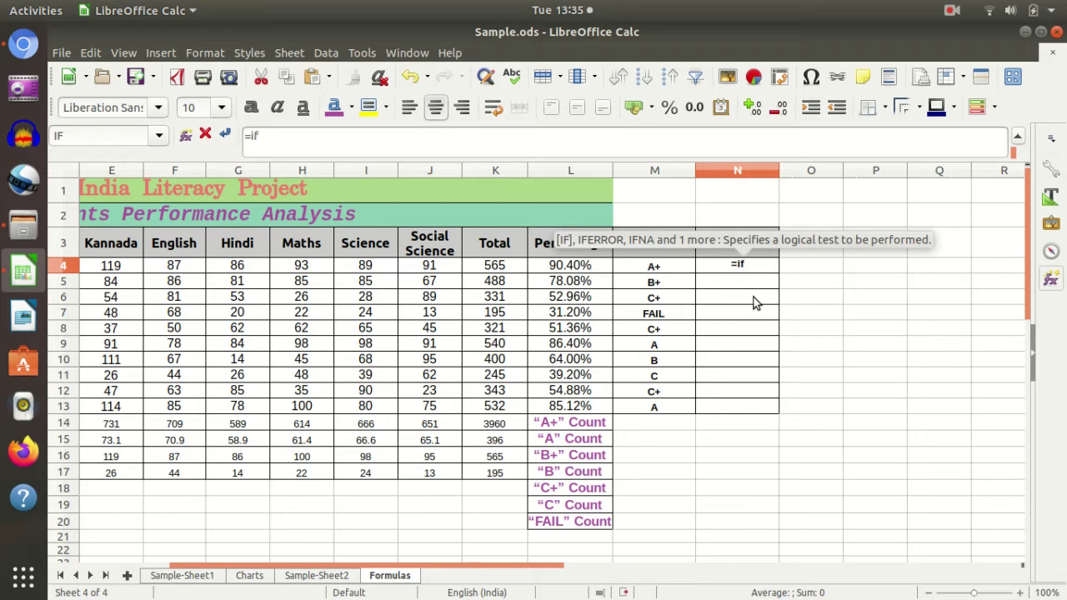
{"action": "type", "text": "("}
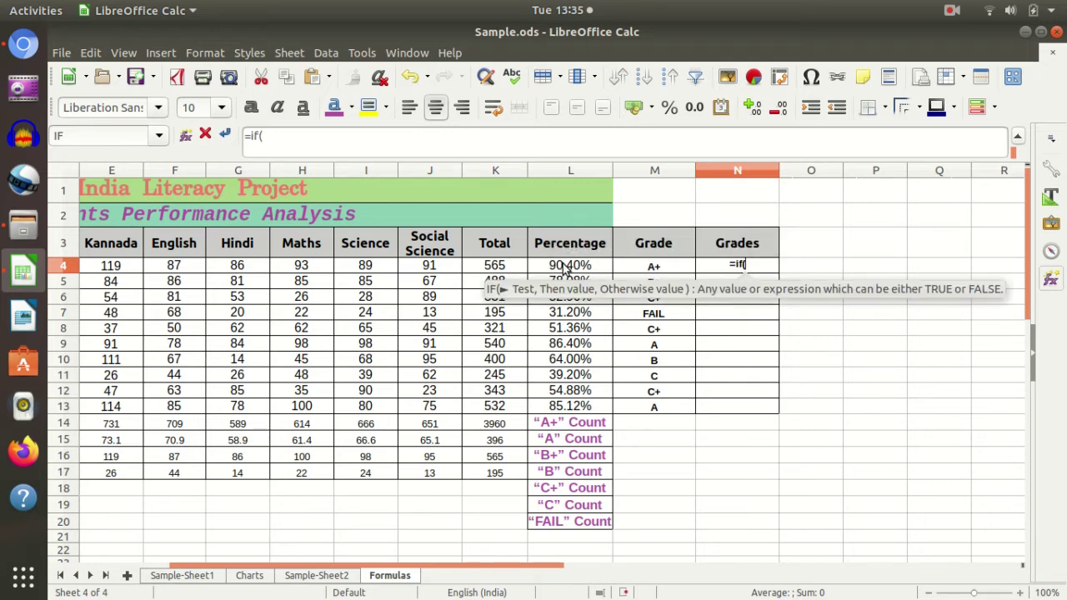
{"action": "left_click", "coordinate": [560, 266]}
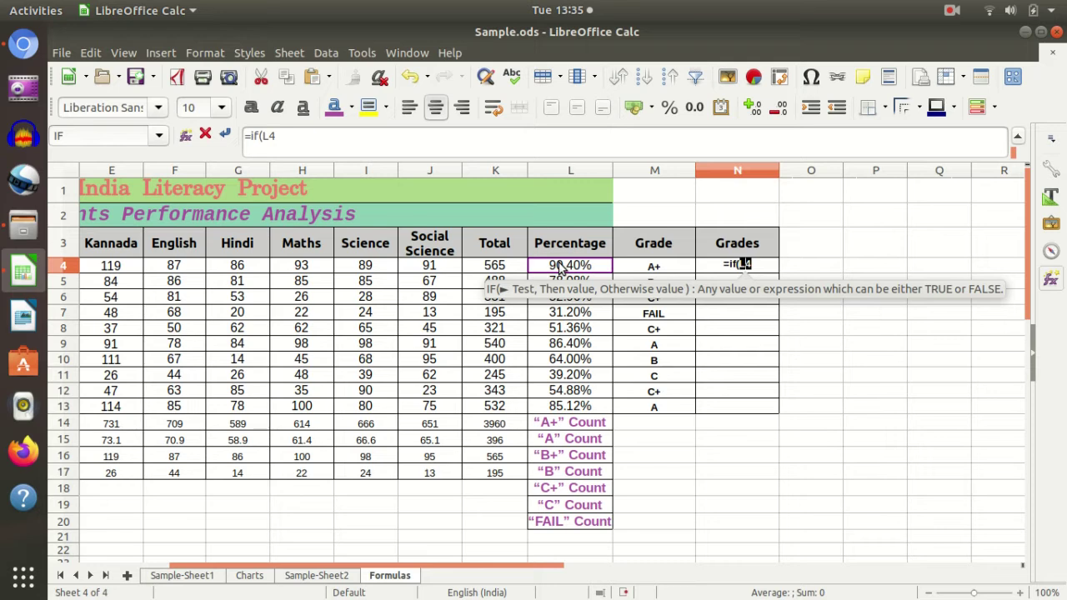
{"action": "type", "text": ">"}
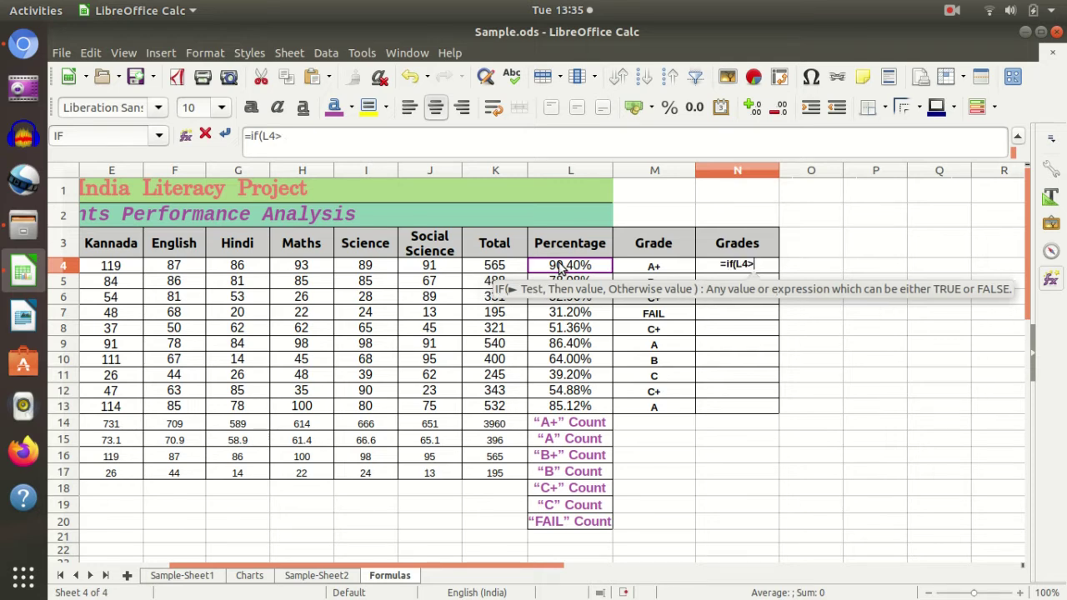
{"action": "type", "text": "="}
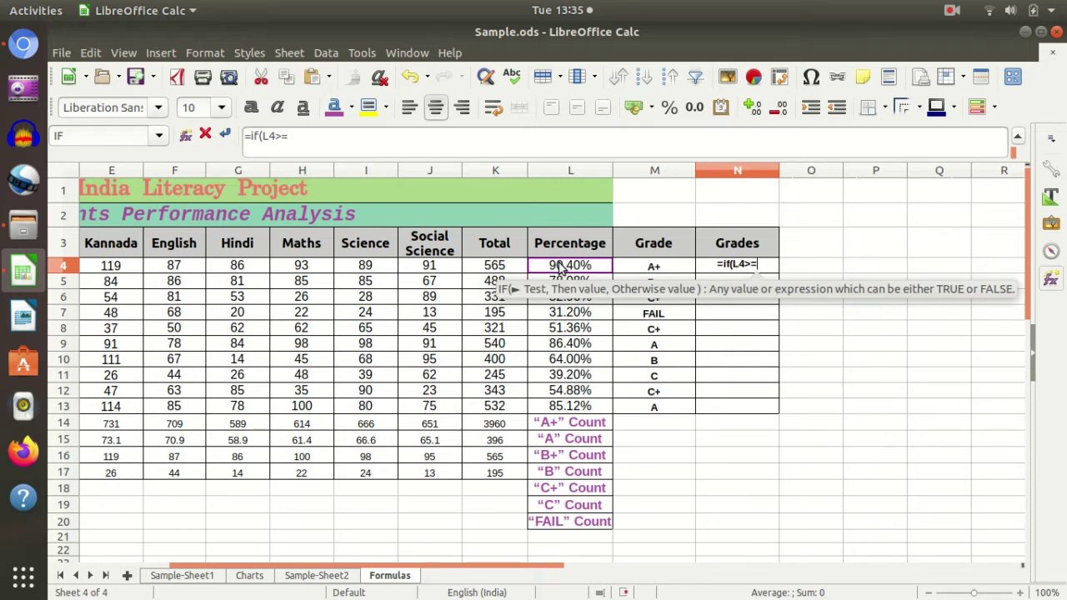
{"action": "type", "text": "90"}
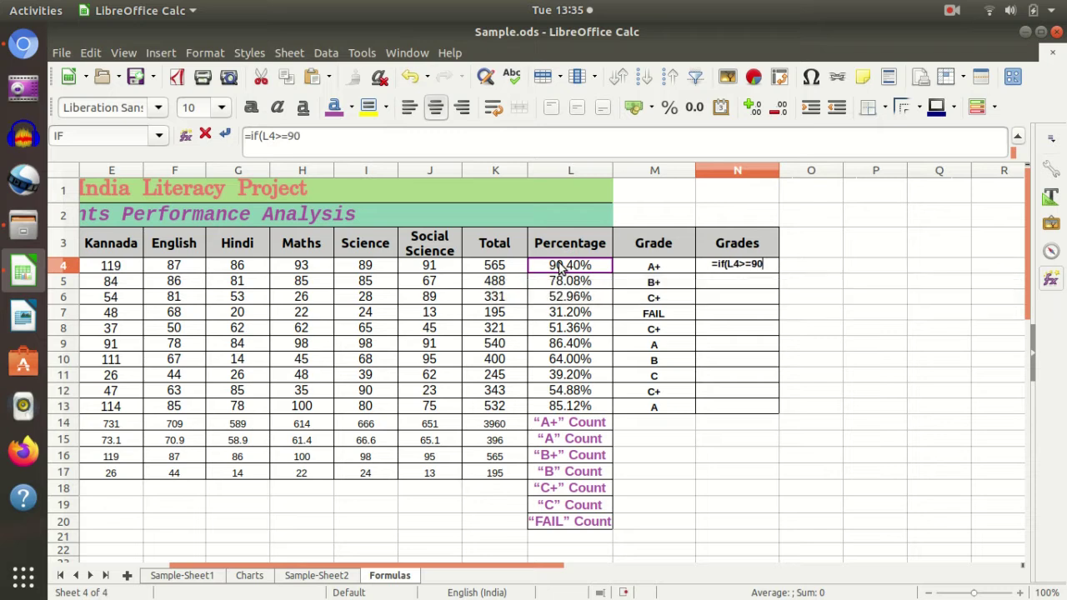
{"action": "type", "text": "%,"}
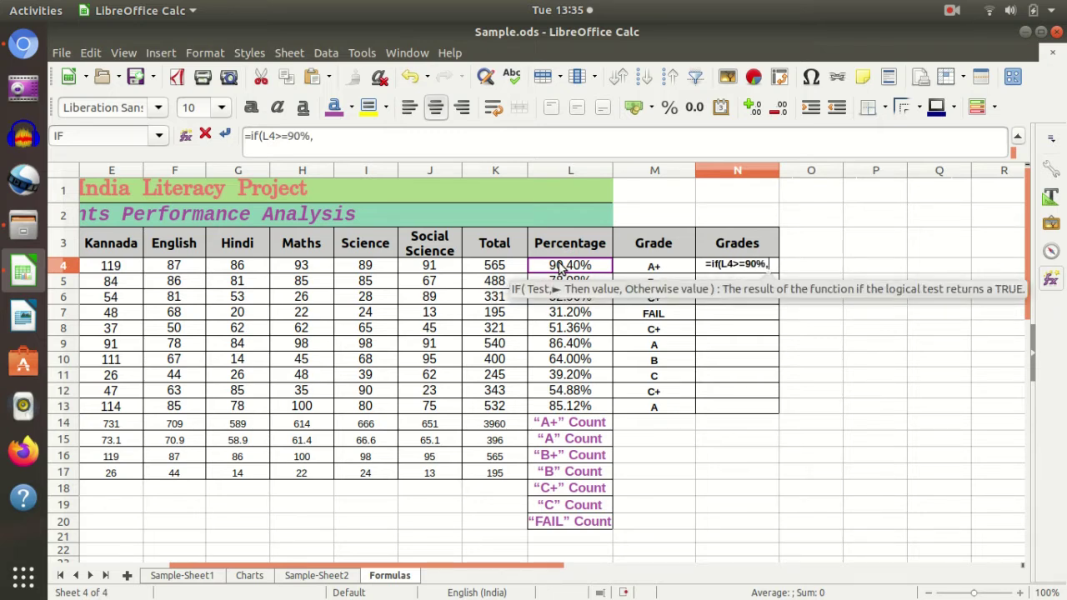
{"action": "type", "text": "\"A"}
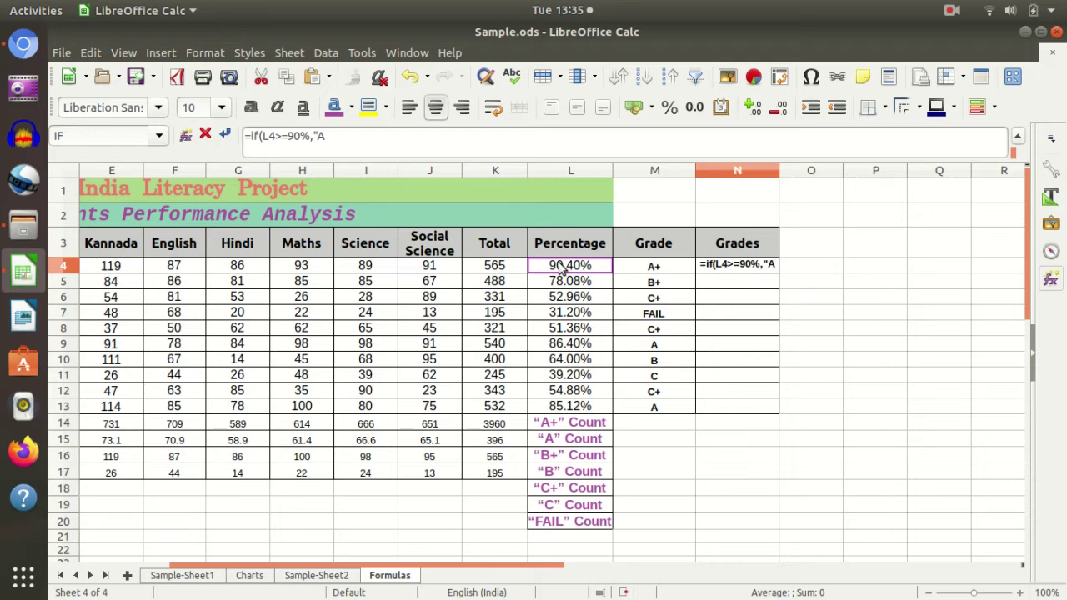
{"action": "type", "text": "+\""}
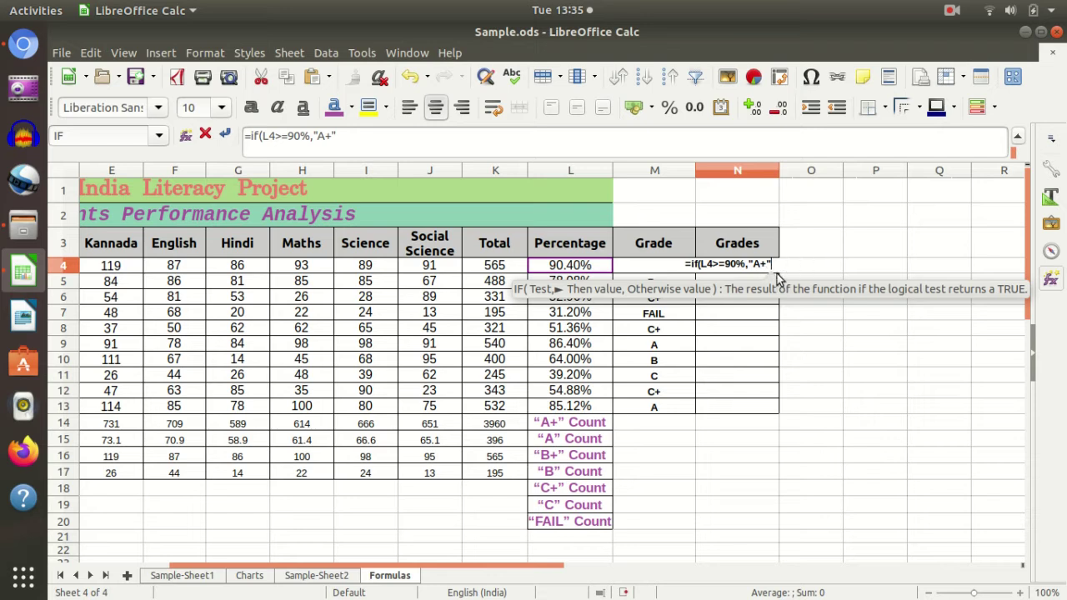
{"action": "type", "text": ","}
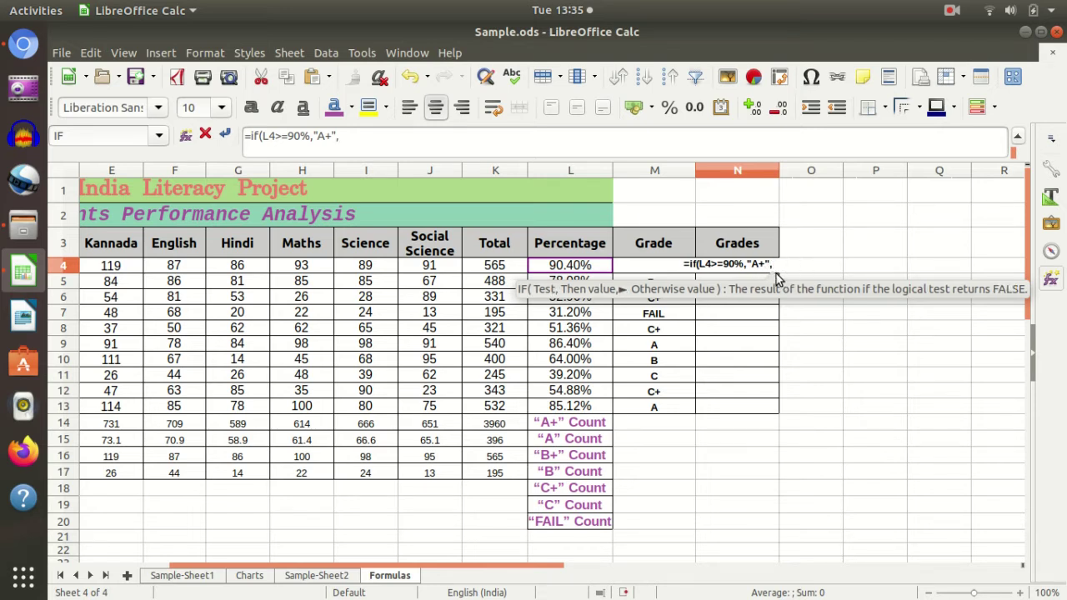
{"action": "type", "text": "if("}
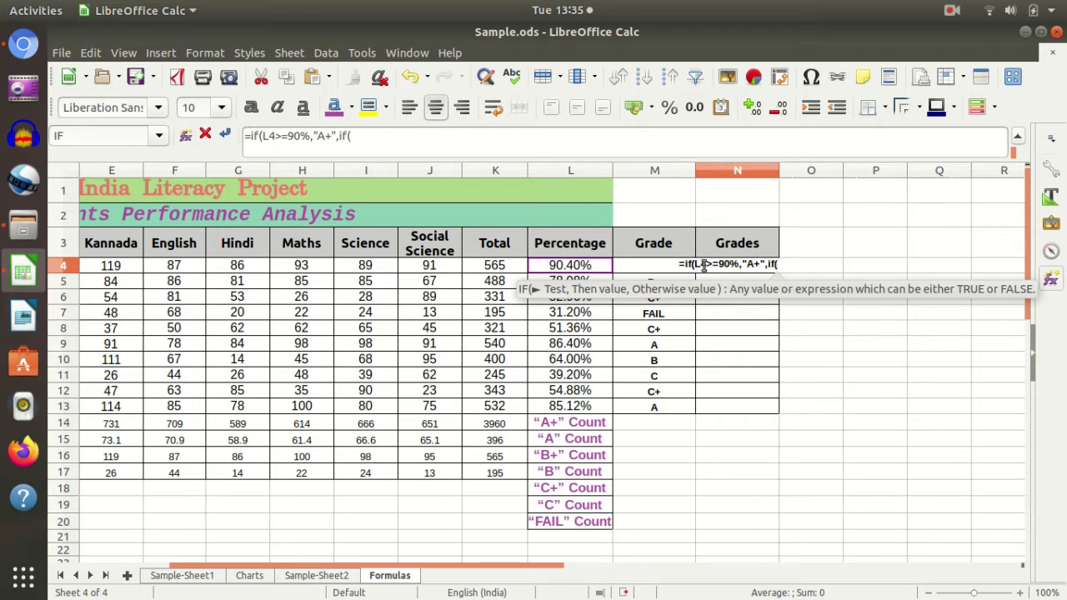
{"action": "type", "text": "L4"}
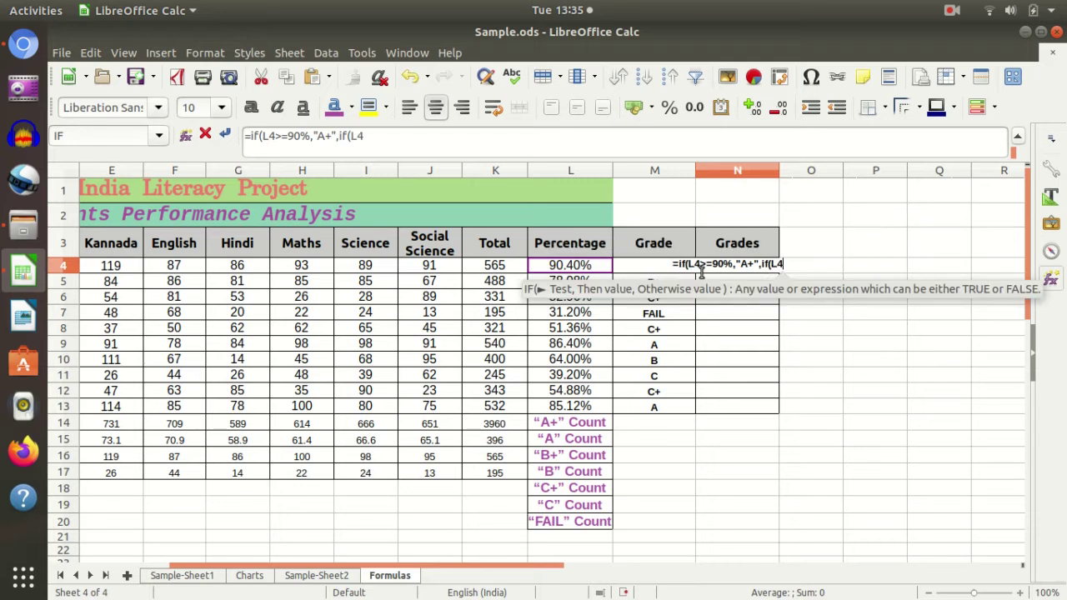
{"action": "type", "text": ">="}
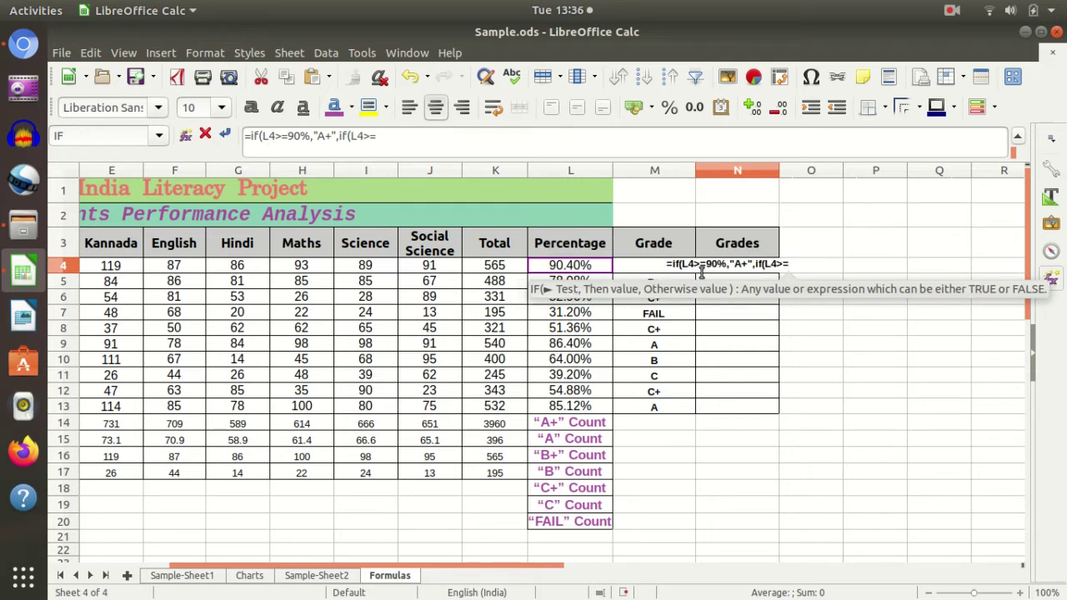
{"action": "type", "text": "80"}
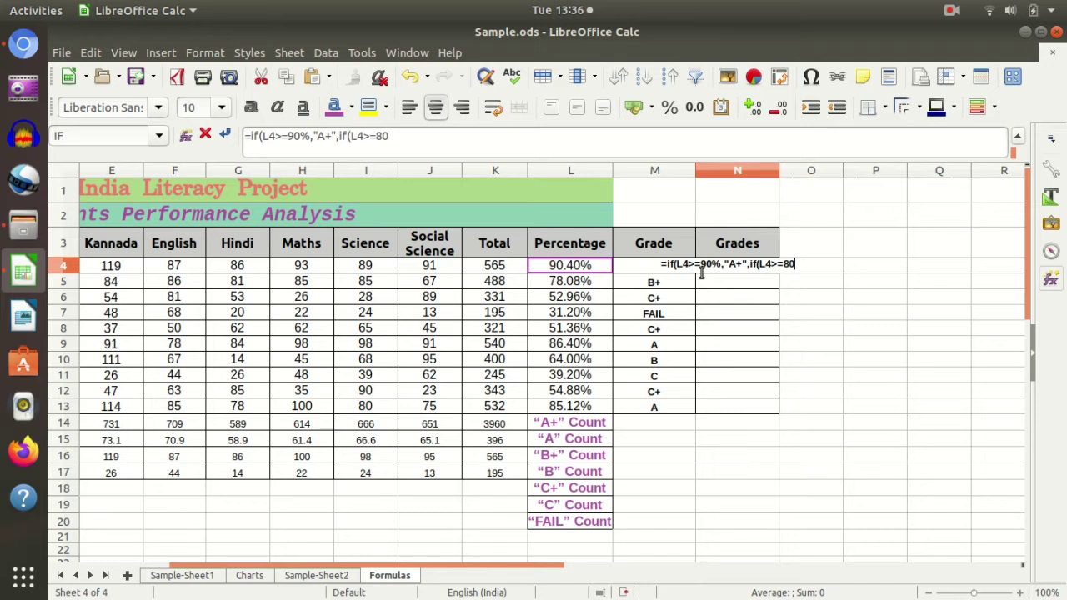
{"action": "type", "text": "%,"}
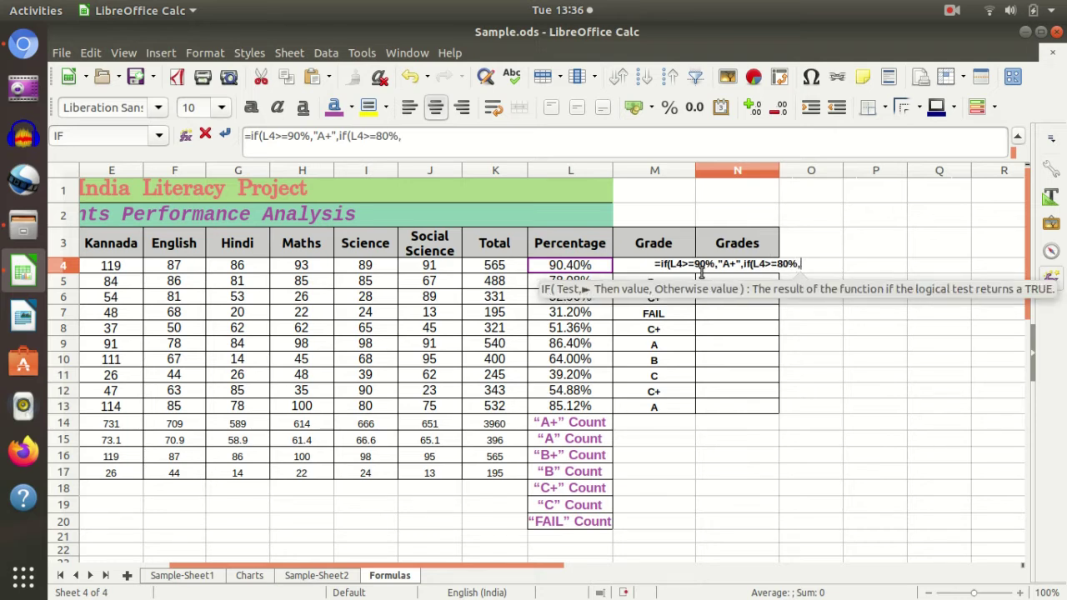
{"action": "type", "text": "\"A"}
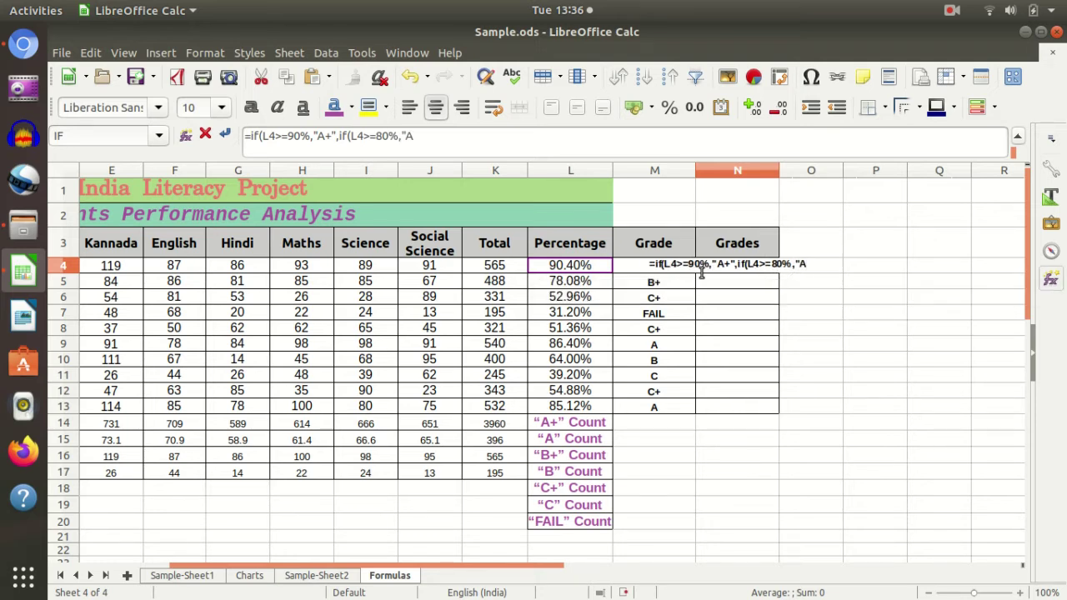
{"action": "type", "text": "\","}
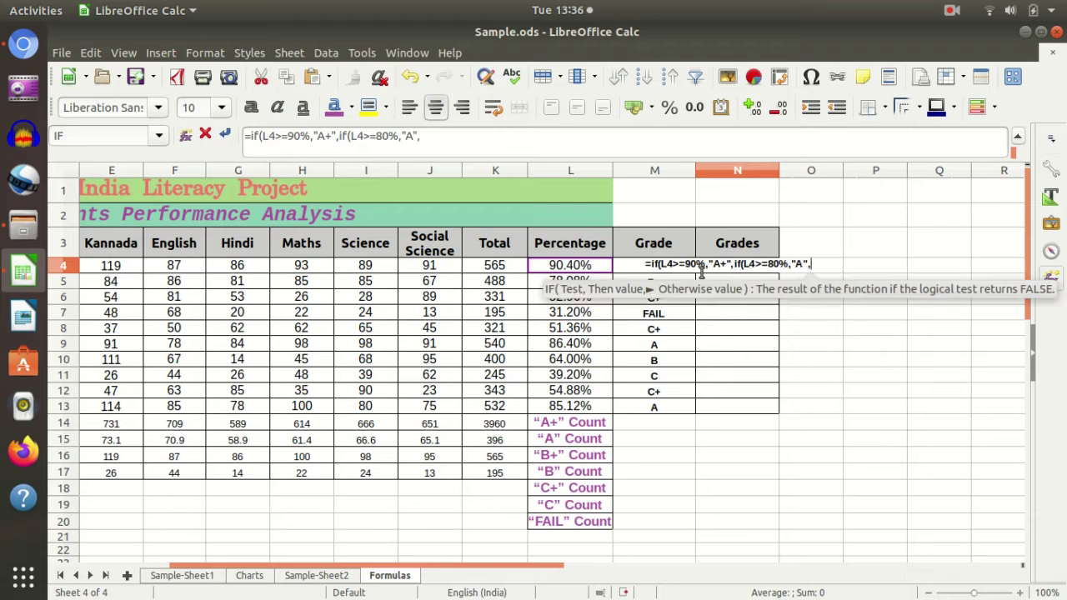
{"action": "type", "text": "i"}
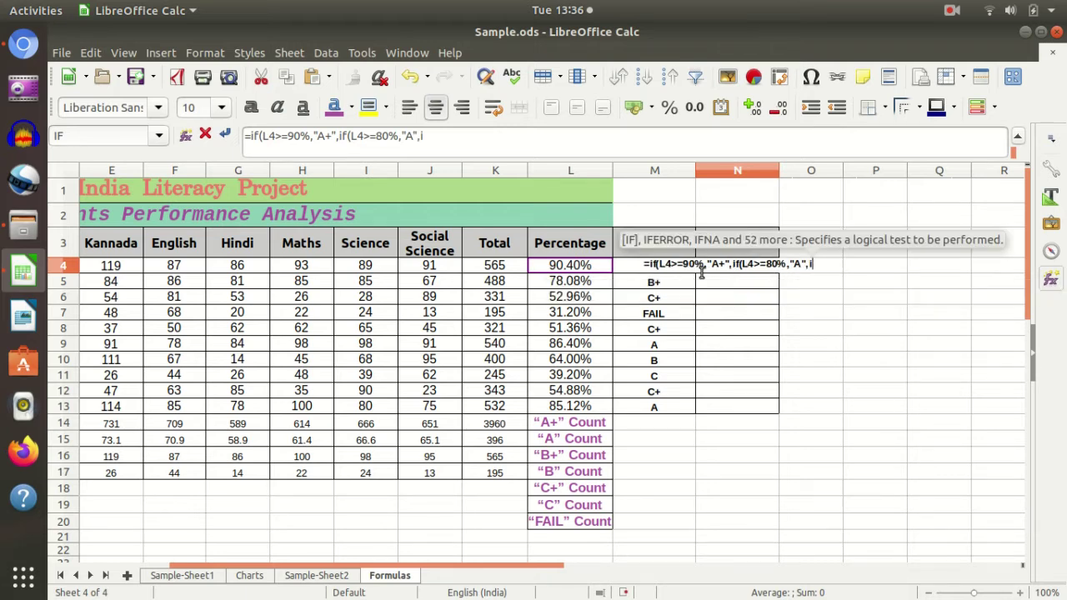
{"action": "type", "text": "f("}
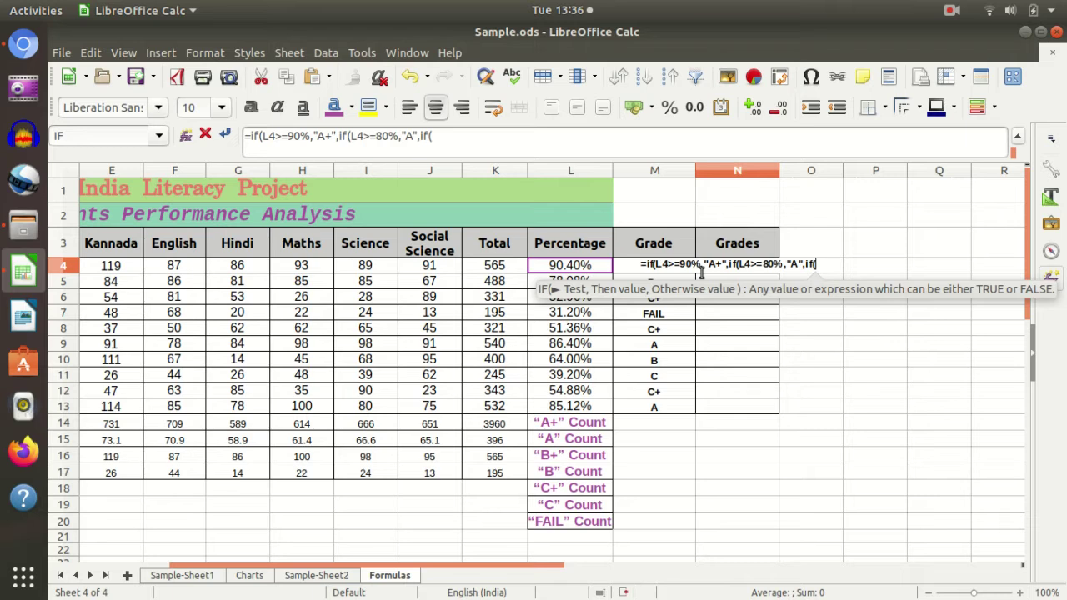
{"action": "type", "text": "L4"}
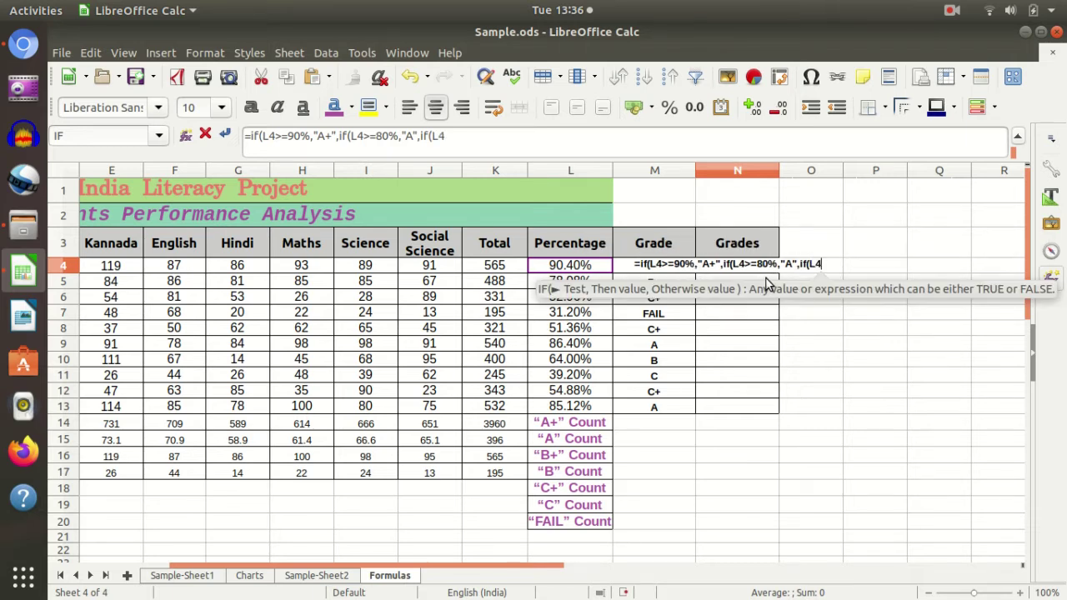
{"action": "type", "text": ">="}
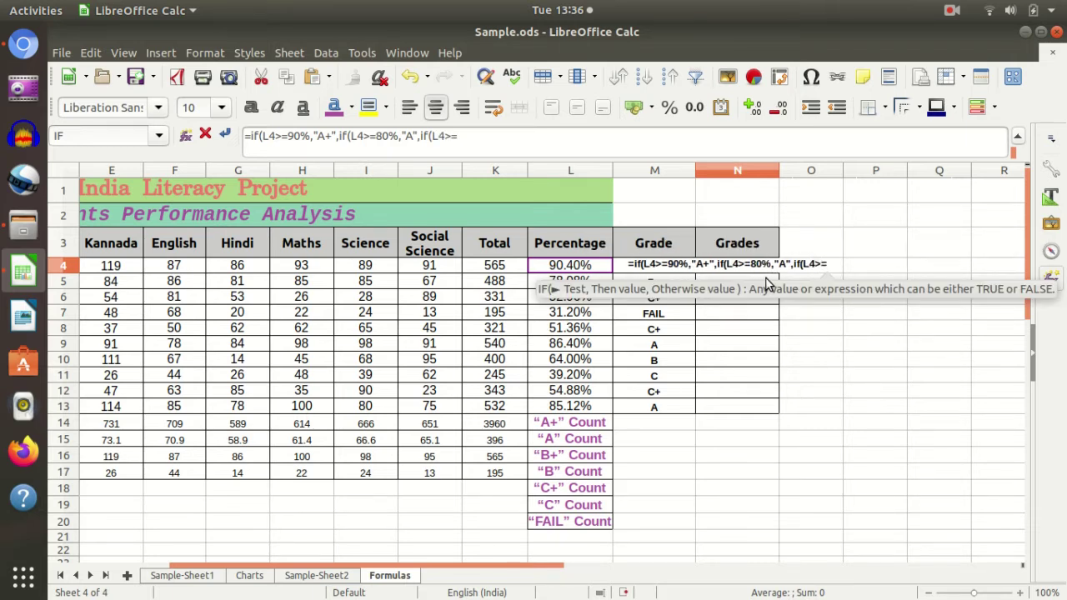
{"action": "type", "text": "70"}
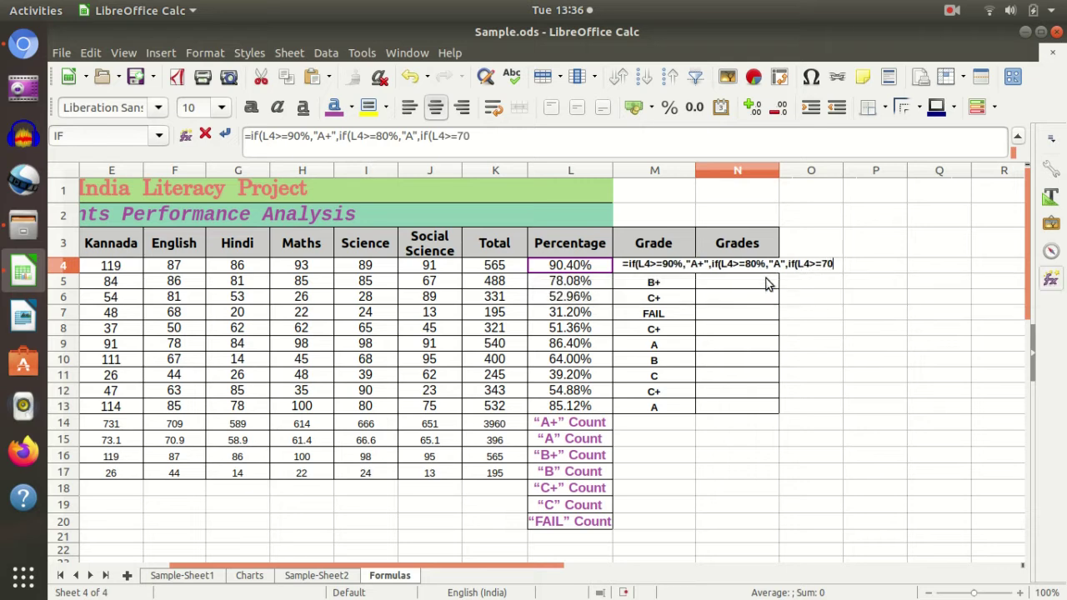
{"action": "type", "text": ","}
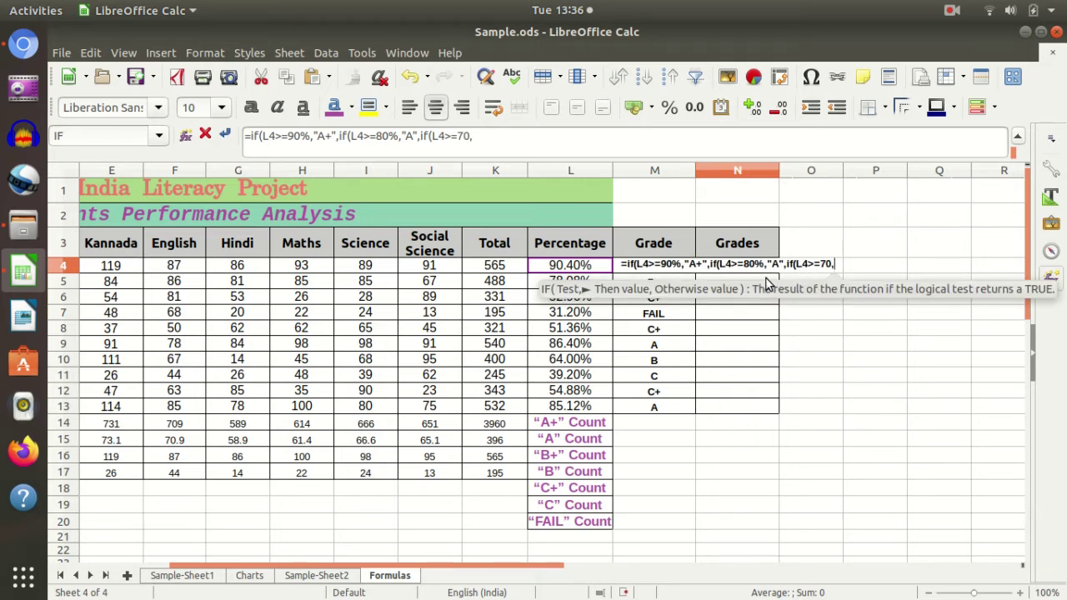
Step: Remove the stray comma and add the 70% B+, 60% B and 50% C+ branches
{"action": "key", "text": "BackSpace"}
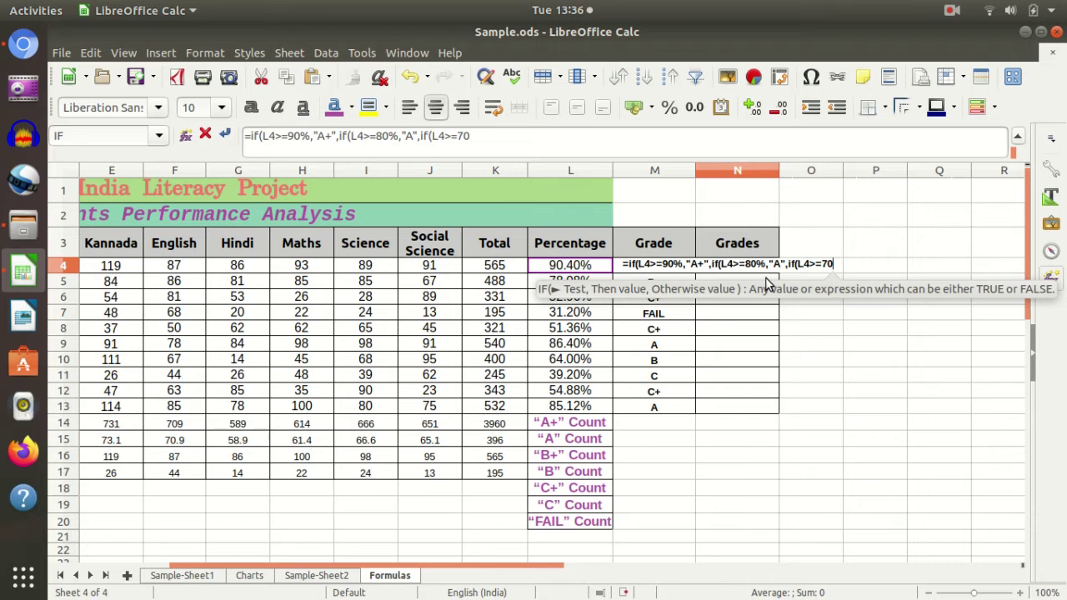
{"action": "type", "text": "%"}
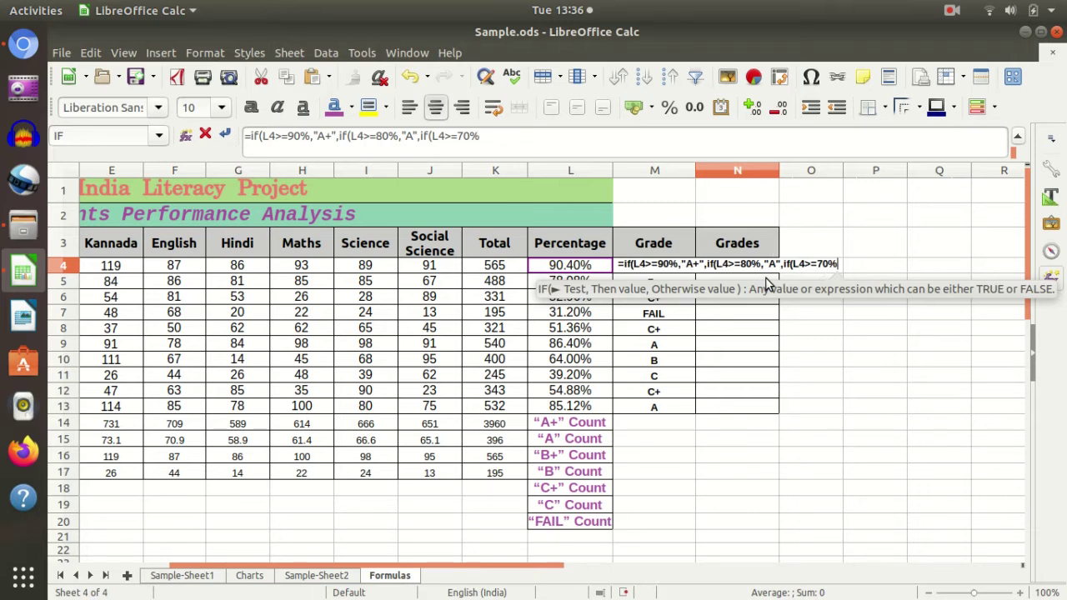
{"action": "type", "text": ",\""}
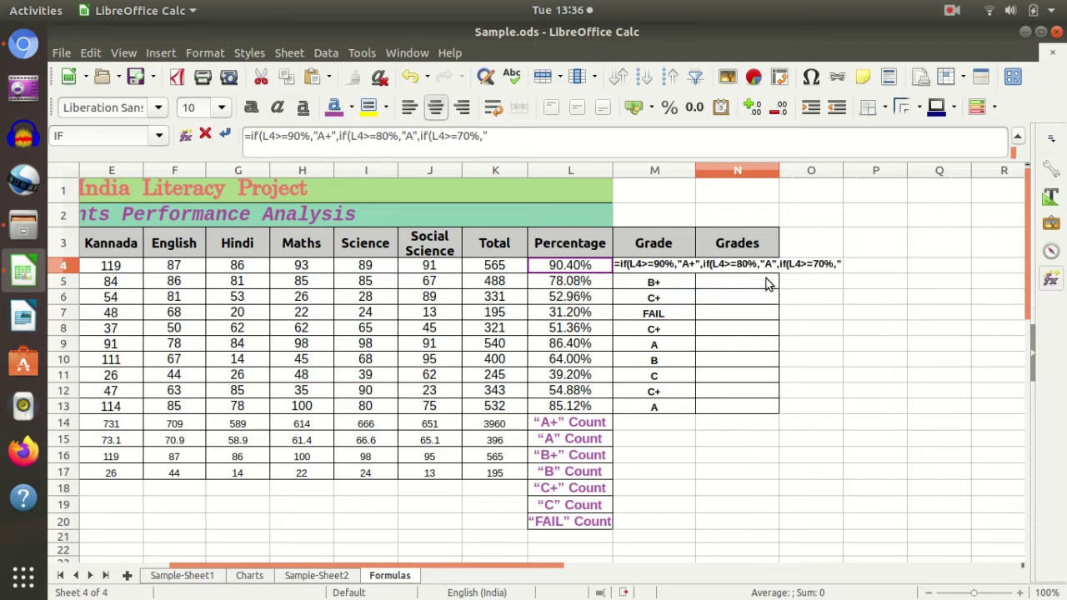
{"action": "type", "text": "B"}
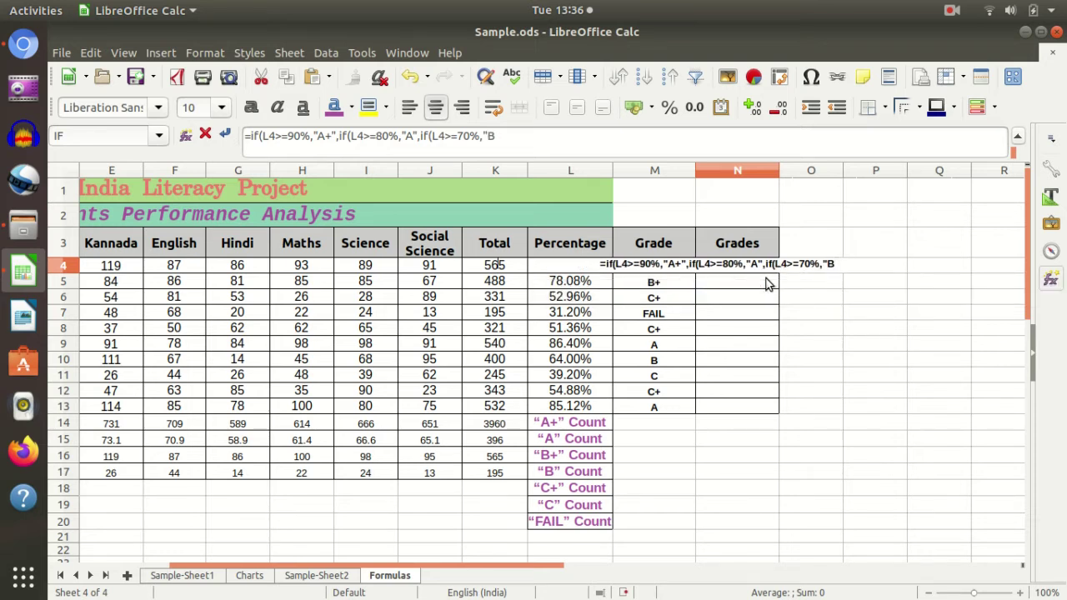
{"action": "type", "text": "+"}
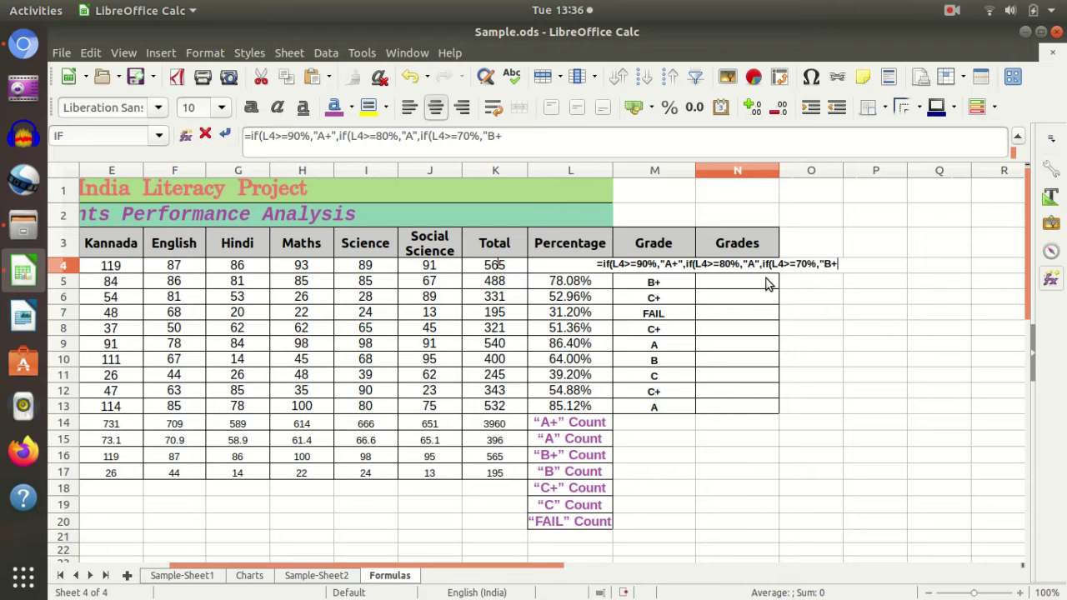
{"action": "type", "text": ",if"}
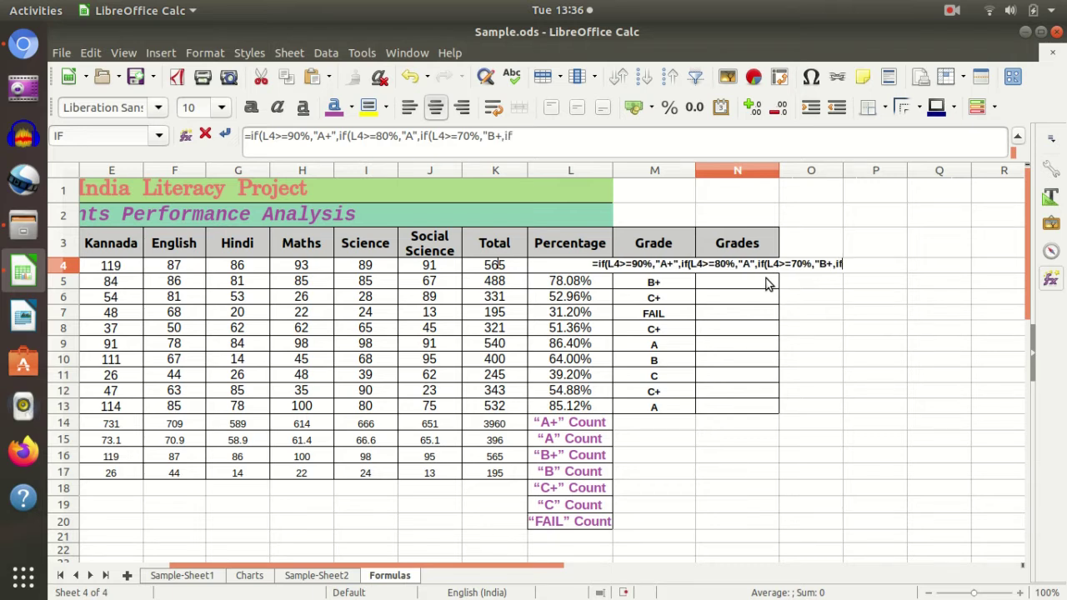
{"action": "type", "text": "("}
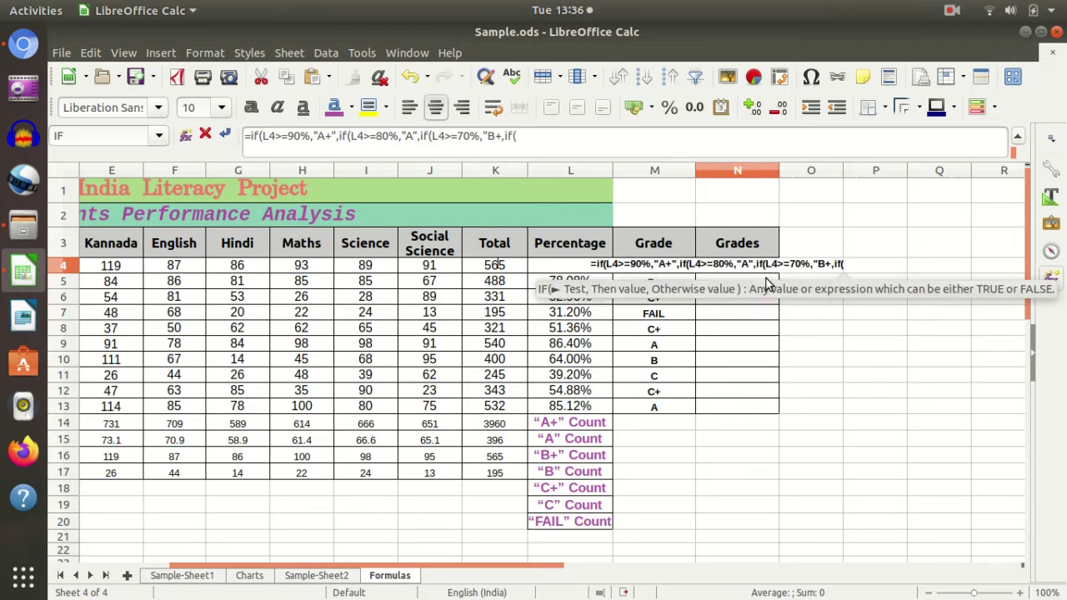
{"action": "type", "text": "L"}
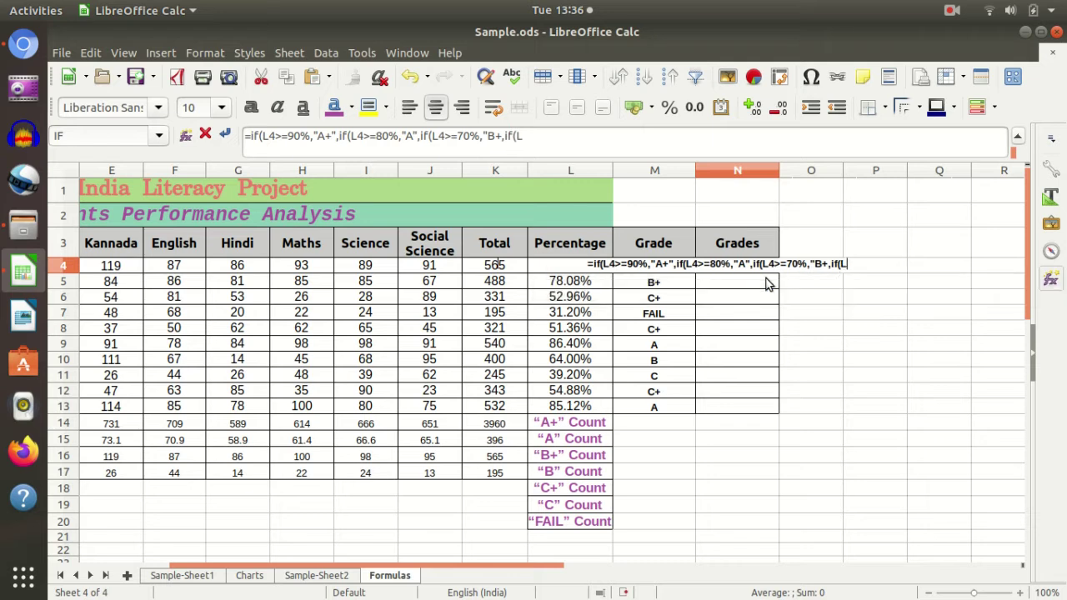
{"action": "type", "text": "4>"}
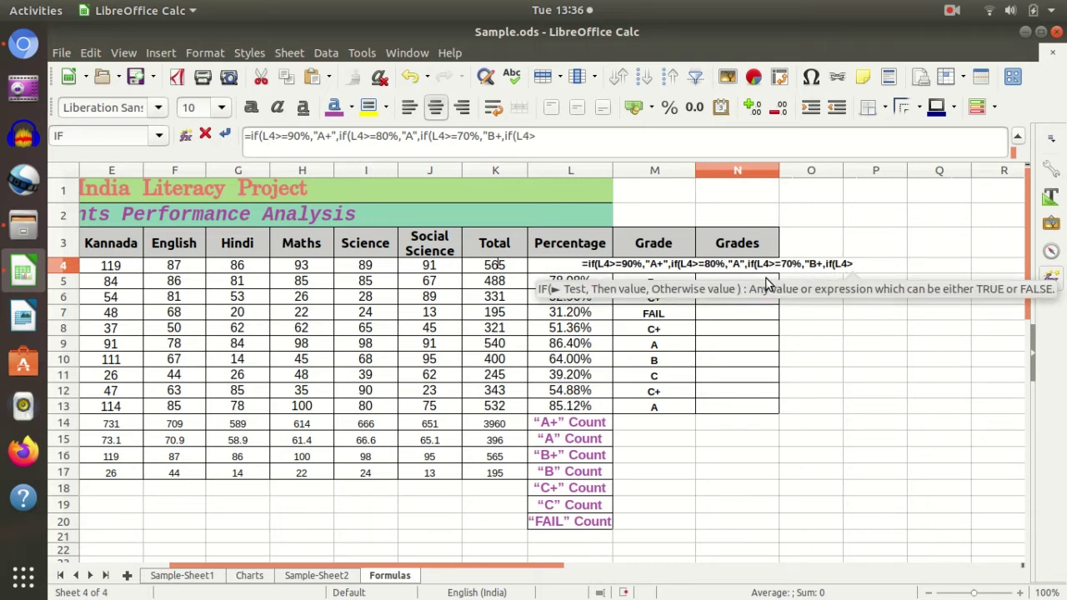
{"action": "type", "text": "="}
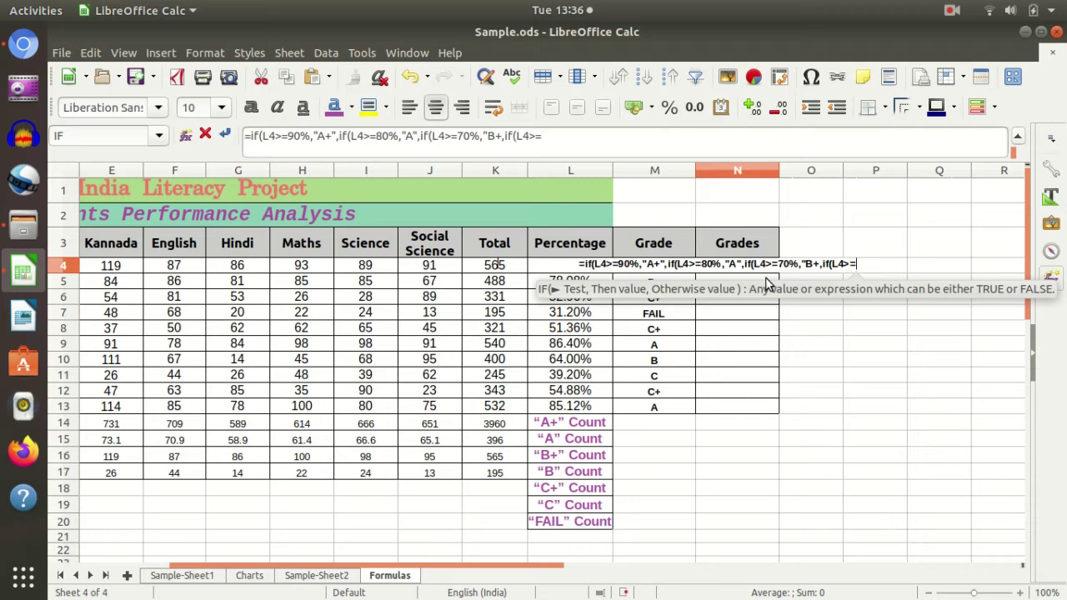
{"action": "type", "text": "60"}
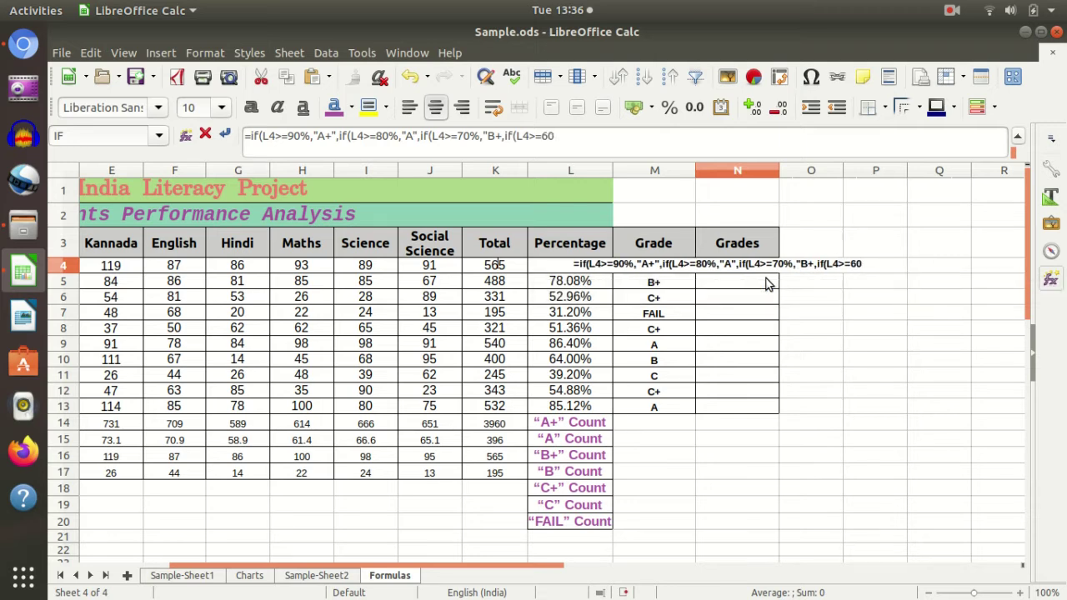
{"action": "type", "text": ",\""}
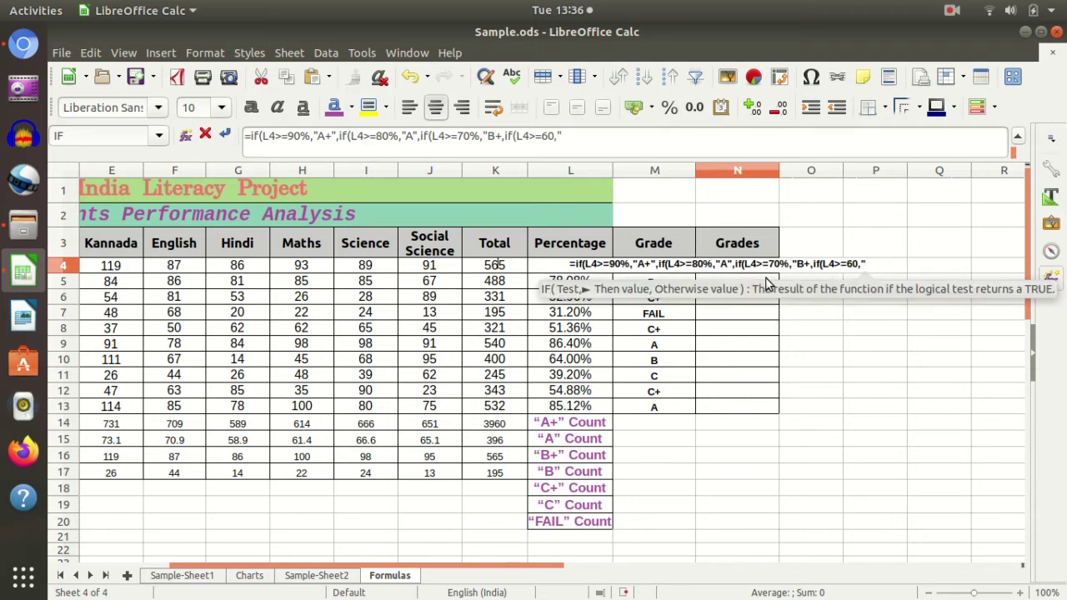
{"action": "type", "text": "B\""}
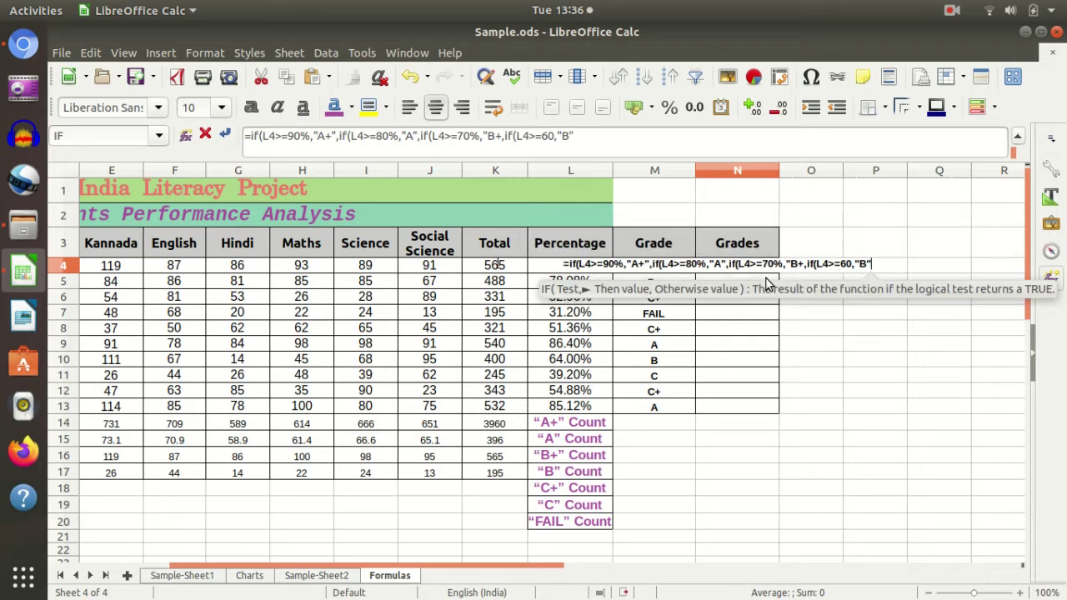
{"action": "type", "text": ","}
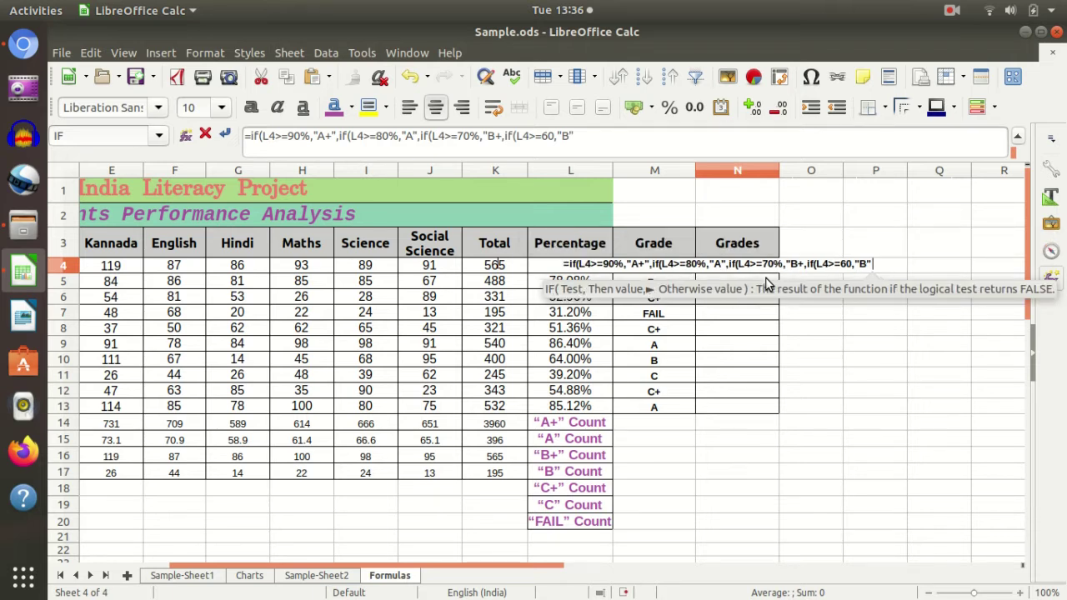
{"action": "type", "text": "if("}
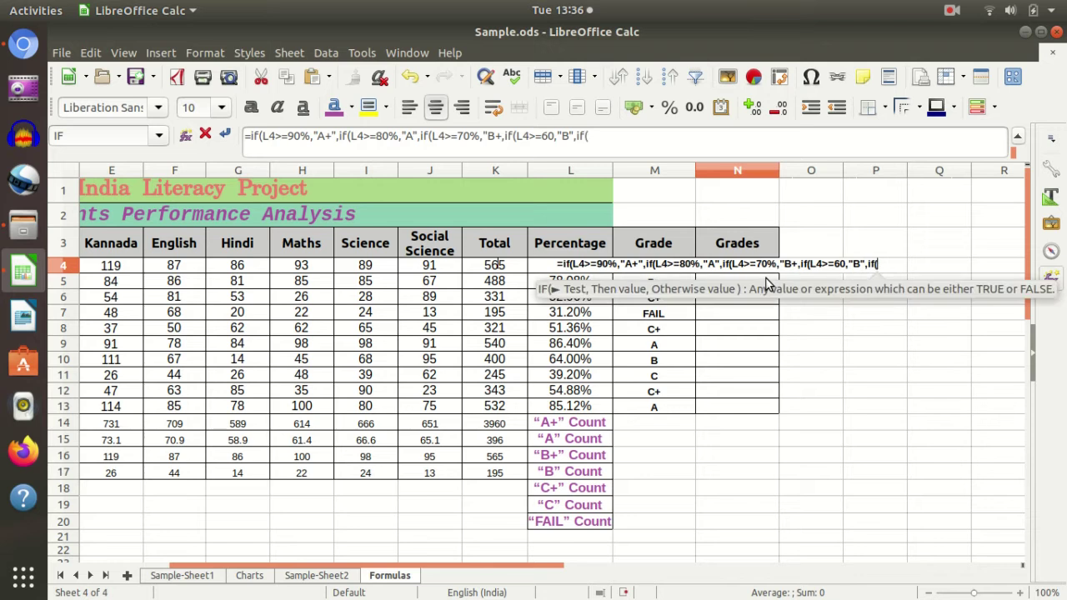
{"action": "type", "text": "L"}
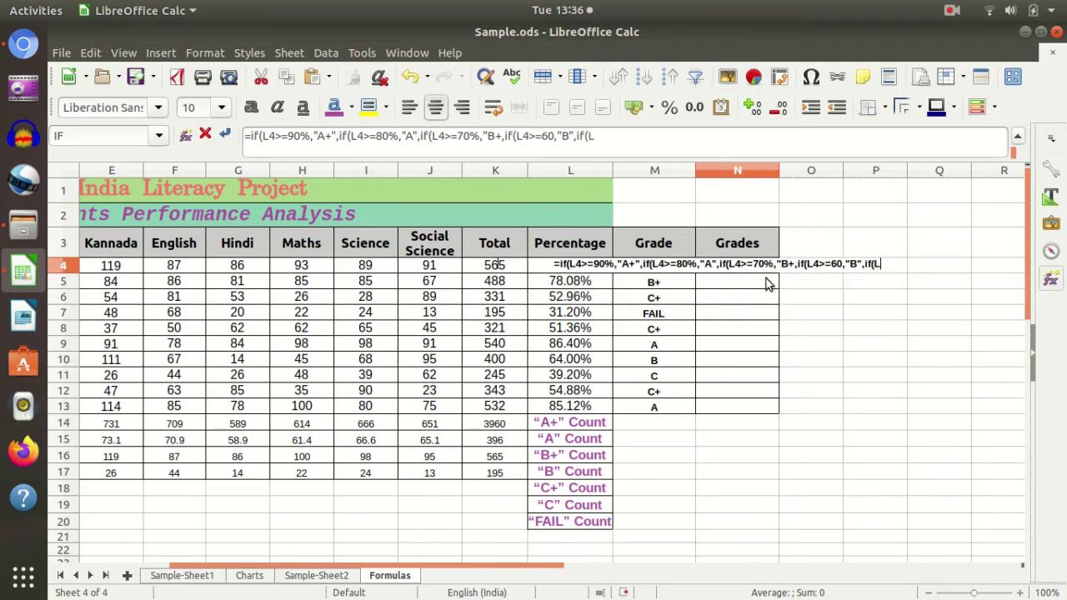
{"action": "type", "text": "4>="}
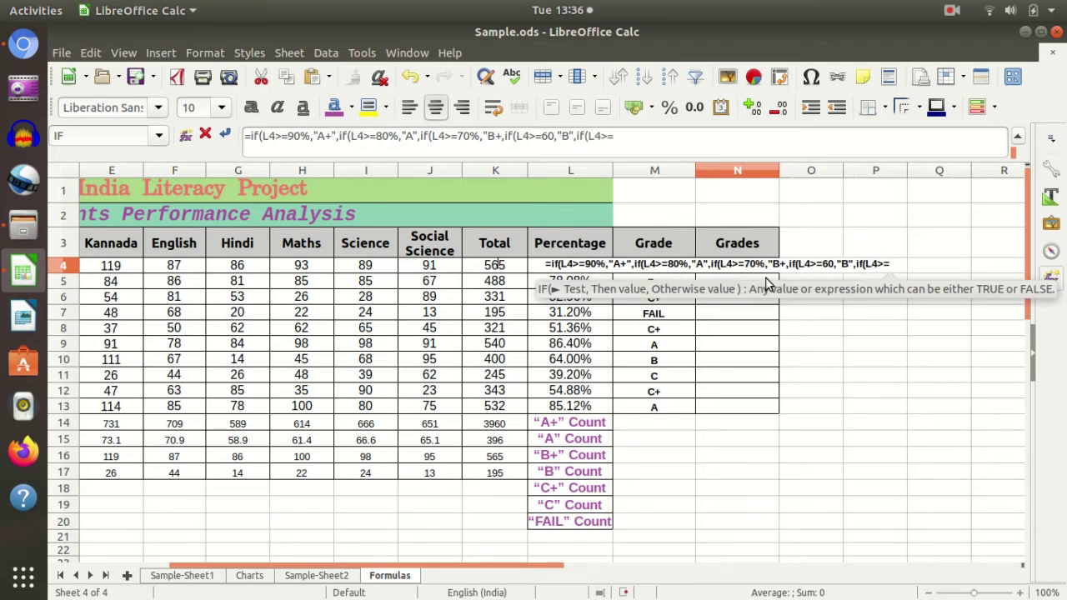
{"action": "type", "text": "50"}
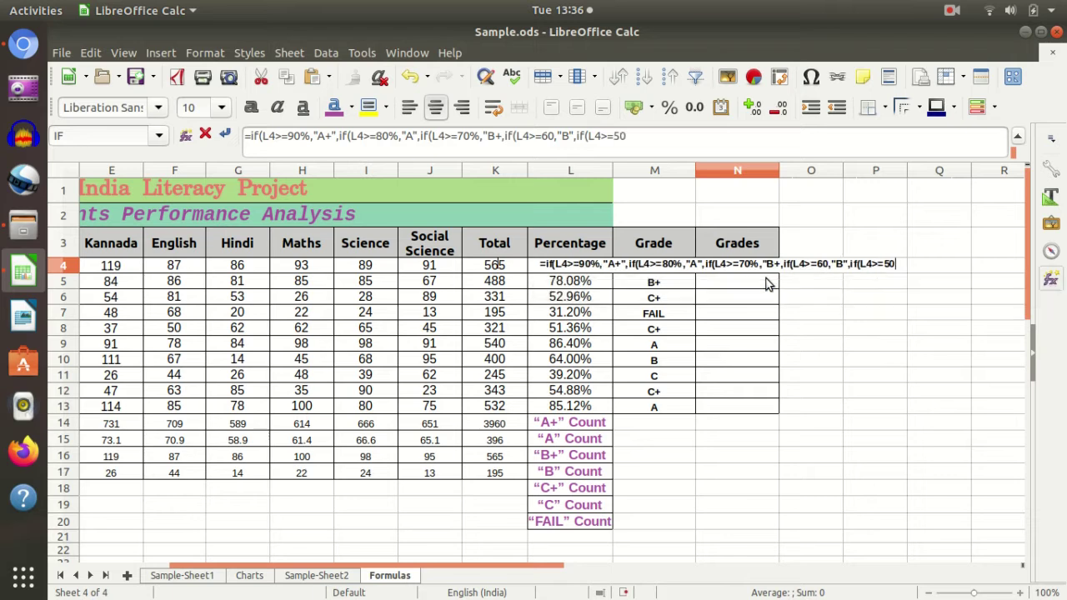
{"action": "type", "text": "%,"}
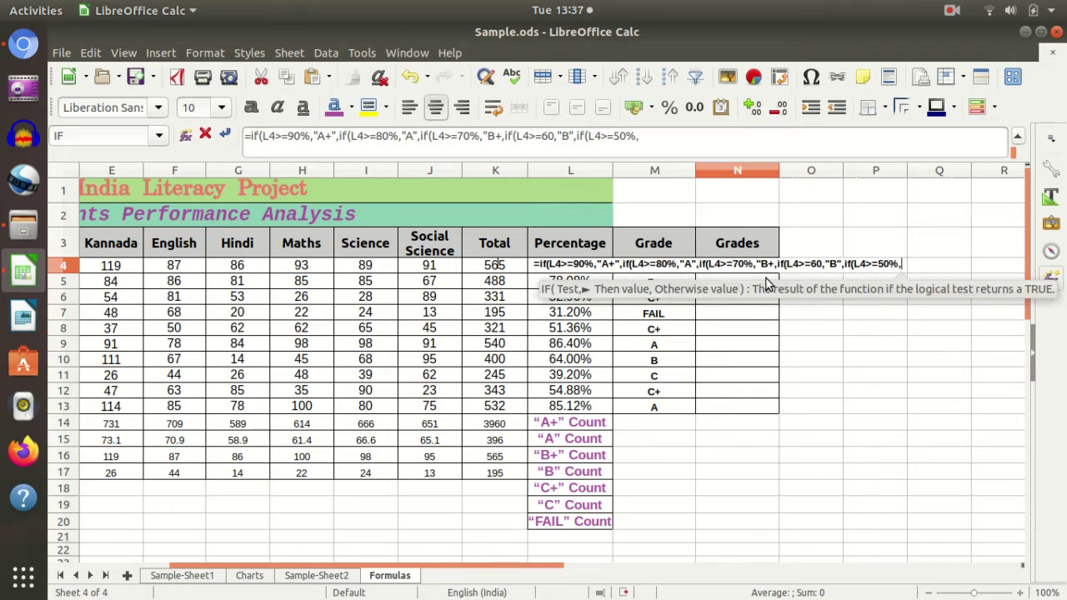
{"action": "type", "text": "\"C+"}
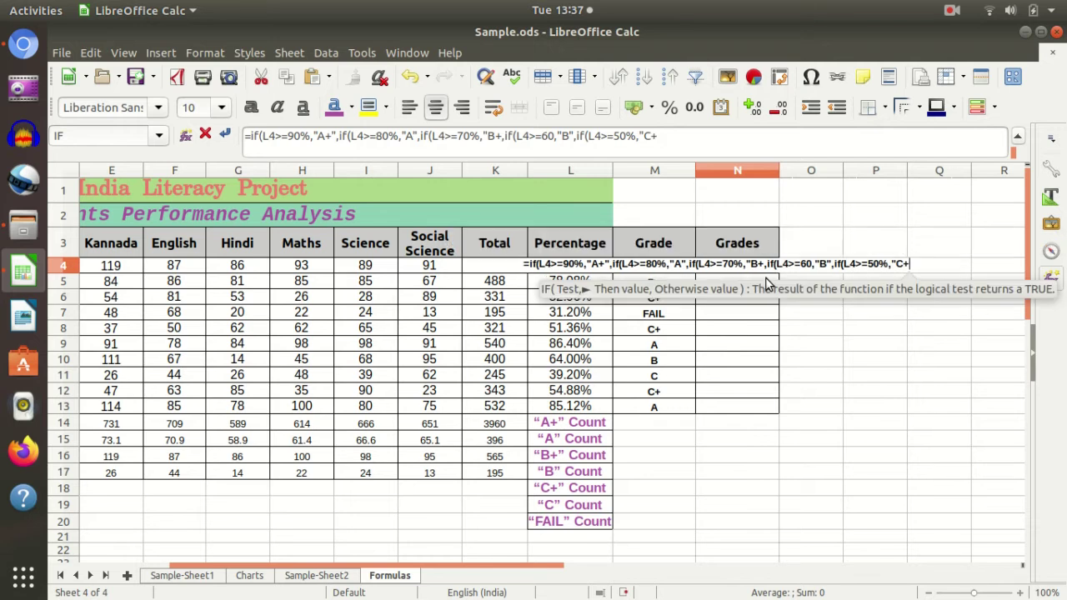
{"action": "type", "text": "\","}
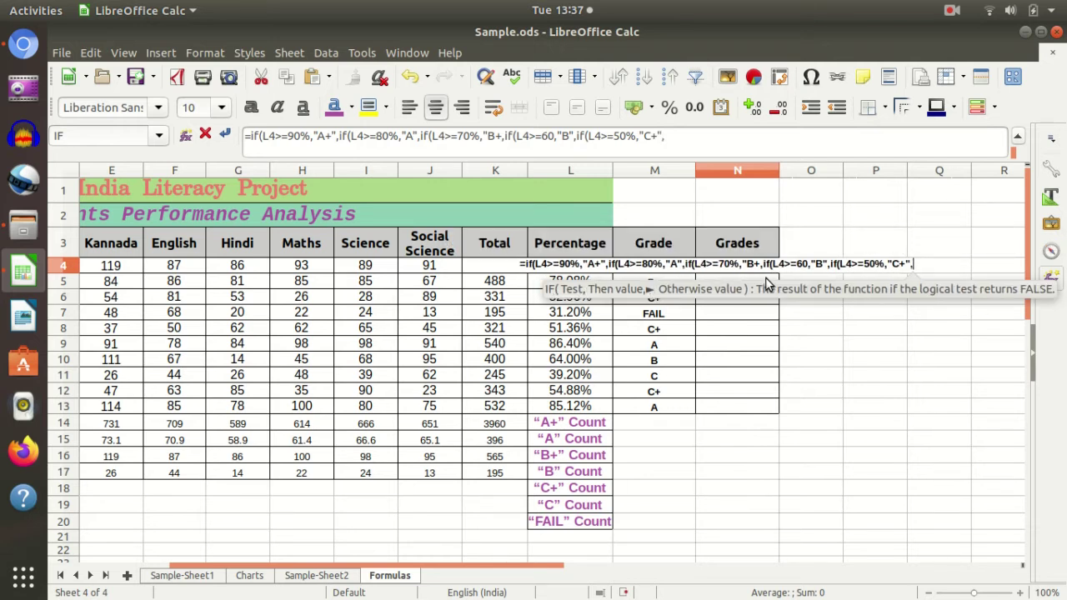
{"action": "type", "text": "if("}
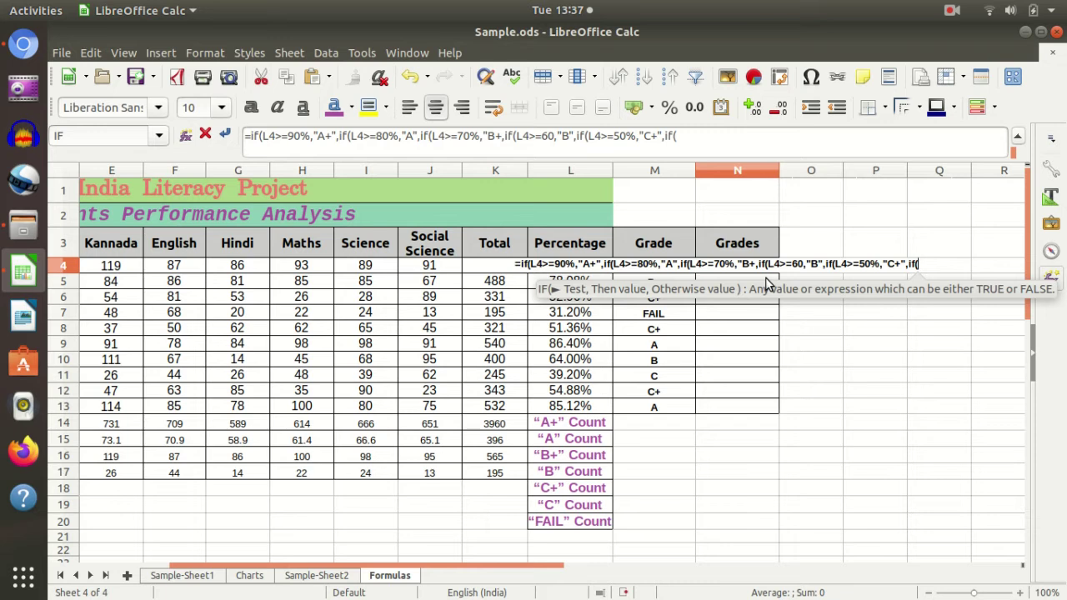
{"action": "type", "text": "L4>"}
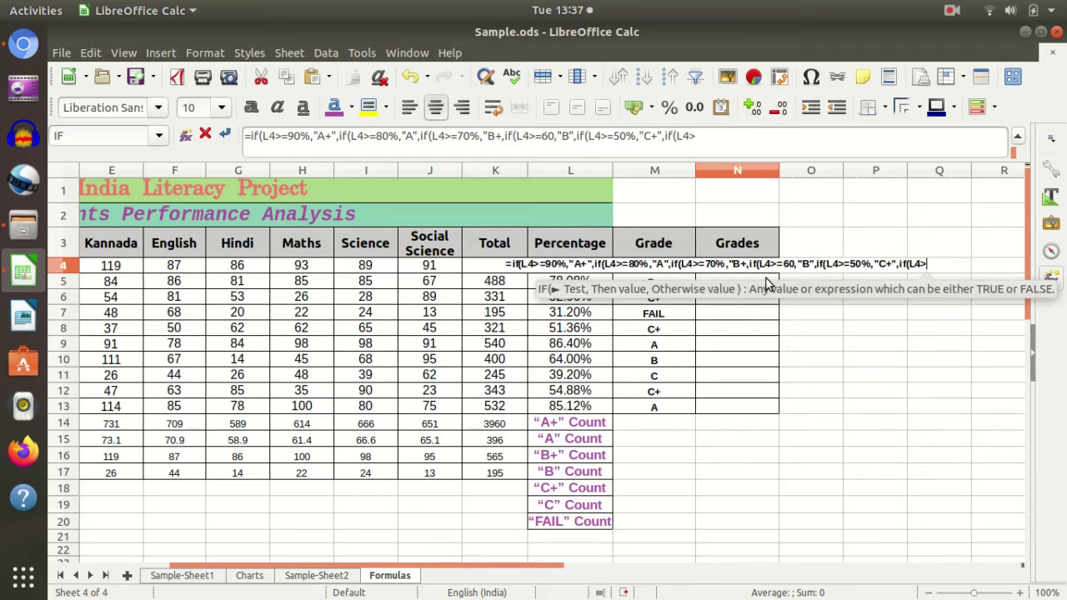
{"action": "type", "text": "="}
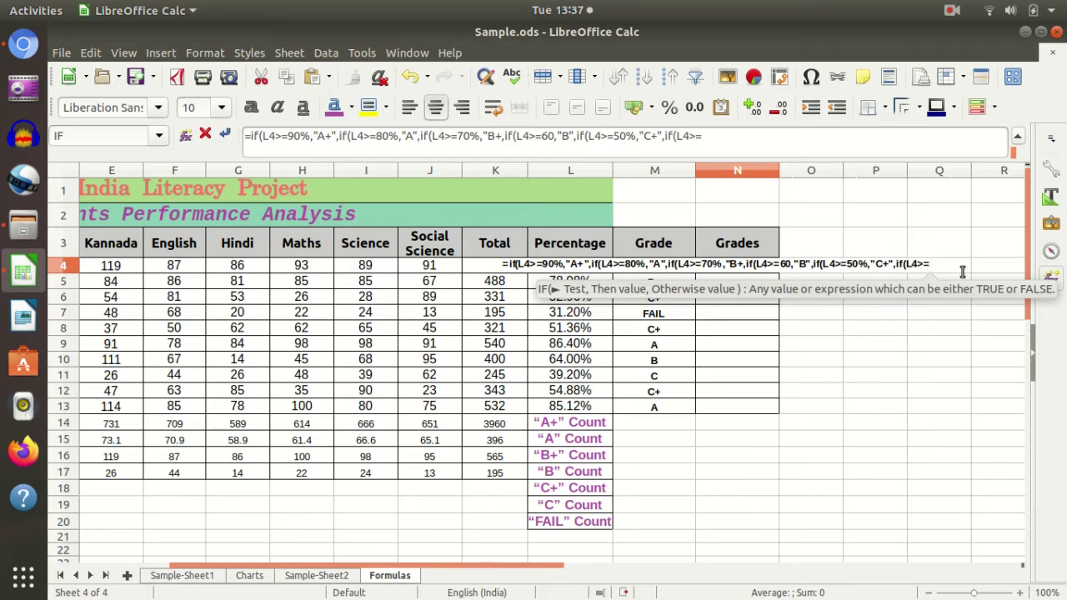
Step: Add the 35% threshold for the C grade to N4's formula
{"action": "type", "text": "35"}
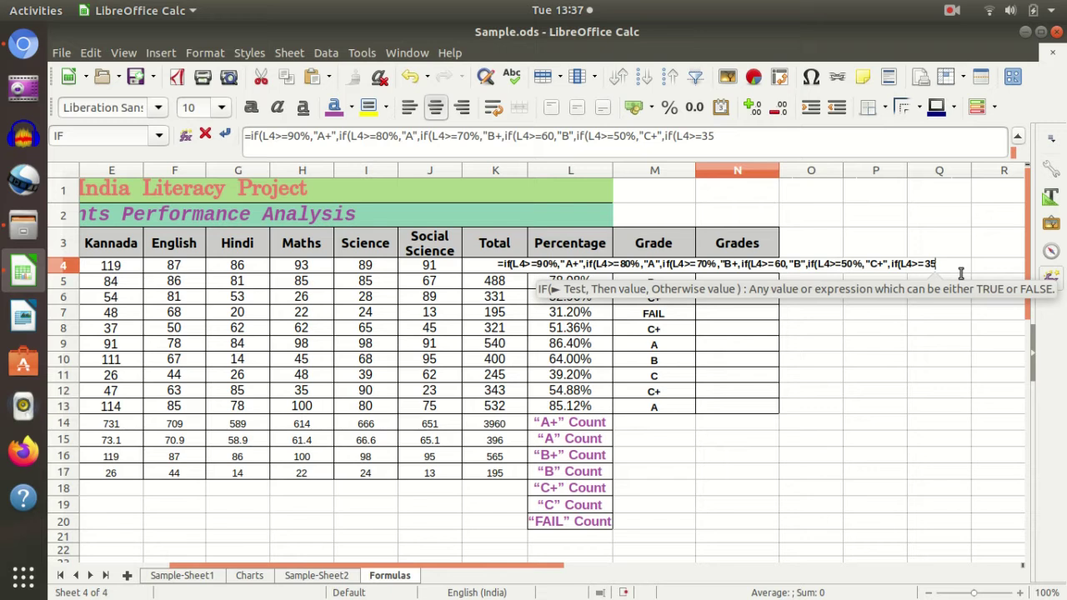
{"action": "type", "text": "%"}
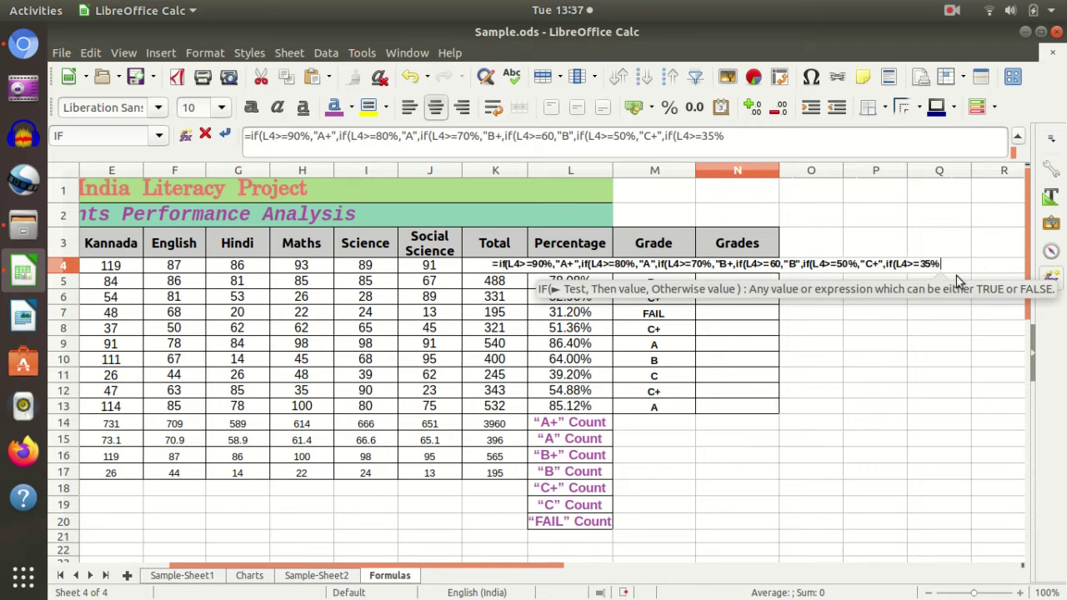
{"action": "left_click_drag", "start_coordinate": [479, 570], "coordinate": [359, 570]}
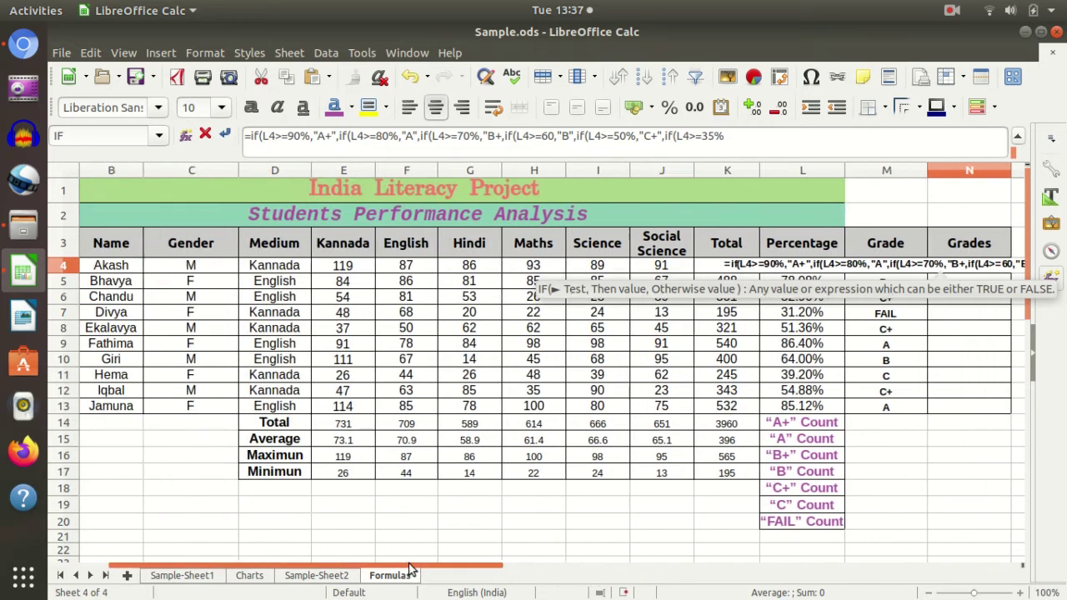
{"action": "scroll", "coordinate": [354, 523], "scroll_direction": "down", "scroll_amount": 4}
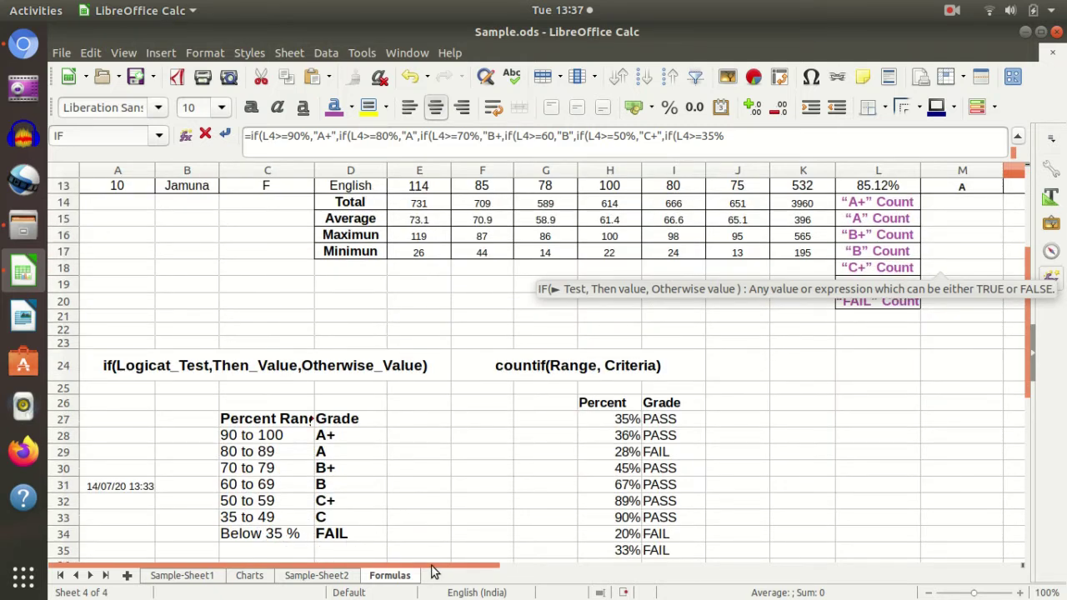
{"action": "left_click_drag", "start_coordinate": [434, 567], "coordinate": [648, 564]}
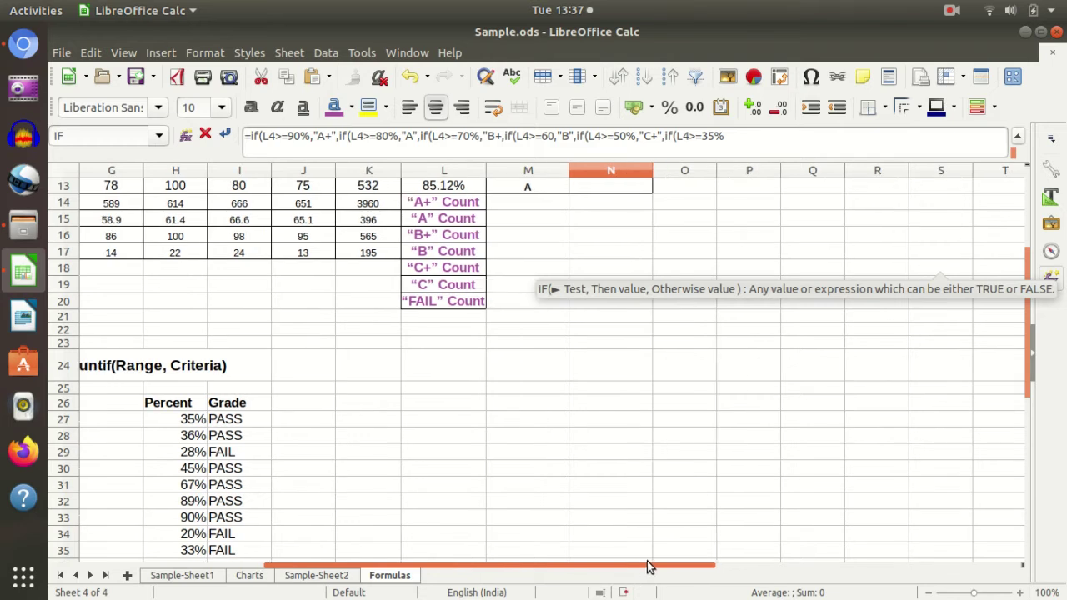
{"action": "scroll", "coordinate": [559, 416], "scroll_direction": "up", "scroll_amount": 3}
{"action": "scroll", "coordinate": [559, 409], "scroll_direction": "up", "scroll_amount": 1}
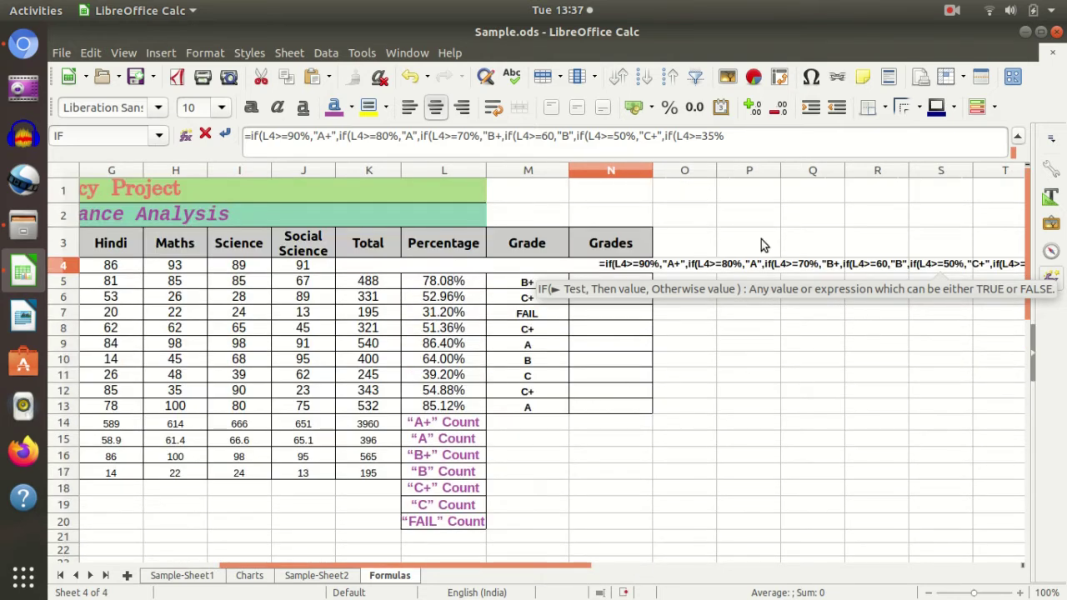
Step: Append the "C" and "FAIL" results and closing parentheses, then submit the formula
{"action": "left_click", "coordinate": [742, 137]}
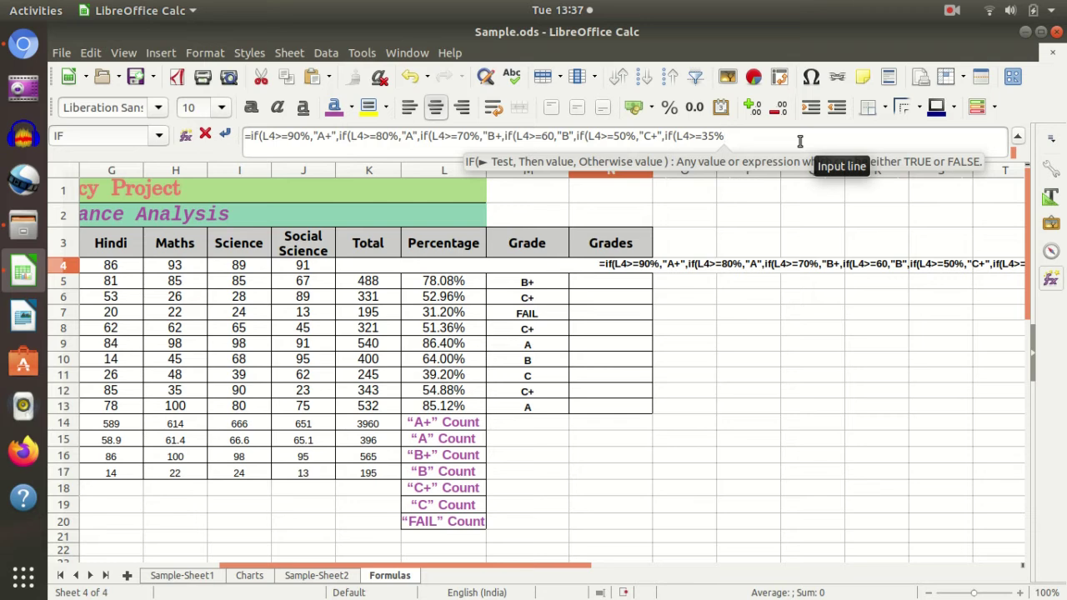
{"action": "type", "text": ",\"C\""}
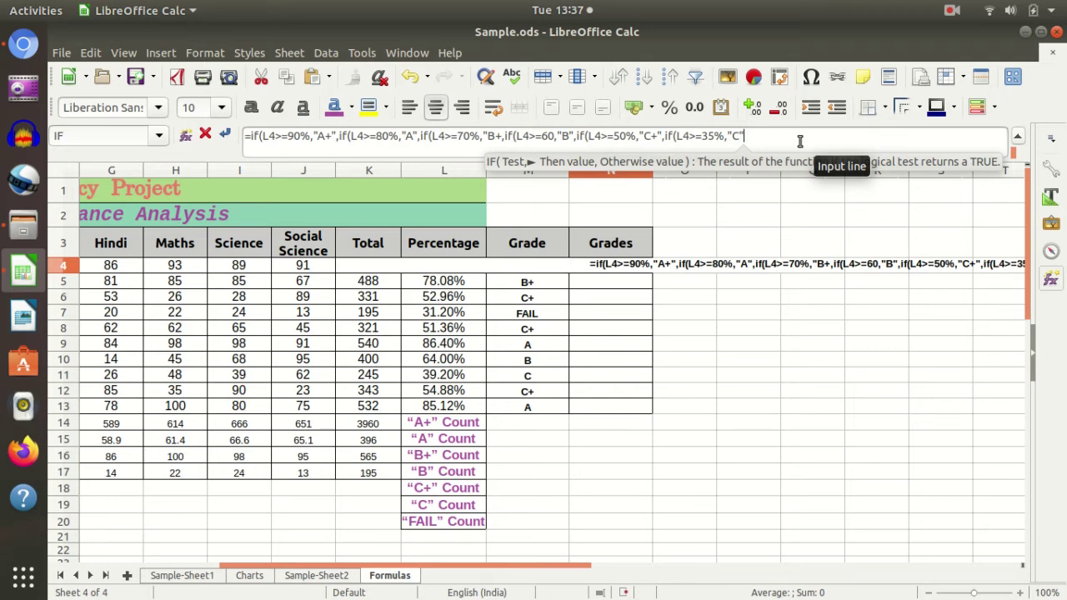
{"action": "type", "text": ","}
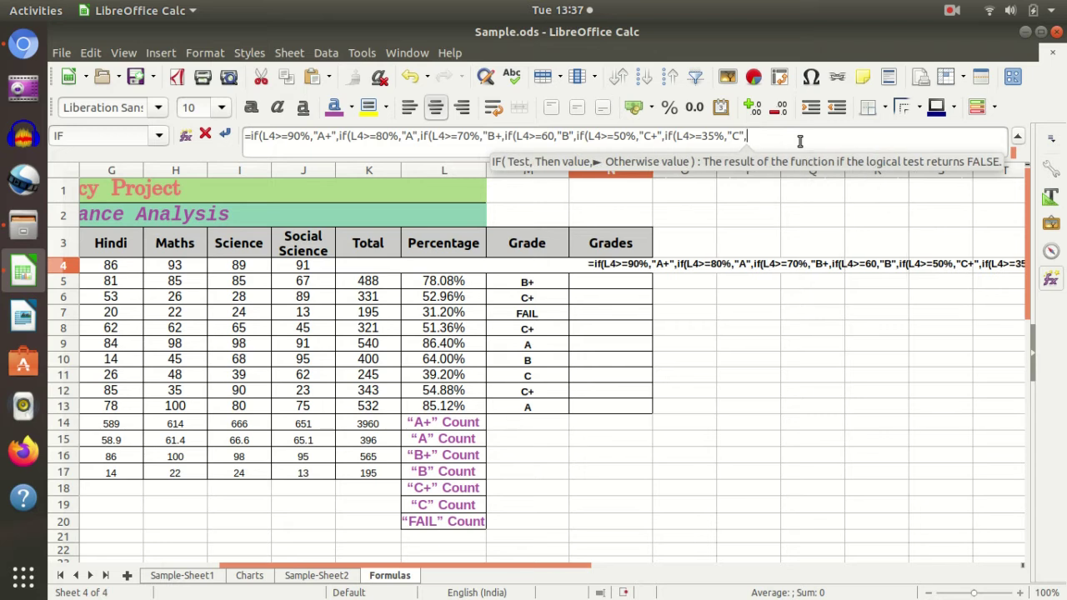
{"action": "type", "text": "\"FAI"}
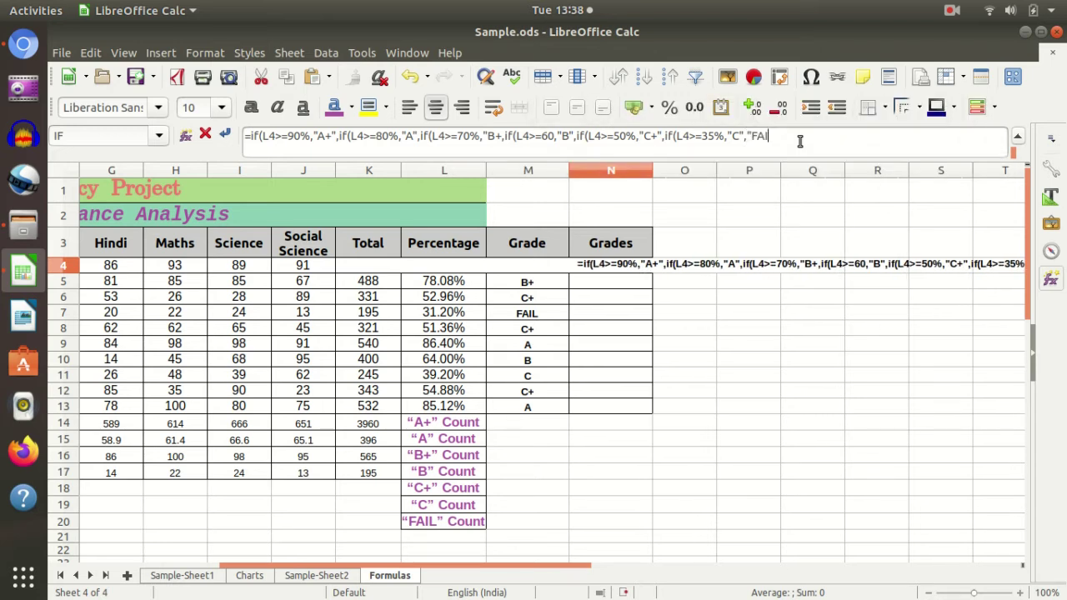
{"action": "type", "text": "L"}
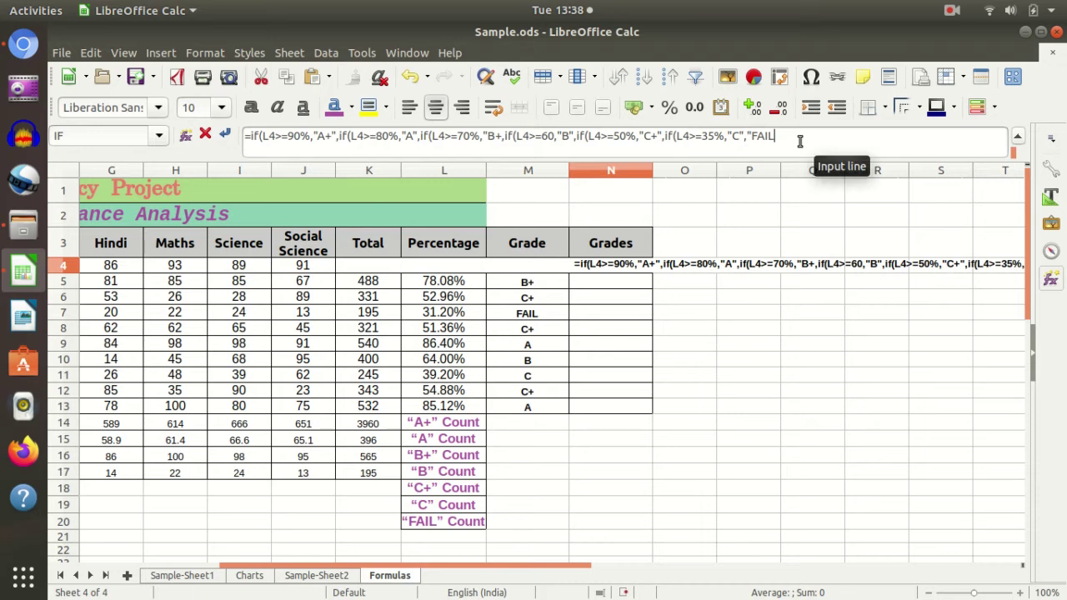
{"action": "type", "text": "\""}
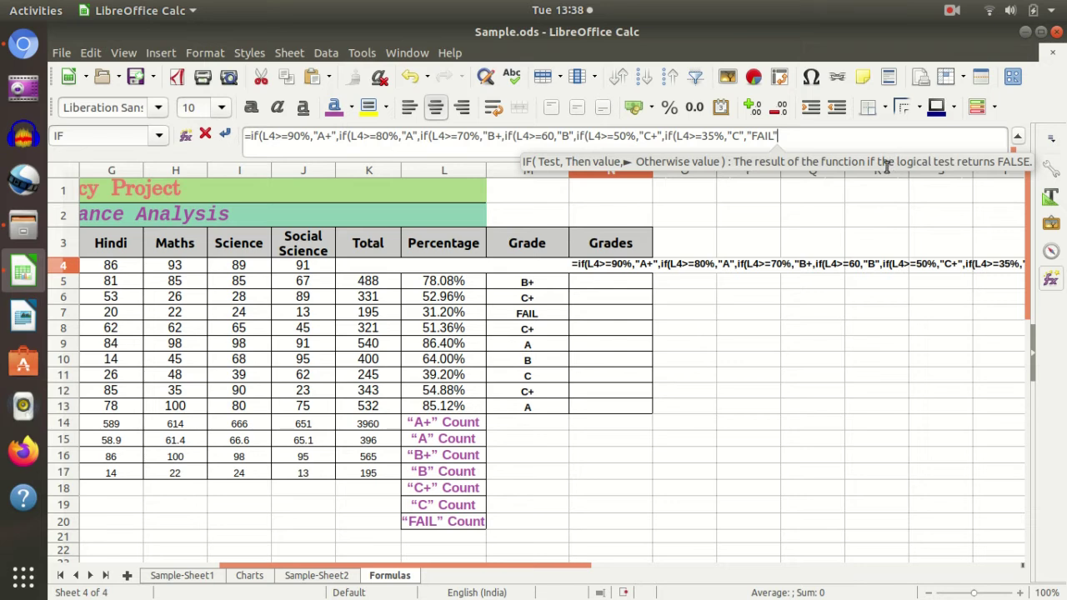
{"action": "type", "text": ")"}
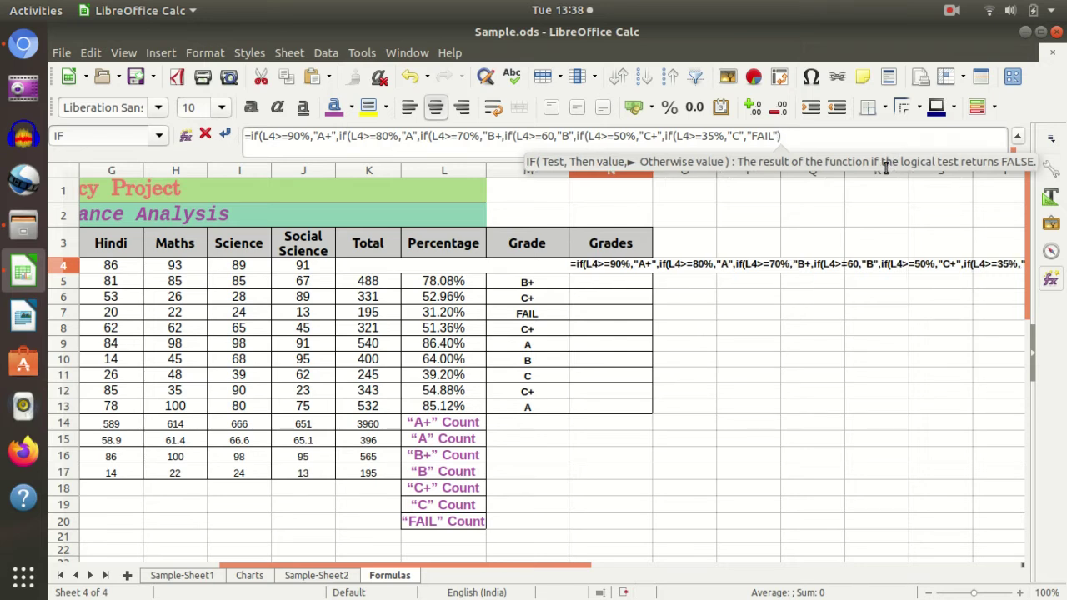
{"action": "type", "text": ")"}
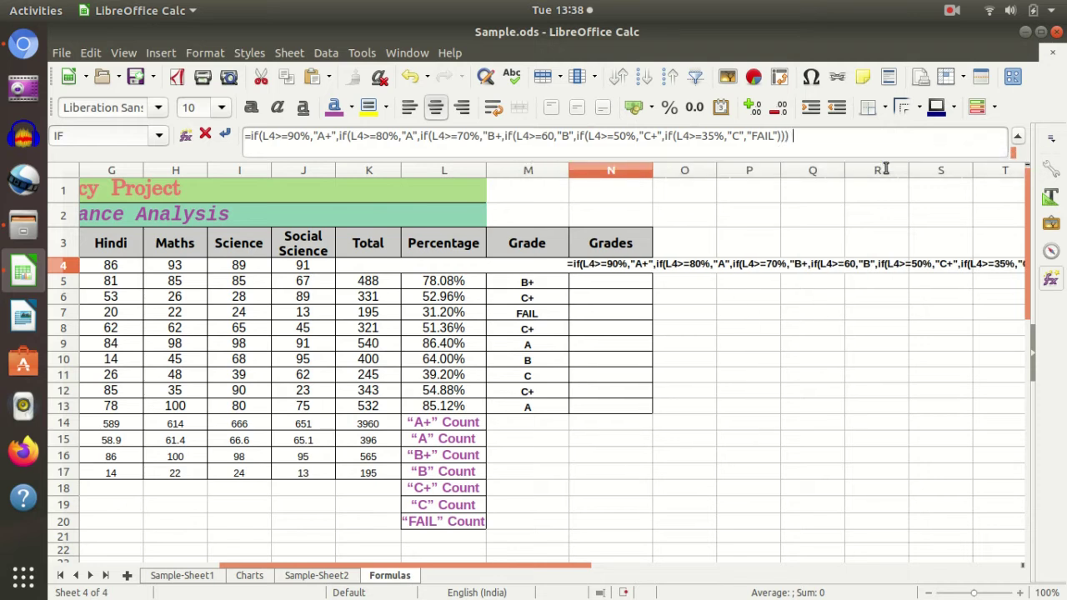
{"action": "type", "text": "))))"}
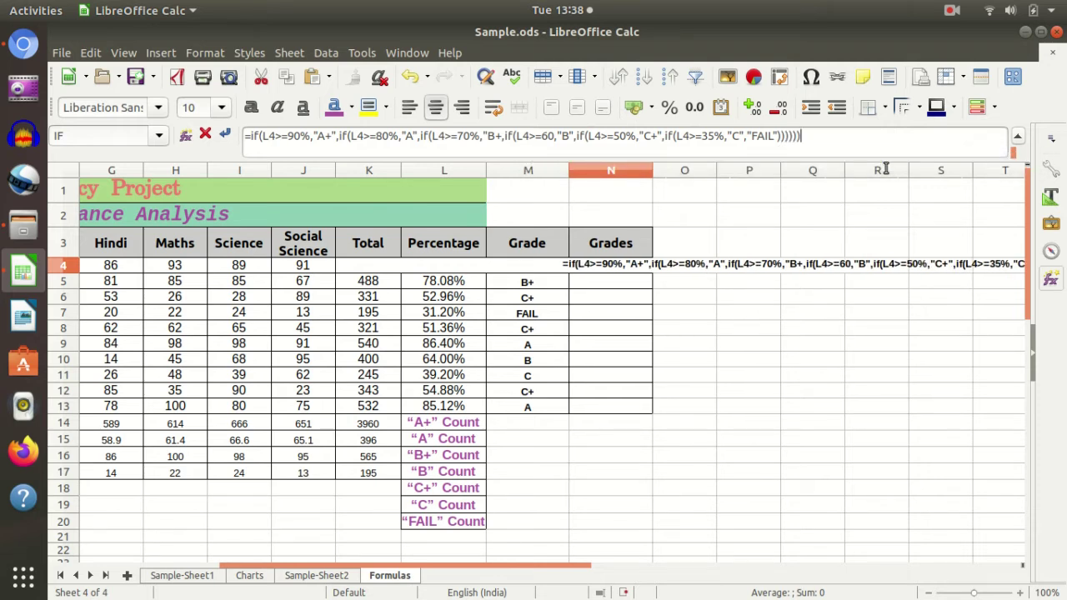
{"action": "key", "text": "Return"}
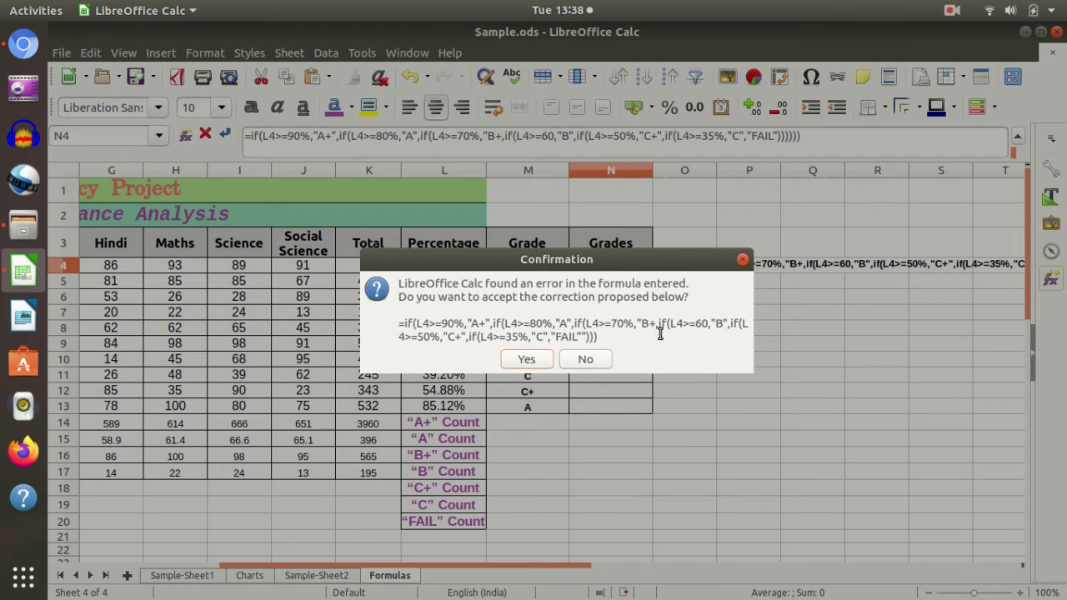
Step: Reject the correction and add the missing quote after B+ in N4's formula
{"action": "key", "text": "Escape"}
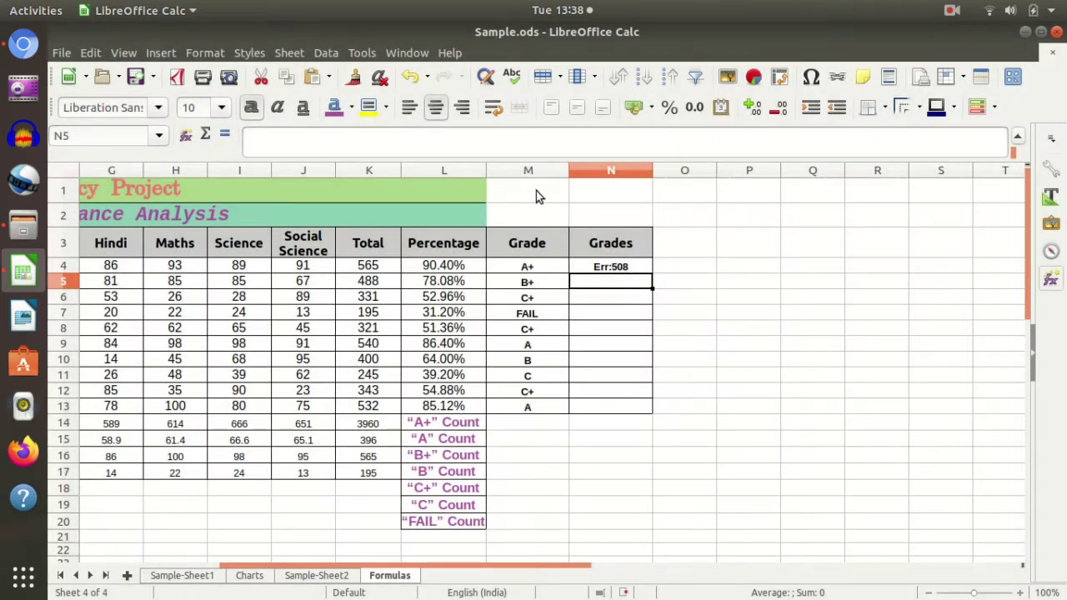
{"action": "left_click", "coordinate": [542, 135]}
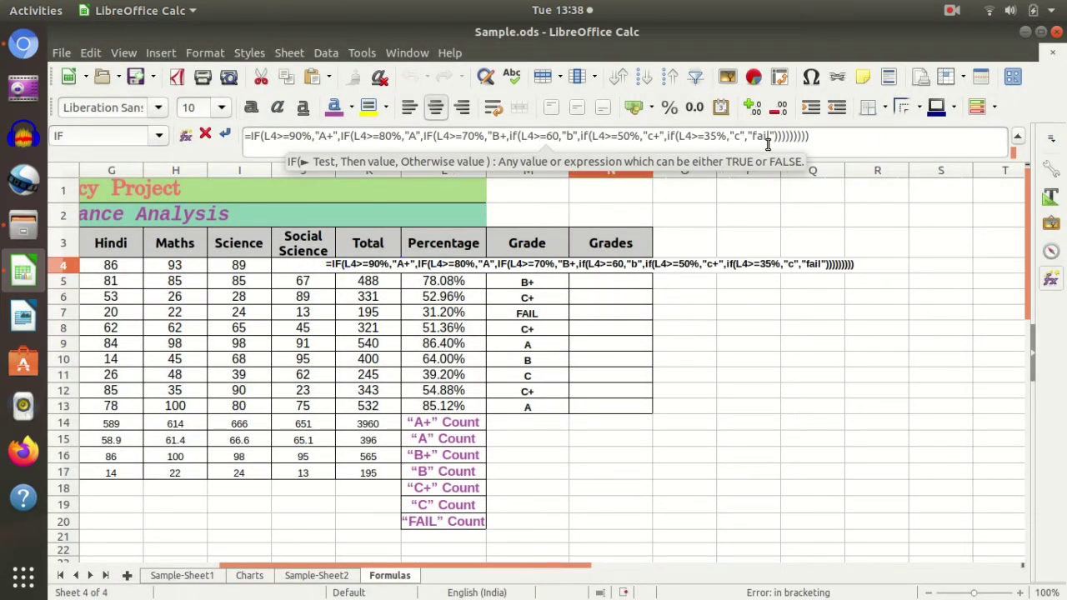
{"action": "key", "text": "Right"}
{"action": "key", "text": "Right"}
{"action": "key", "text": "Right"}
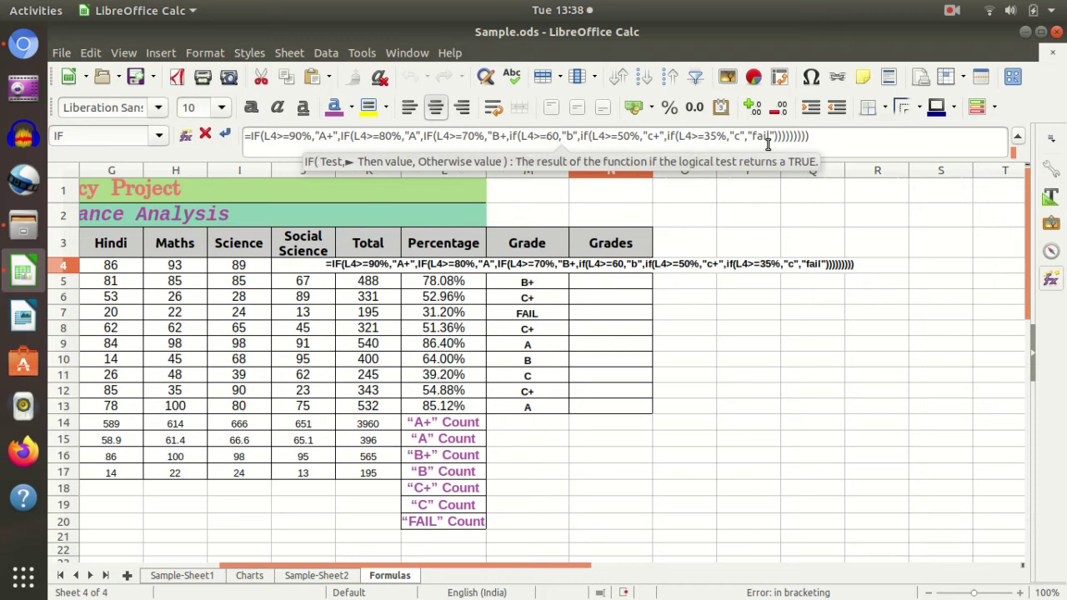
{"action": "key", "text": "Left"}
{"action": "key", "text": "Left"}
{"action": "key", "text": "Left"}
{"action": "key", "text": "Left"}
{"action": "key", "text": "Left"}
{"action": "key", "text": "Left"}
{"action": "key", "text": "Left"}
{"action": "key", "text": "Left"}
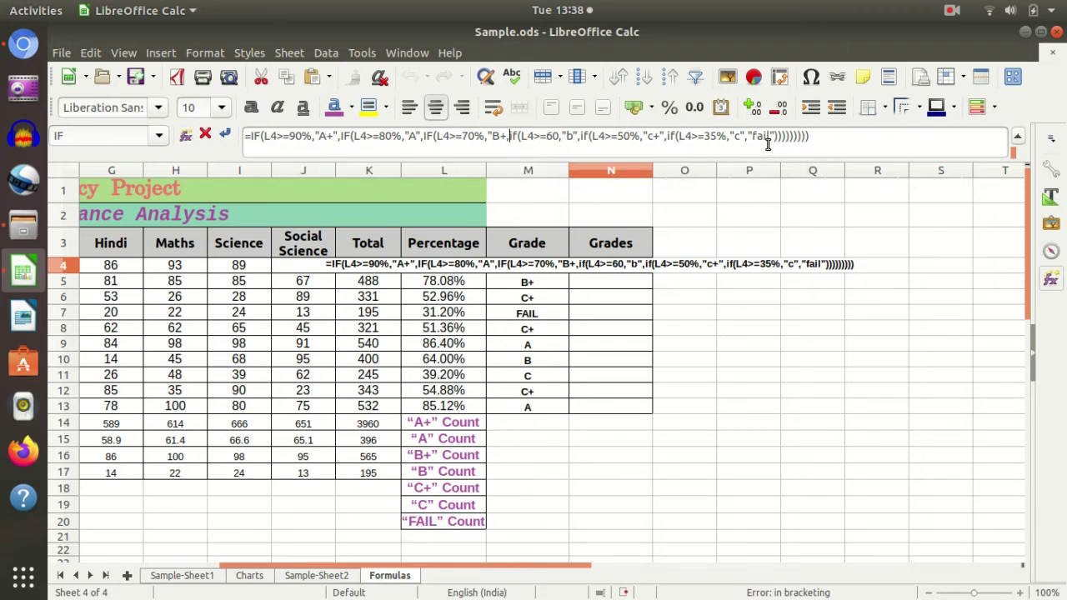
{"action": "type", "text": "\""}
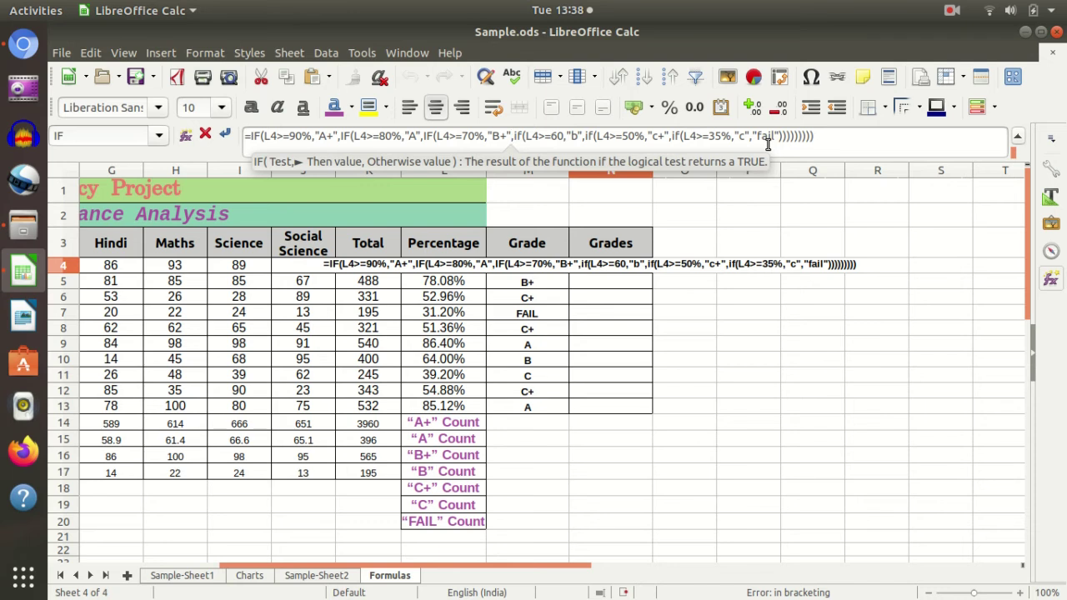
{"action": "key", "text": "Return"}
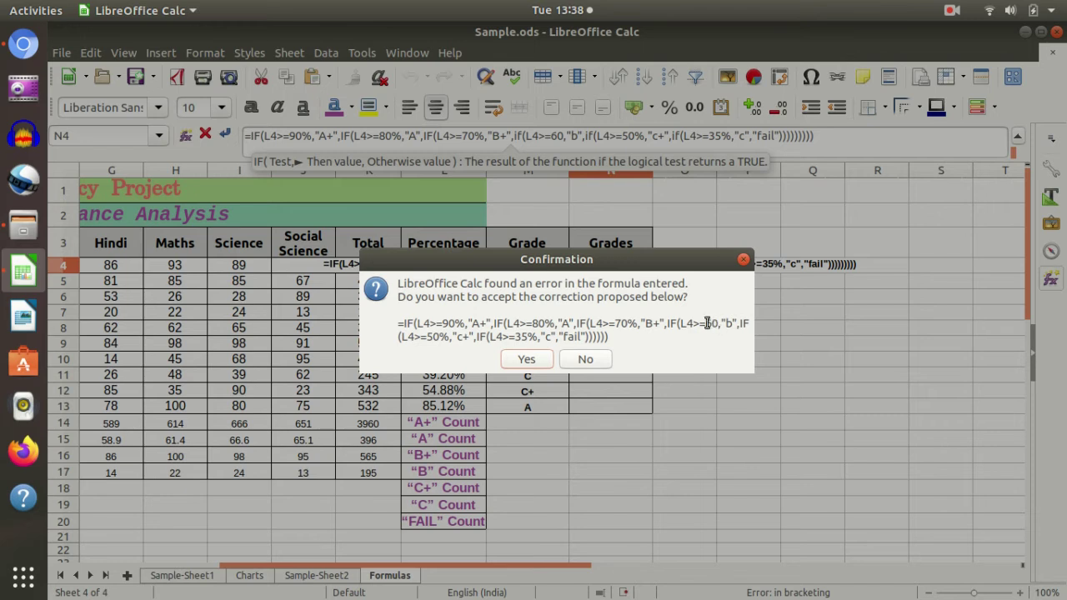
Step: Add % after 60 in the formula and accept the proposed correction
{"action": "key", "text": "Escape"}
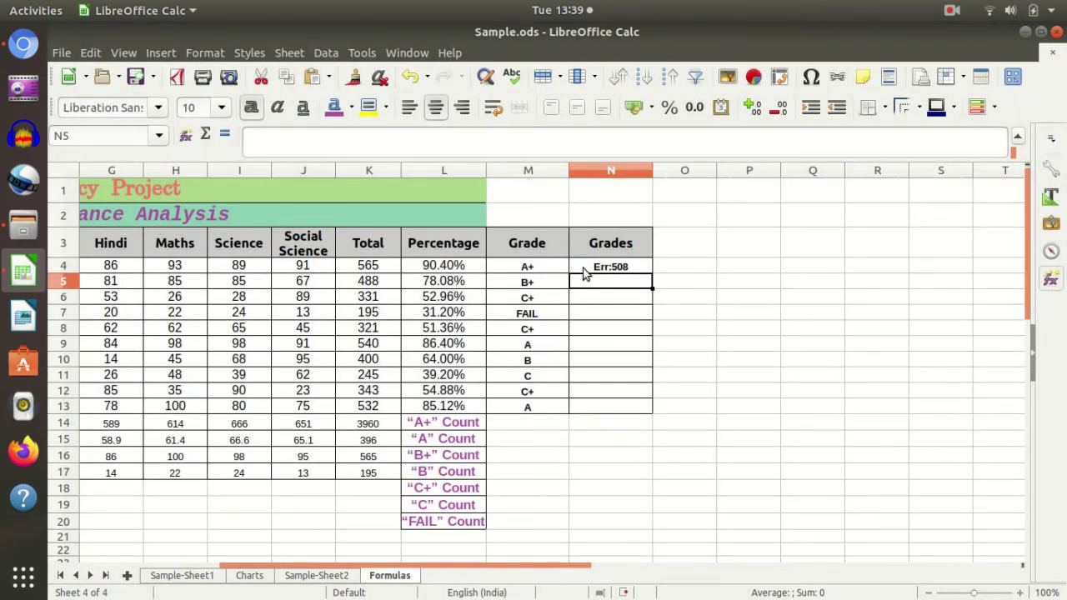
{"action": "left_click", "coordinate": [588, 269]}
{"action": "left_click", "coordinate": [562, 135]}
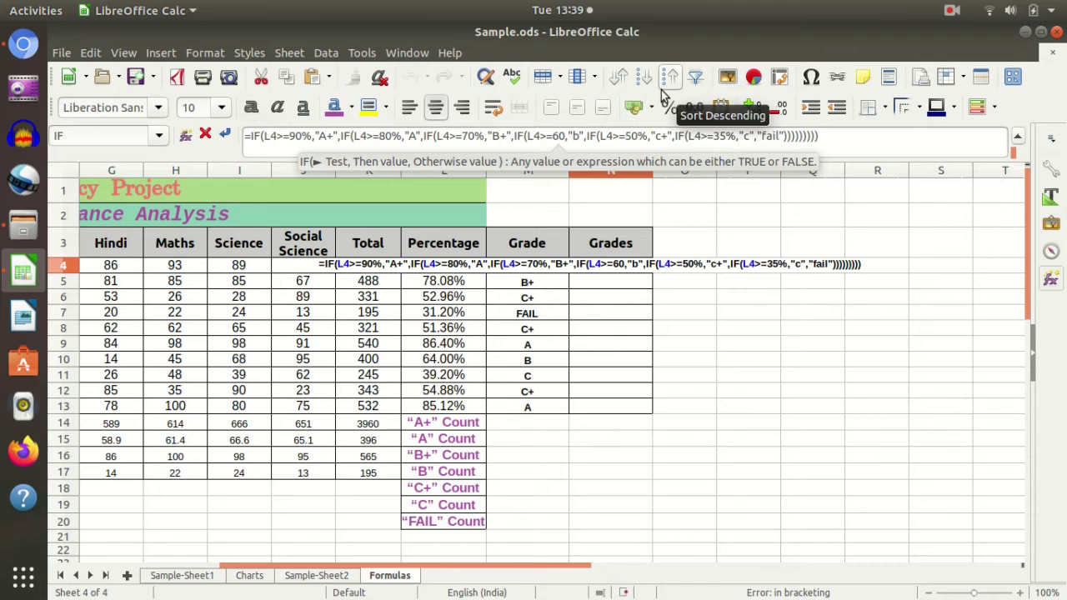
{"action": "key", "text": "Right"}
{"action": "type", "text": "%"}
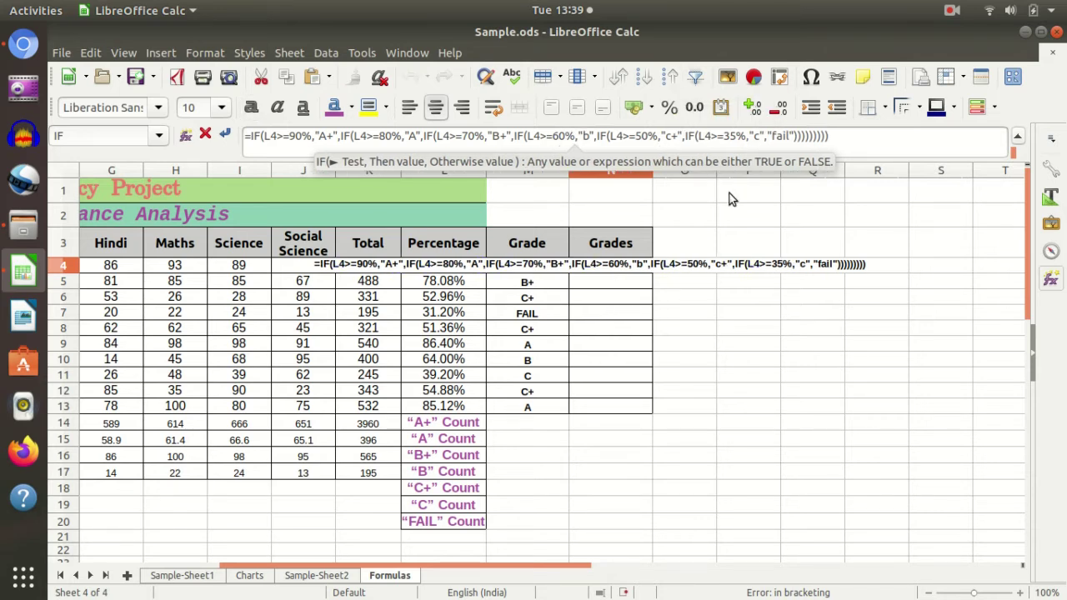
{"action": "key", "text": "Return"}
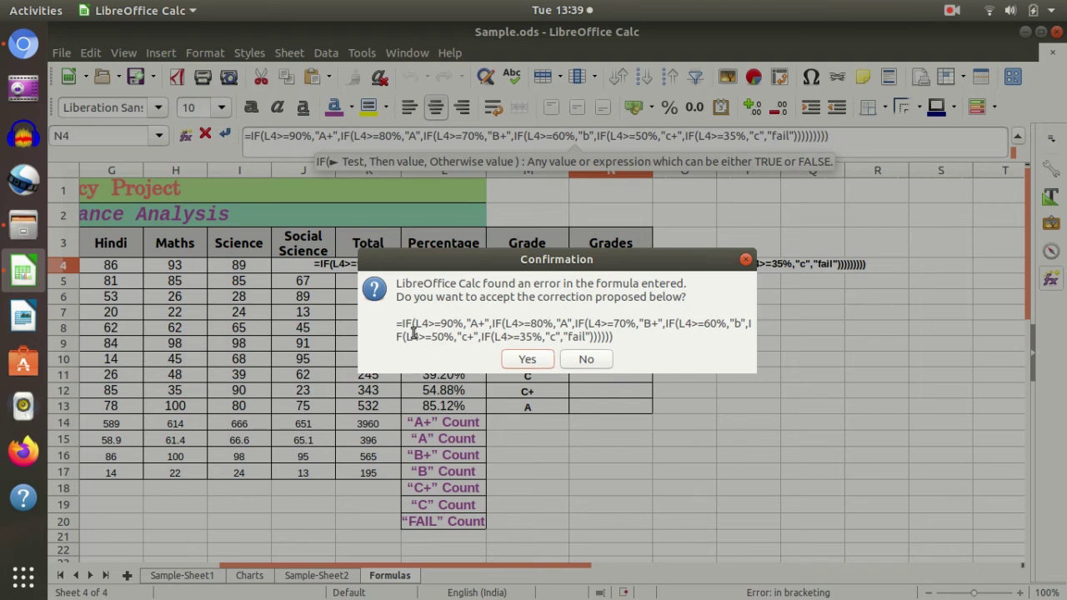
{"action": "left_click", "coordinate": [536, 368]}
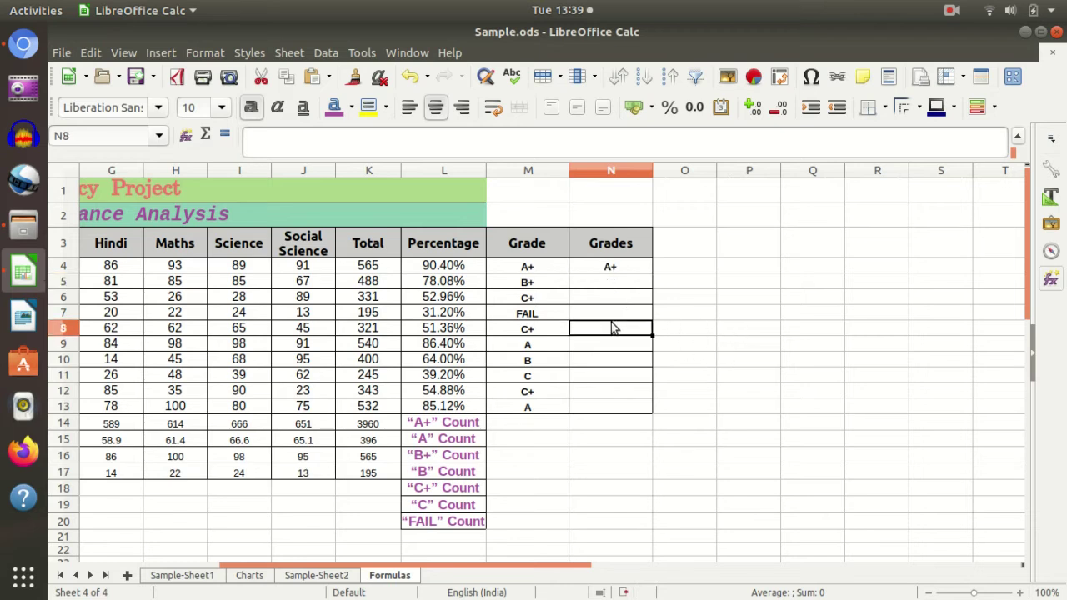
Step: Select N4 and review its nested grade formula in the formula bar
{"action": "left_click", "coordinate": [600, 266]}
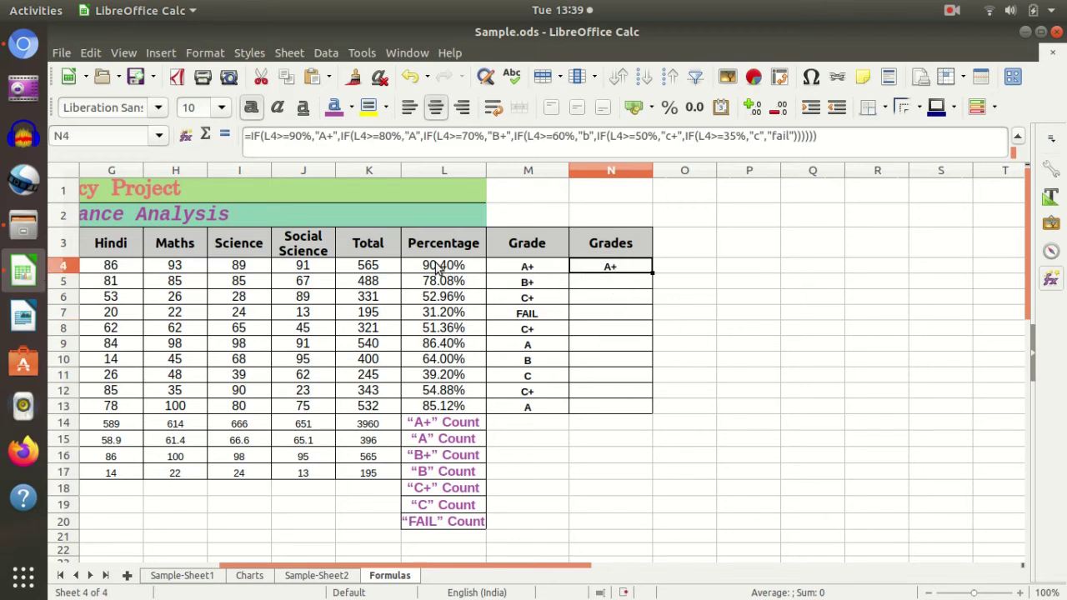
{"action": "scroll", "coordinate": [362, 450], "scroll_direction": "down", "scroll_amount": 1}
{"action": "scroll", "coordinate": [350, 508], "scroll_direction": "down", "scroll_amount": 1}
{"action": "left_click_drag", "start_coordinate": [332, 566], "coordinate": [186, 568]}
{"action": "left_click", "coordinate": [247, 559]}
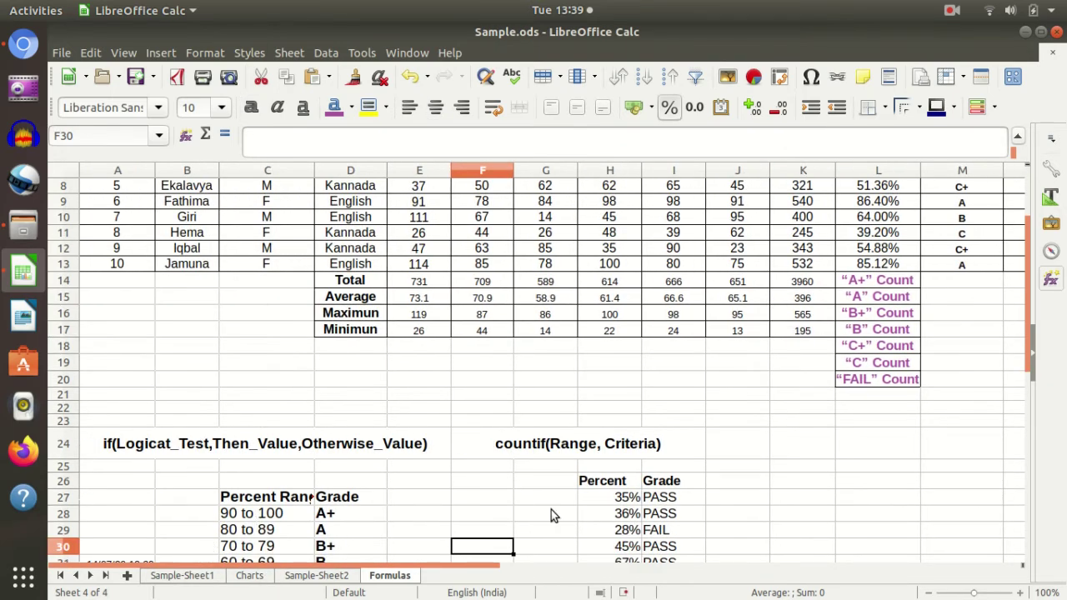
{"action": "left_click_drag", "start_coordinate": [418, 569], "coordinate": [566, 567]}
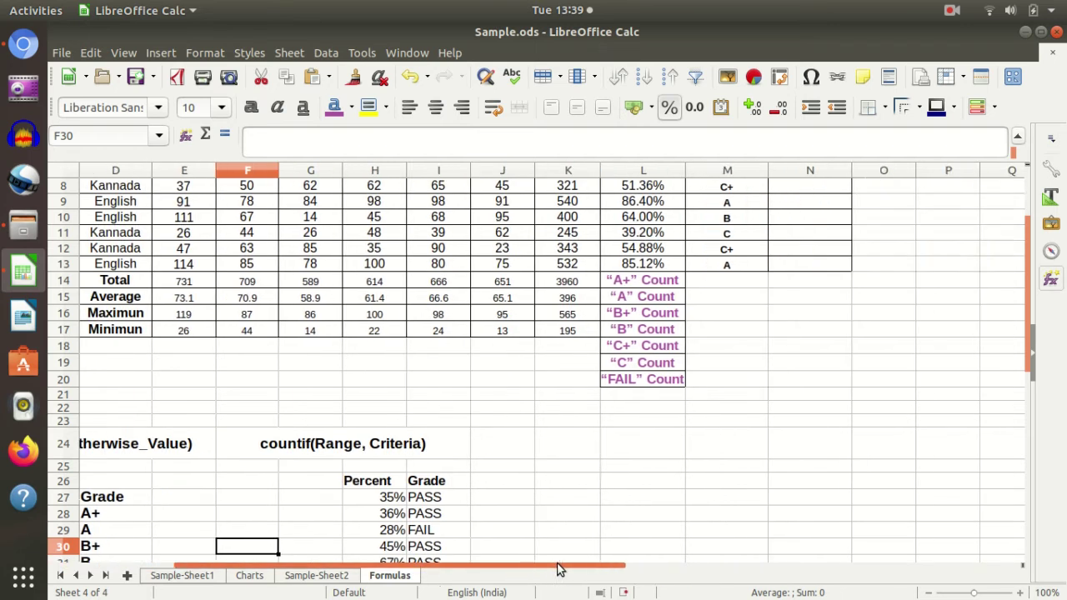
{"action": "scroll", "coordinate": [699, 364], "scroll_direction": "up", "scroll_amount": 3}
Step: Fill N4's grade formula down to N13 and check the copy in N6
{"action": "left_click", "coordinate": [673, 275]}
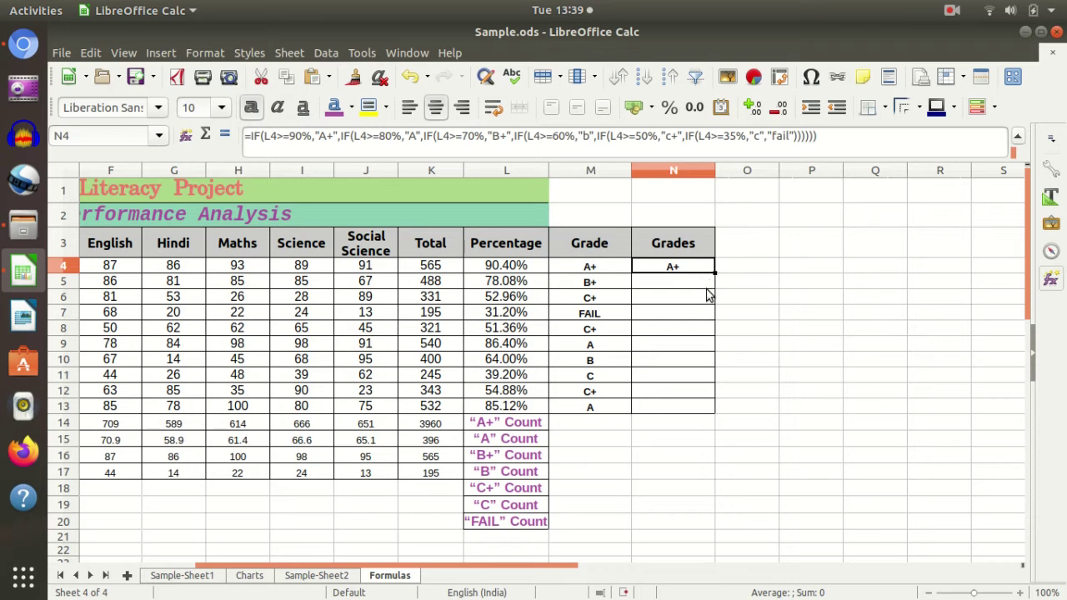
{"action": "left_click", "coordinate": [682, 312]}
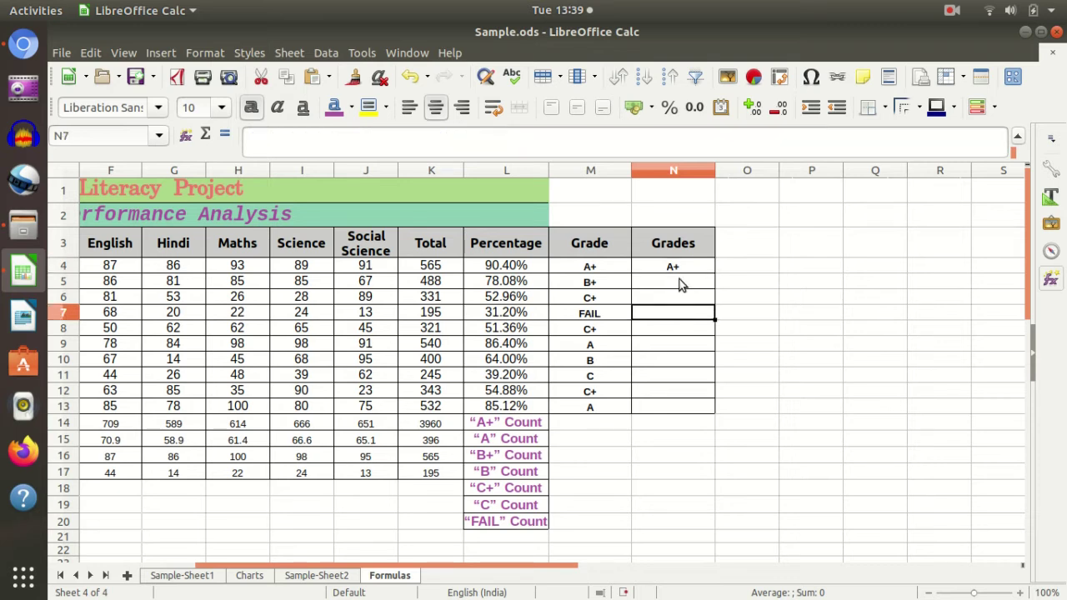
{"action": "left_click", "coordinate": [686, 269]}
{"action": "left_click_drag", "start_coordinate": [714, 273], "coordinate": [714, 413]}
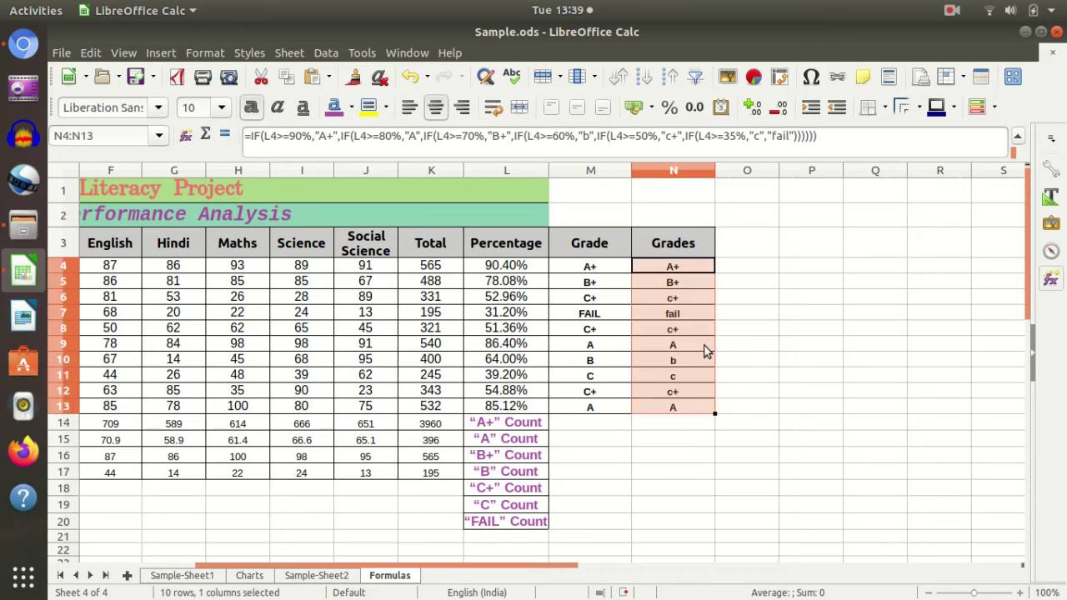
{"action": "left_click", "coordinate": [677, 300]}
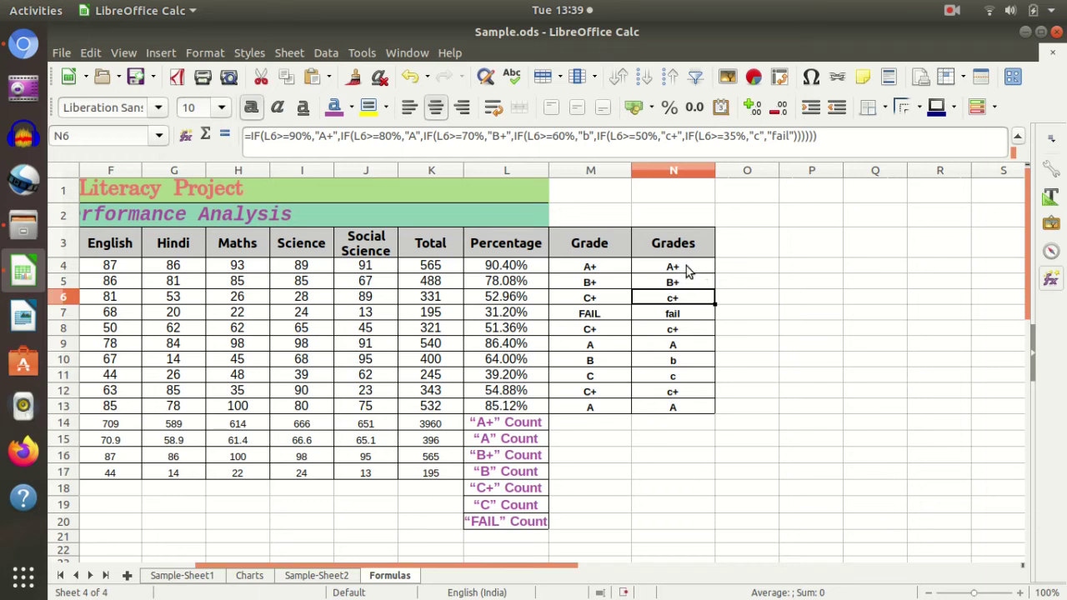
{"action": "left_click", "coordinate": [742, 410]}
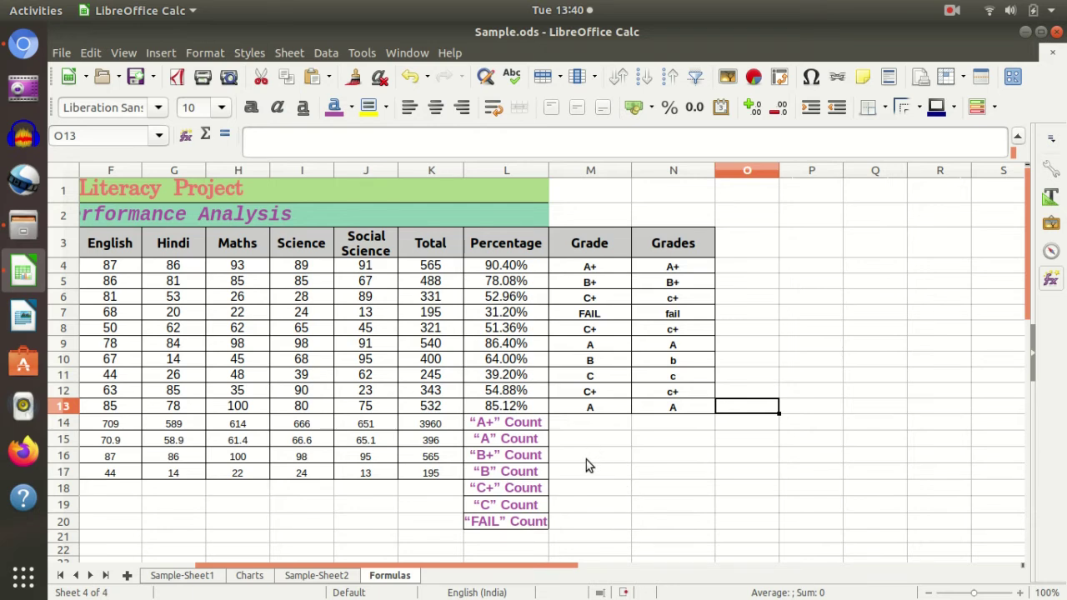
{"action": "left_click", "coordinate": [647, 463]}
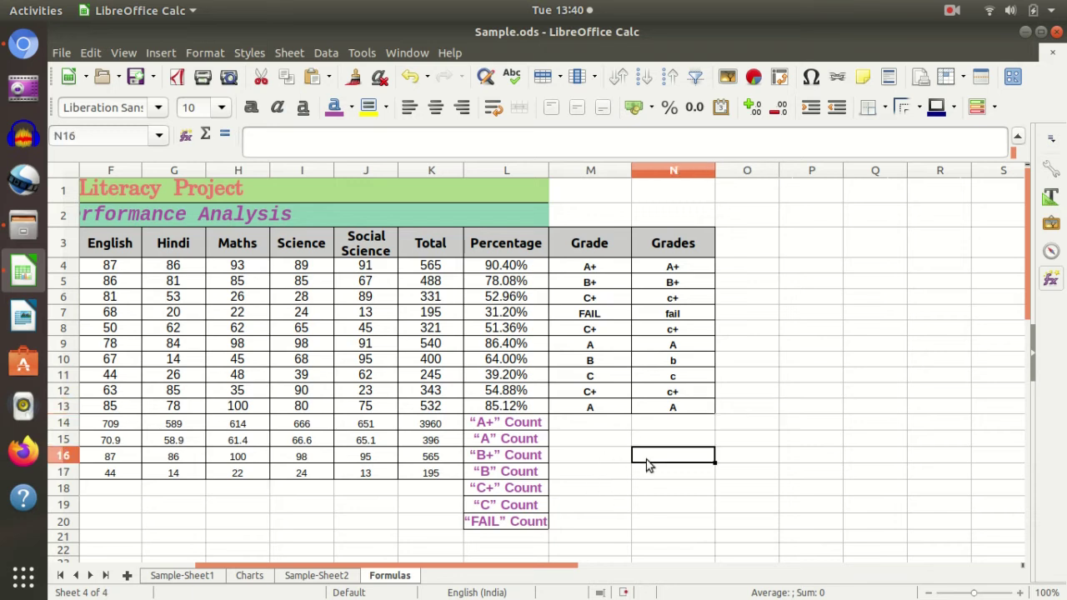
{"action": "left_click", "coordinate": [672, 380]}
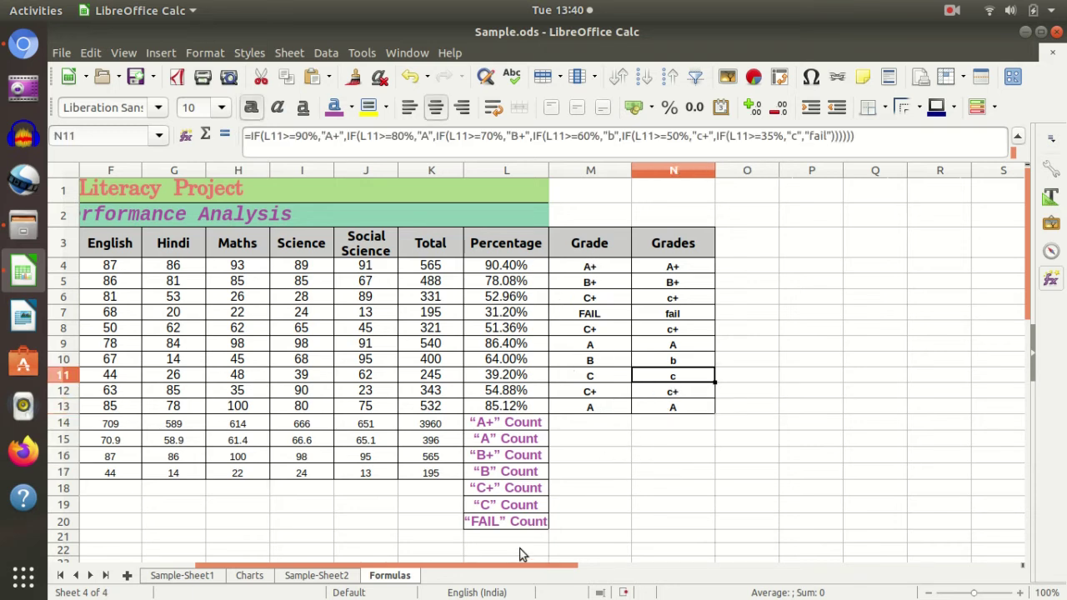
{"action": "scroll", "coordinate": [525, 559], "scroll_direction": "left", "scroll_amount": 5}
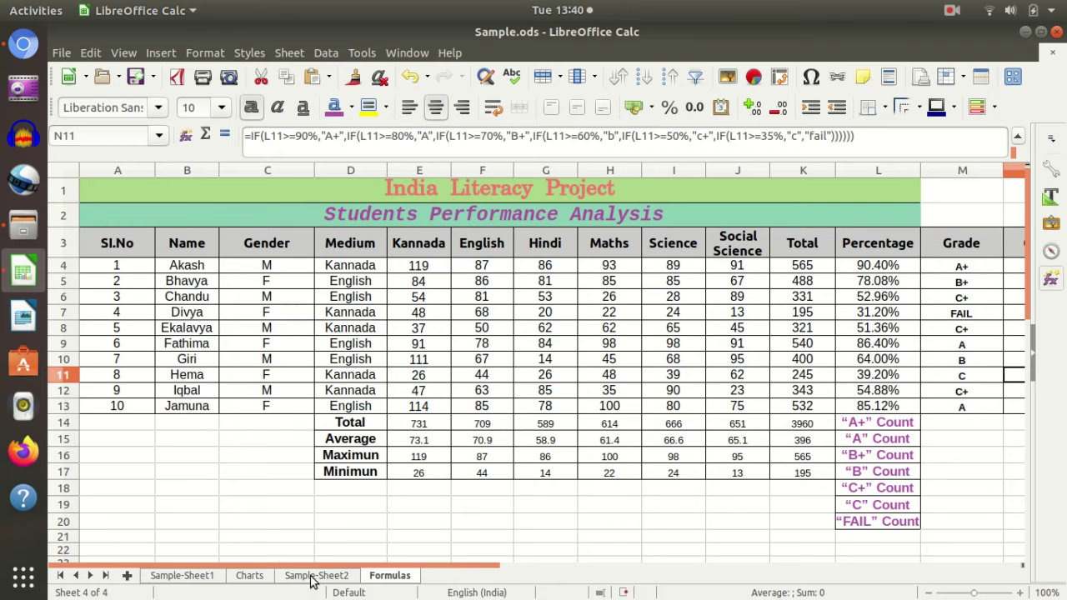
{"action": "left_click_drag", "start_coordinate": [343, 567], "coordinate": [488, 568]}
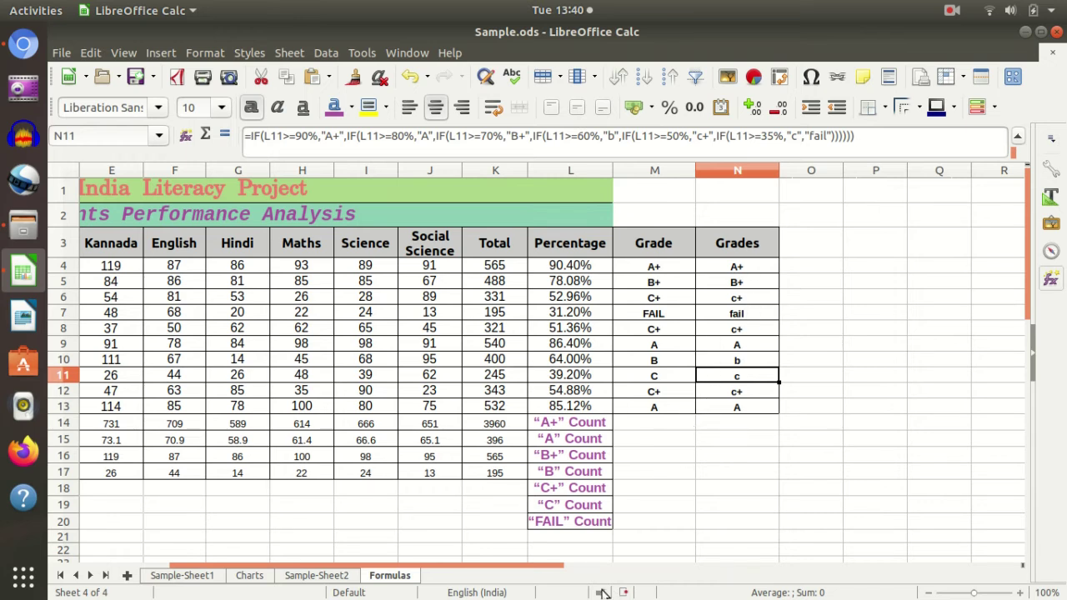
{"action": "left_click_drag", "start_coordinate": [548, 565], "coordinate": [427, 567]}
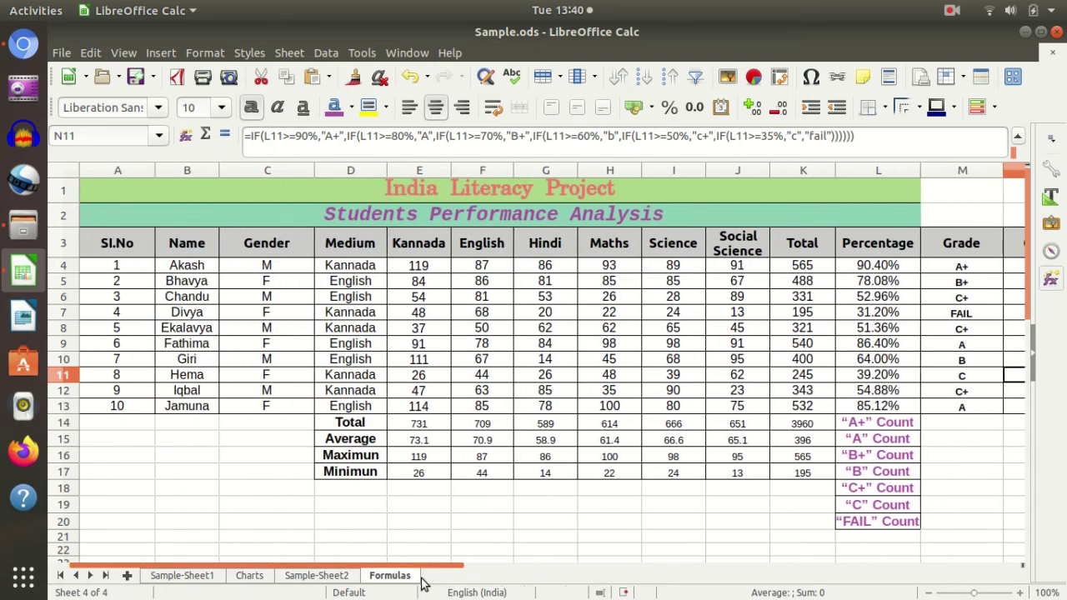
{"action": "scroll", "coordinate": [431, 481], "scroll_direction": "down", "scroll_amount": 4}
{"action": "scroll", "coordinate": [505, 390], "scroll_direction": "down", "scroll_amount": 2}
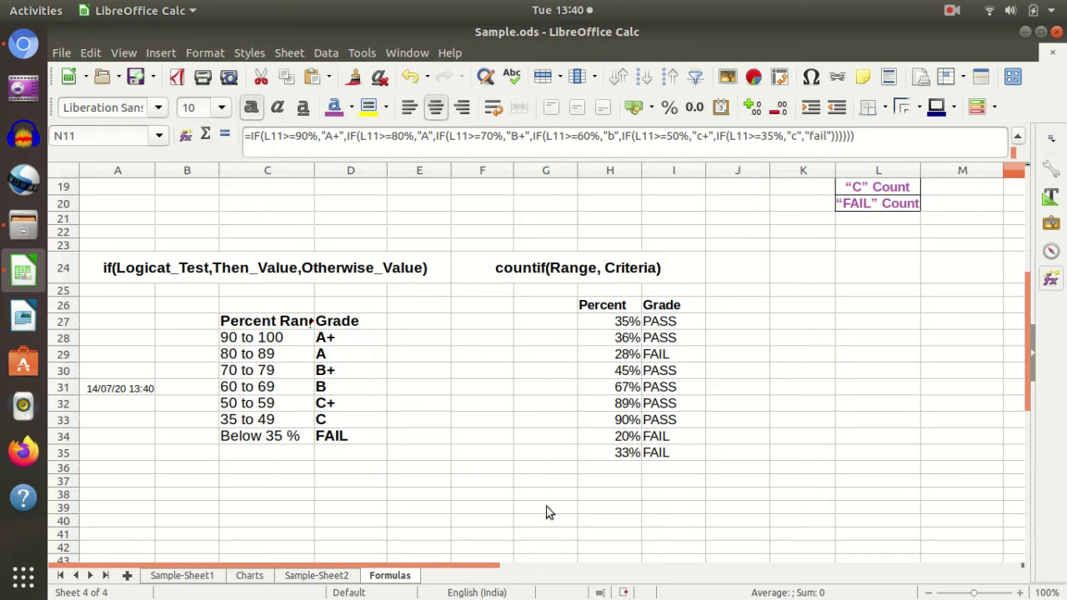
{"action": "left_click_drag", "start_coordinate": [469, 571], "coordinate": [636, 572]}
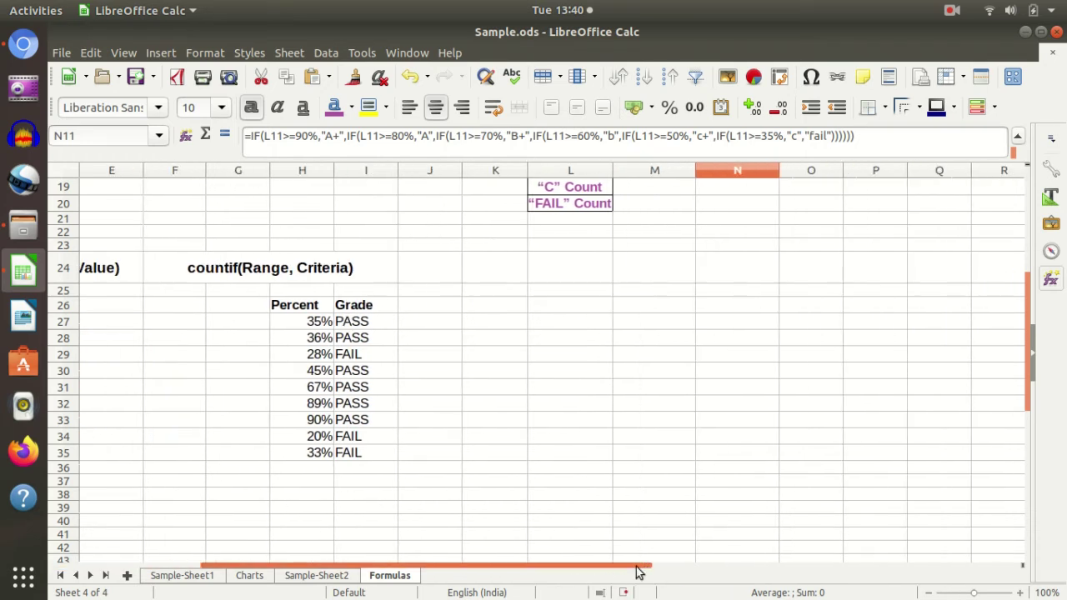
{"action": "scroll", "coordinate": [605, 462], "scroll_direction": "up", "scroll_amount": 4}
{"action": "scroll", "coordinate": [608, 463], "scroll_direction": "up", "scroll_amount": 2}
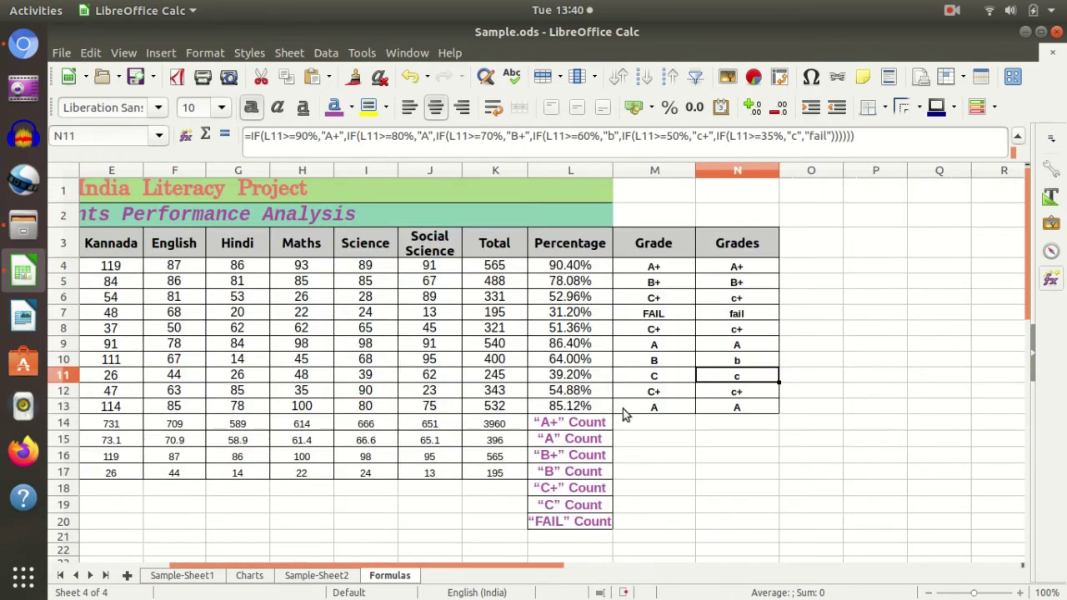
{"action": "scroll", "coordinate": [621, 421], "scroll_direction": "down", "scroll_amount": 1}
{"action": "scroll", "coordinate": [658, 417], "scroll_direction": "up", "scroll_amount": 1}
{"action": "scroll", "coordinate": [631, 449], "scroll_direction": "down", "scroll_amount": 1}
{"action": "scroll", "coordinate": [631, 448], "scroll_direction": "down", "scroll_amount": 1}
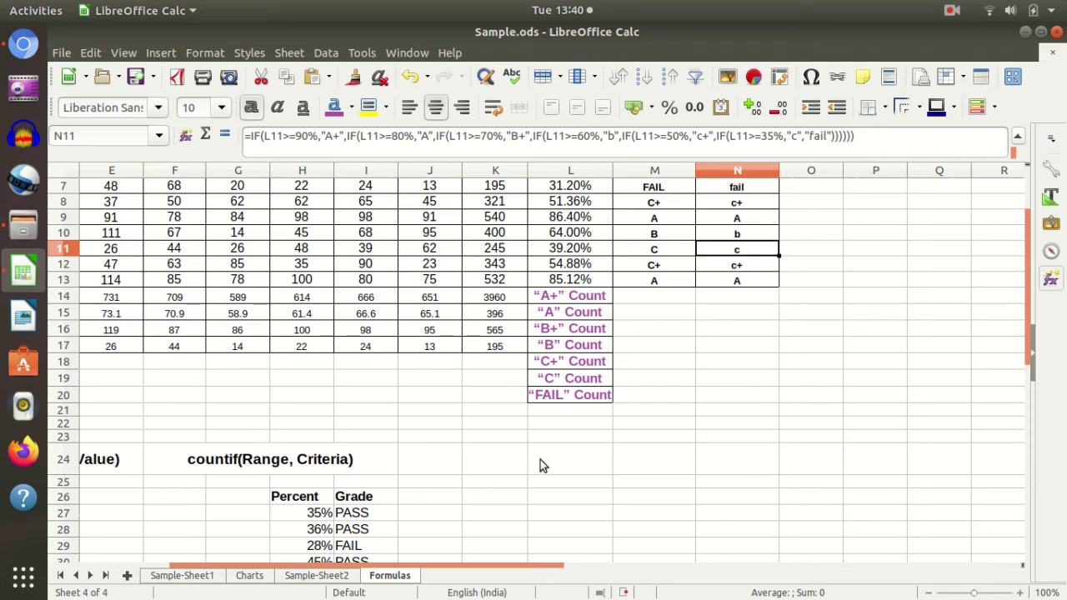
{"action": "scroll", "coordinate": [646, 409], "scroll_direction": "up", "scroll_amount": 1}
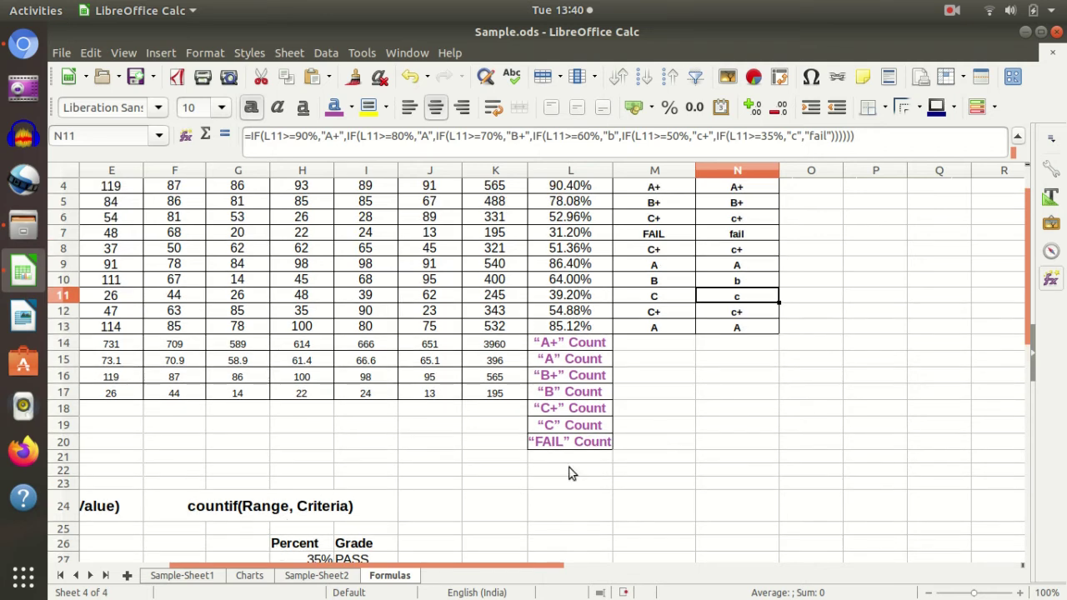
{"action": "scroll", "coordinate": [534, 484], "scroll_direction": "down", "scroll_amount": 1}
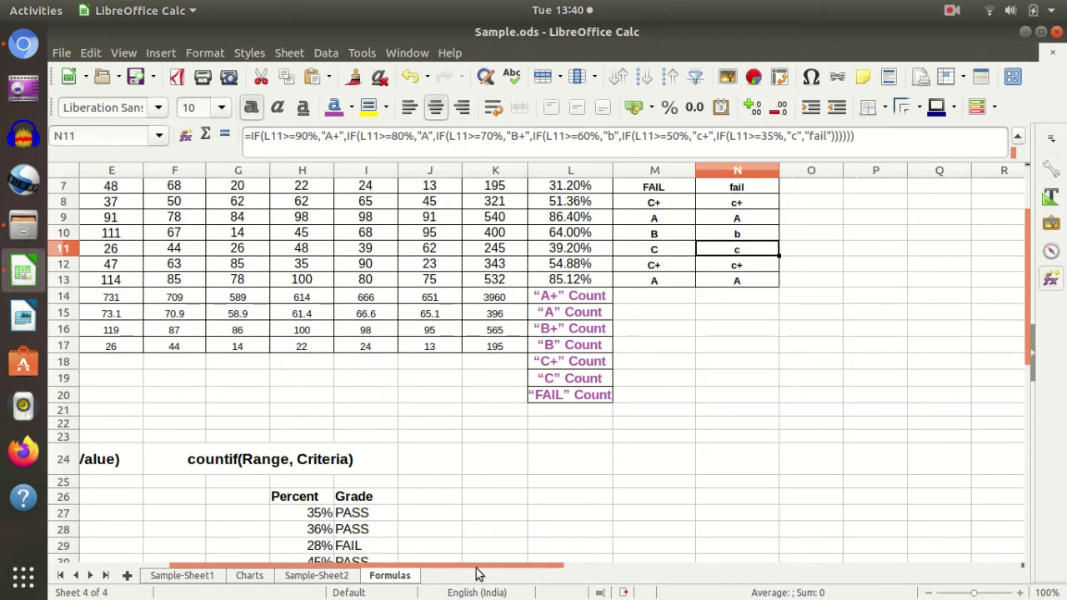
{"action": "mouse_move", "coordinate": [477, 567]}
{"action": "left_mouse_down"}
{"action": "mouse_move", "coordinate": [448, 567]}
{"action": "mouse_move", "coordinate": [409, 486]}
{"action": "left_mouse_up"}
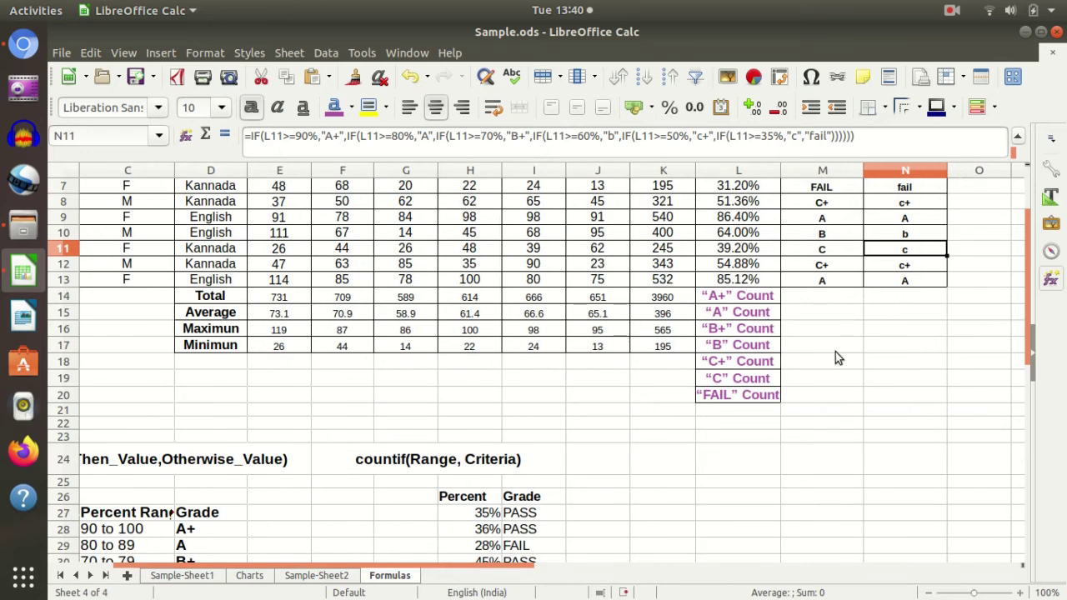
{"action": "scroll", "coordinate": [835, 354], "scroll_direction": "up", "scroll_amount": 2}
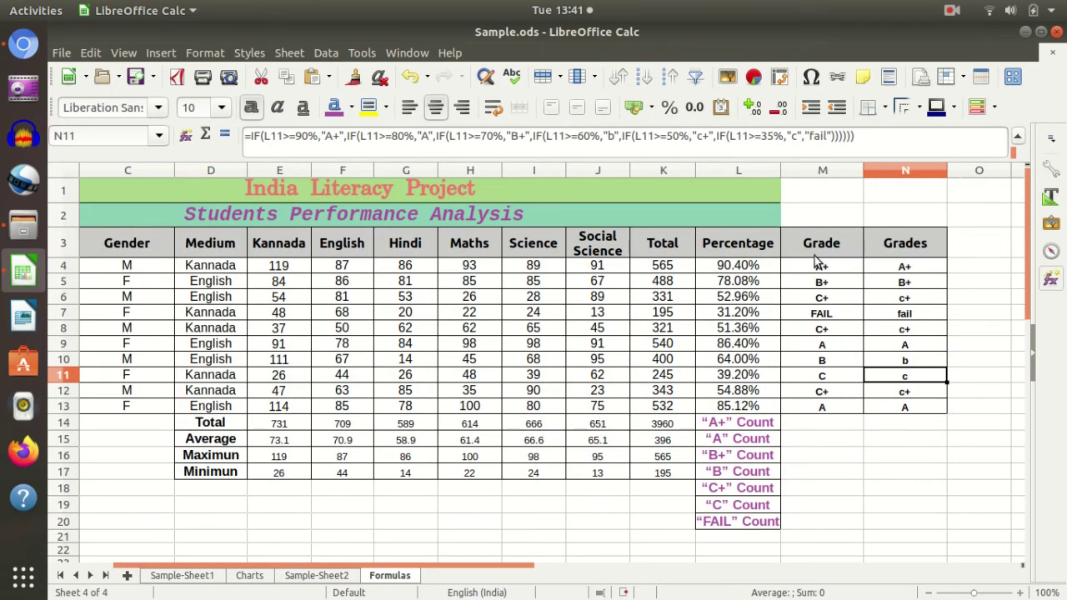
{"action": "scroll", "coordinate": [772, 462], "scroll_direction": "down", "scroll_amount": 2}
{"action": "scroll", "coordinate": [743, 460], "scroll_direction": "down", "scroll_amount": 1}
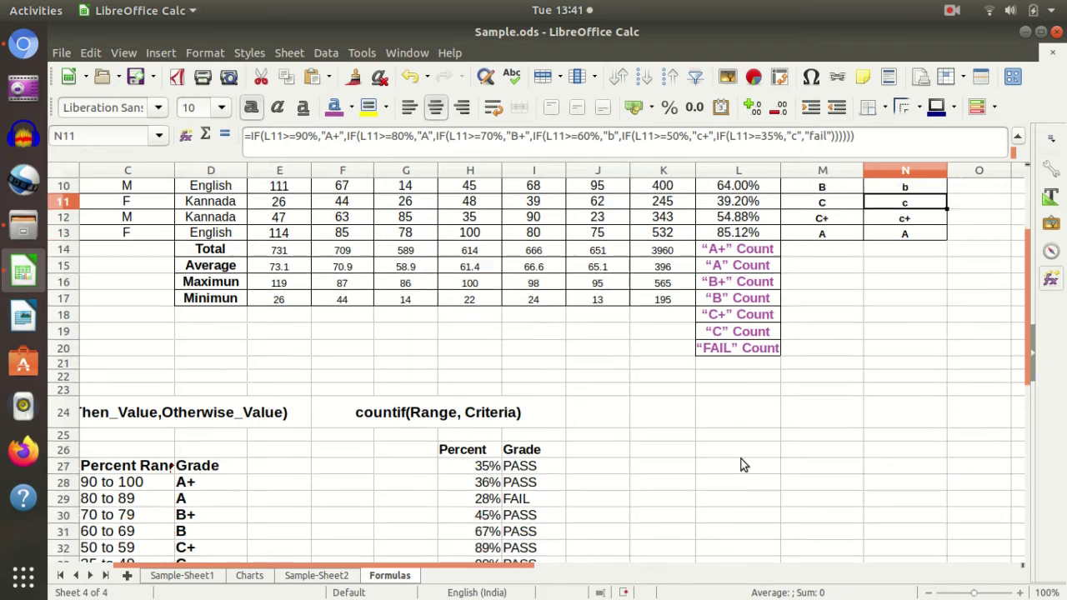
{"action": "scroll", "coordinate": [445, 467], "scroll_direction": "down", "scroll_amount": 2}
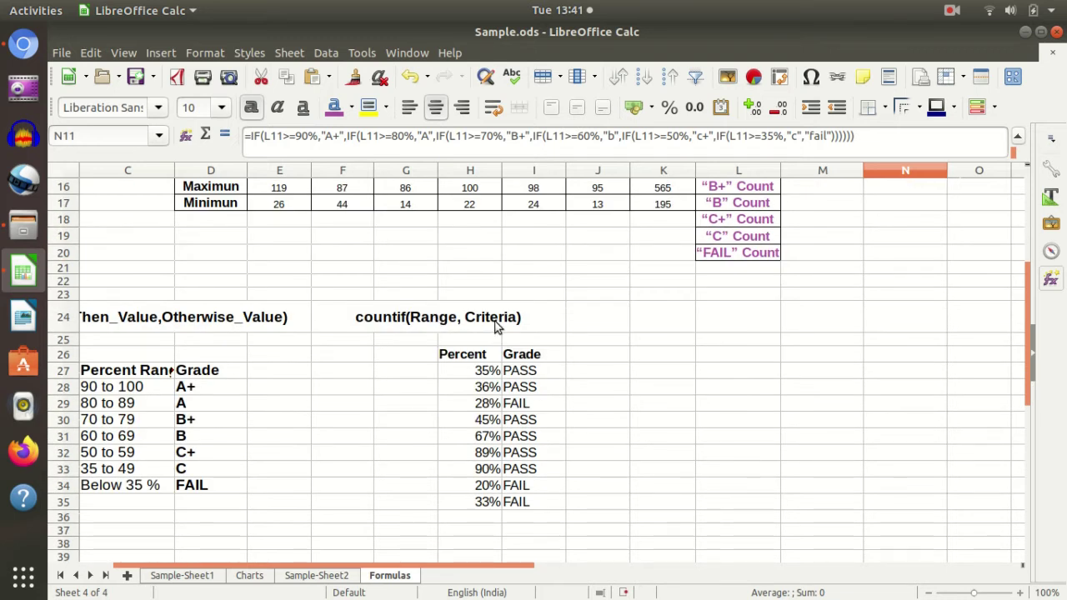
{"action": "scroll", "coordinate": [770, 414], "scroll_direction": "up", "scroll_amount": 3}
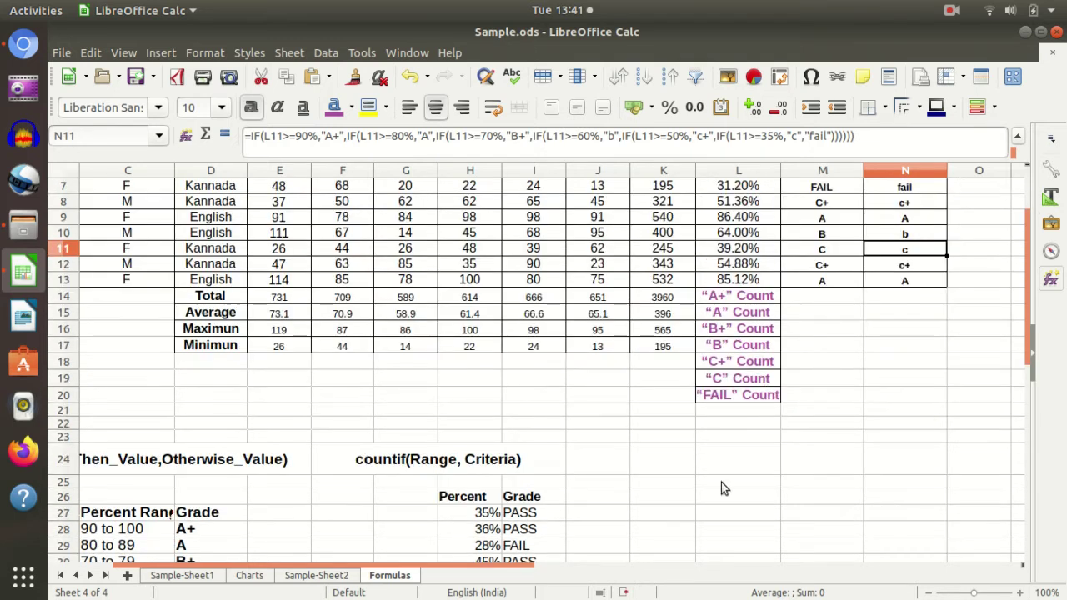
{"action": "scroll", "coordinate": [801, 520], "scroll_direction": "up", "scroll_amount": 2}
{"action": "scroll", "coordinate": [776, 489], "scroll_direction": "down", "scroll_amount": 1}
{"action": "scroll", "coordinate": [750, 466], "scroll_direction": "down", "scroll_amount": 1}
Step: Enter a first COUNTIF formula in M14 counting "A+" grades in the Grade column
{"action": "left_click", "coordinate": [819, 303]}
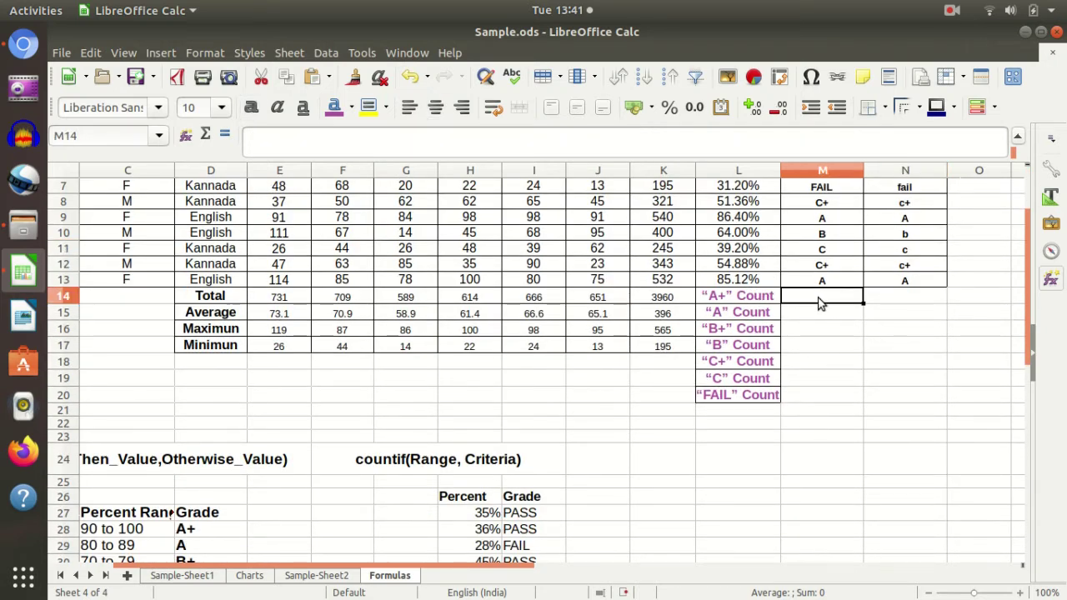
{"action": "type", "text": "="}
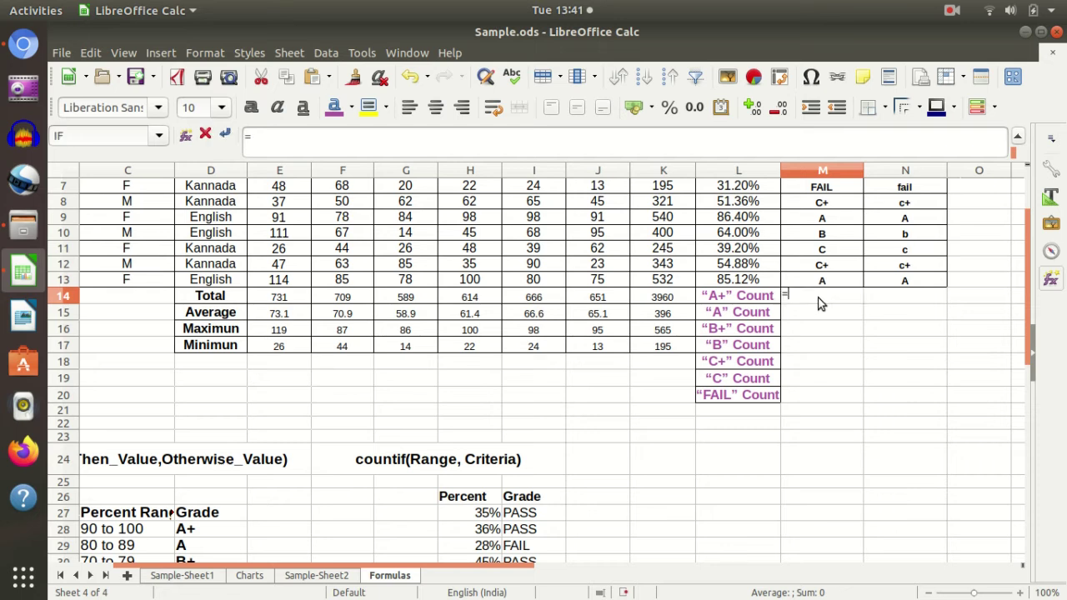
{"action": "type", "text": "count"}
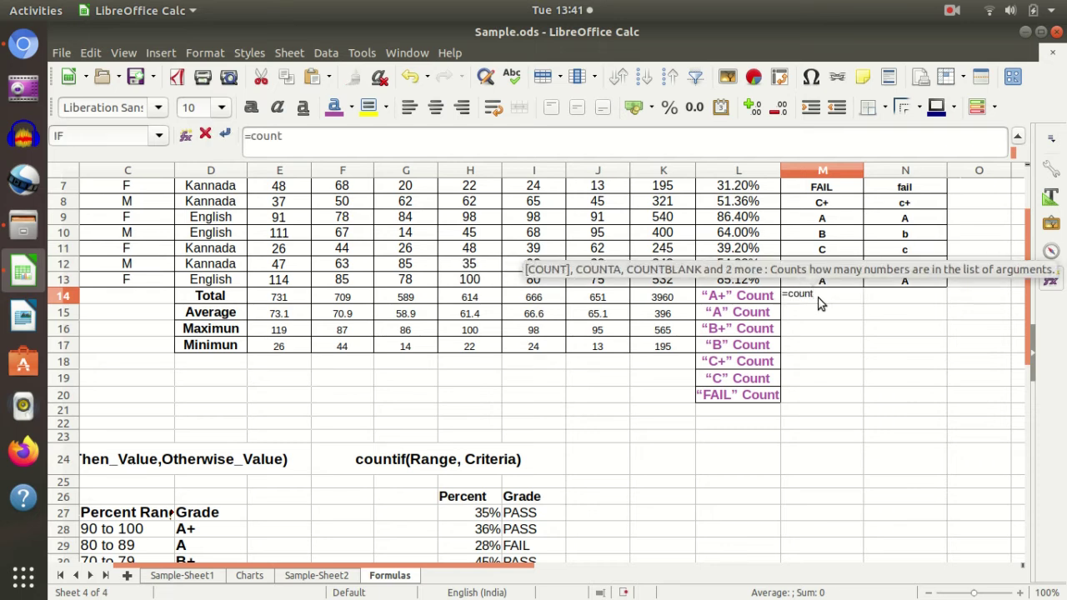
{"action": "type", "text": "if("}
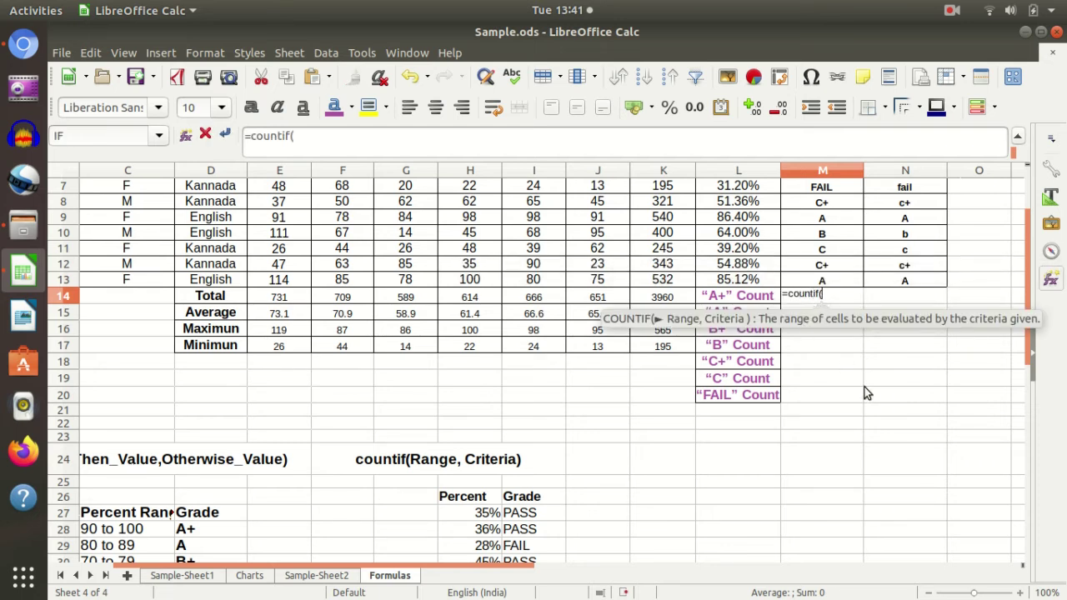
{"action": "scroll", "coordinate": [876, 391], "scroll_direction": "up", "scroll_amount": 1}
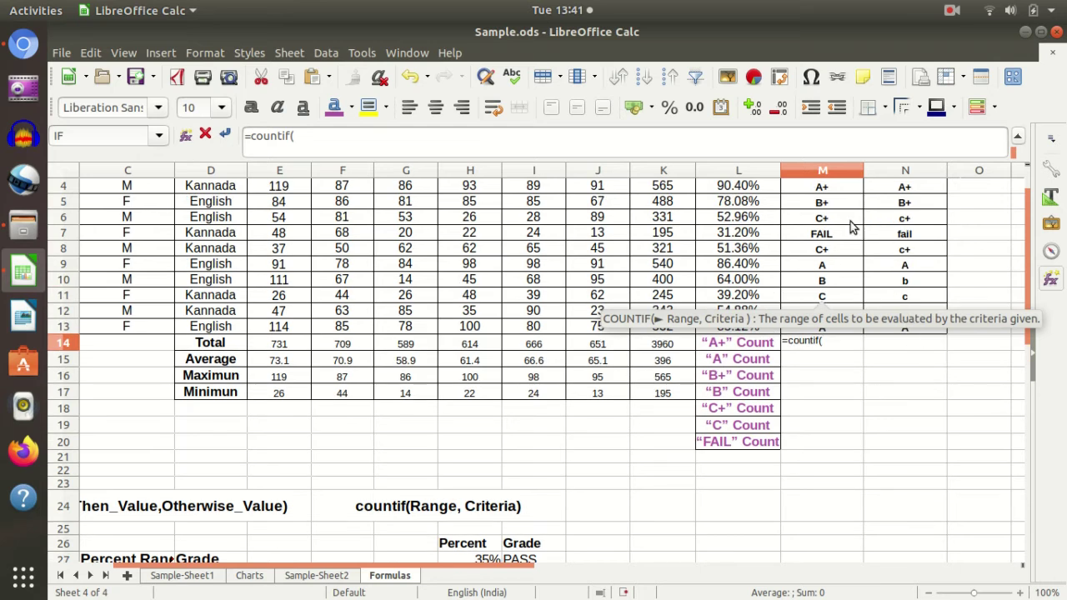
{"action": "left_click_drag", "start_coordinate": [837, 188], "coordinate": [844, 298]}
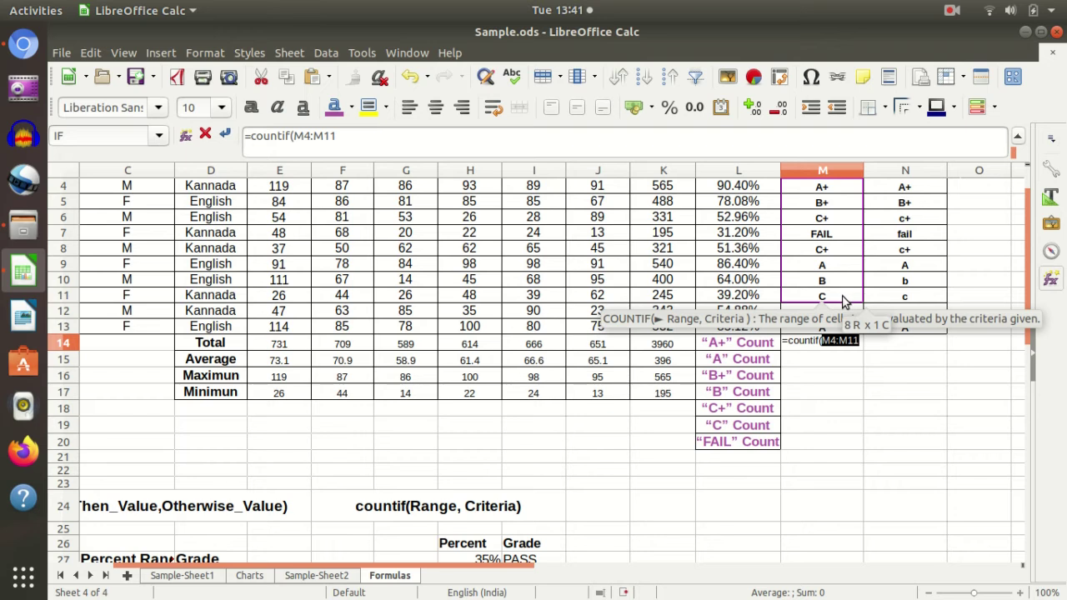
{"action": "left_click_drag", "start_coordinate": [841, 306], "coordinate": [838, 311]}
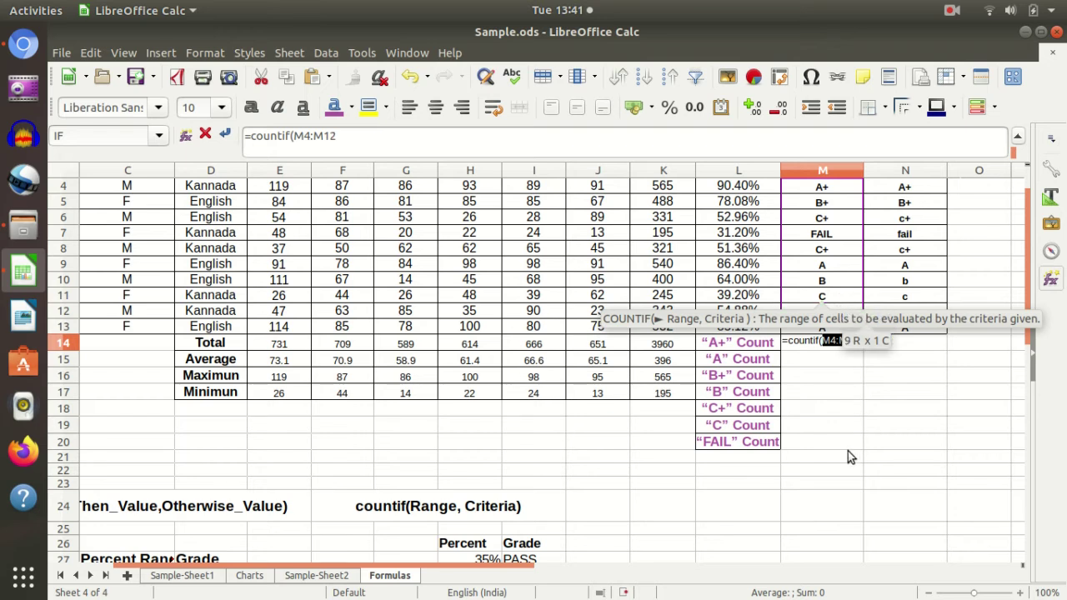
{"action": "type", "text": ","}
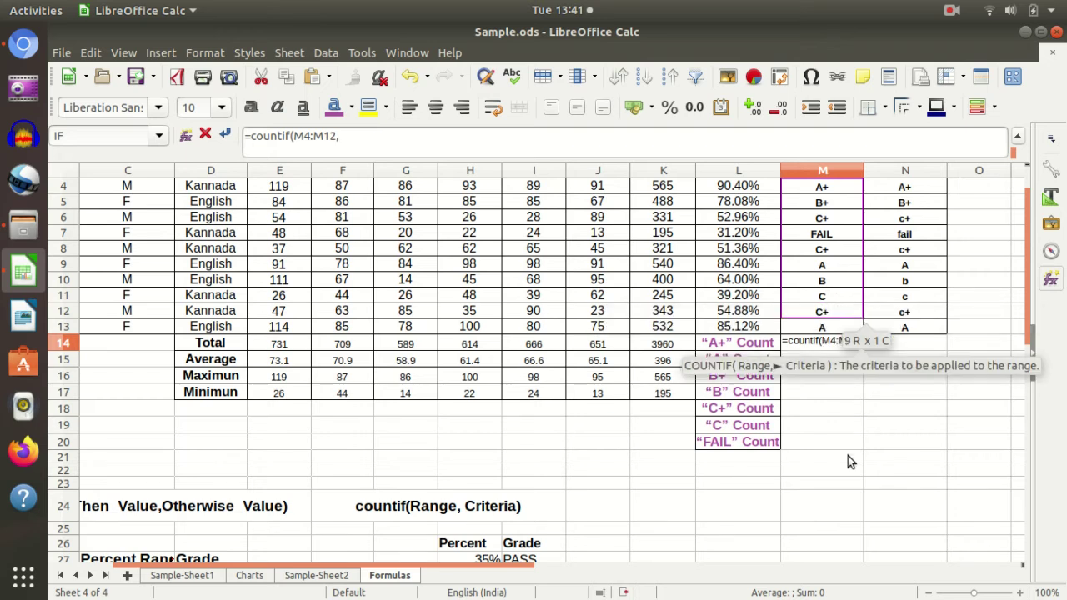
{"action": "type", "text": "\"A"}
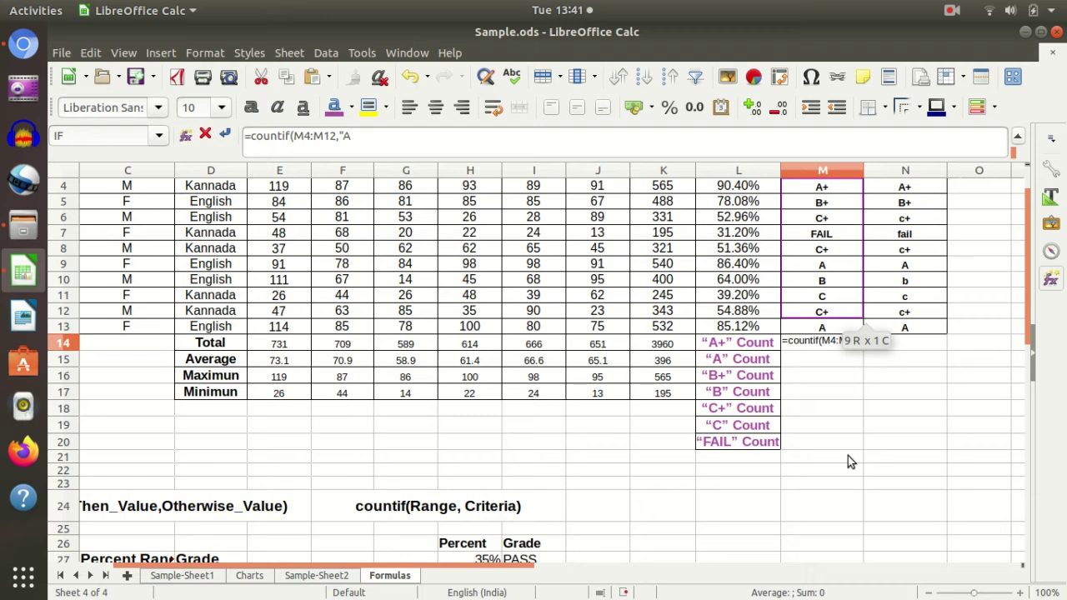
{"action": "type", "text": "+\""}
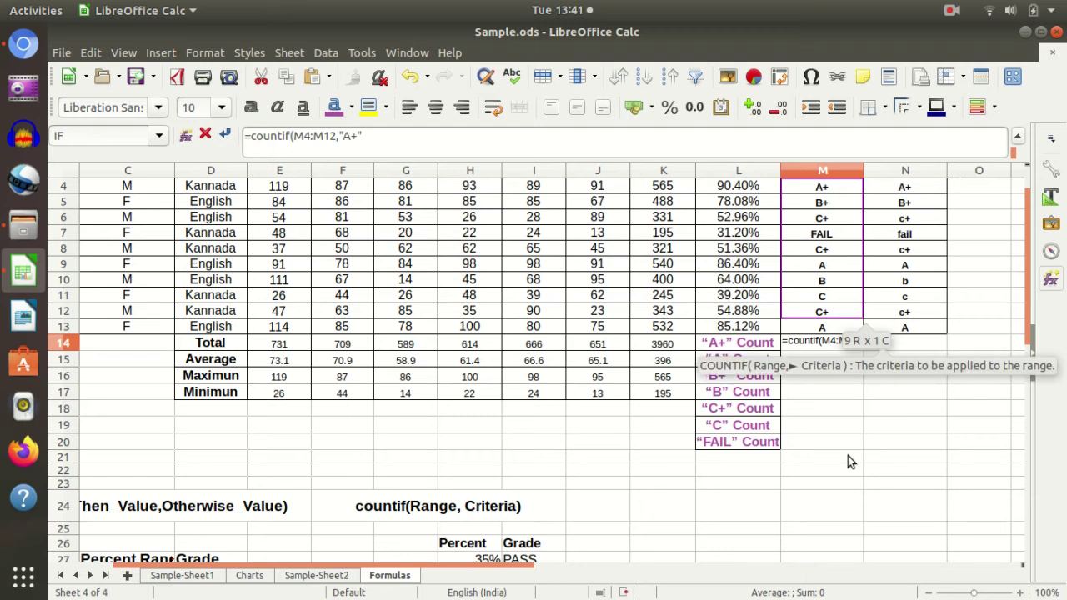
{"action": "key", "text": "Return"}
{"action": "key", "text": "Up"}
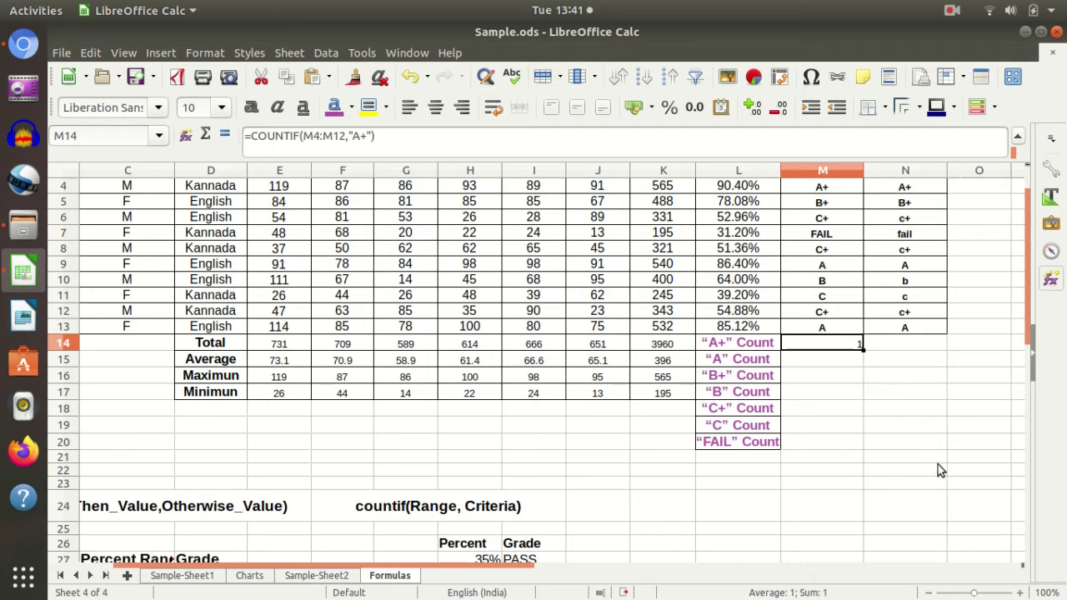
Step: Delete the first COUNTIF attempt from M14
{"action": "left_click", "coordinate": [838, 375]}
{"action": "left_click", "coordinate": [834, 344]}
{"action": "scroll", "coordinate": [713, 450], "scroll_direction": "up", "scroll_amount": 1}
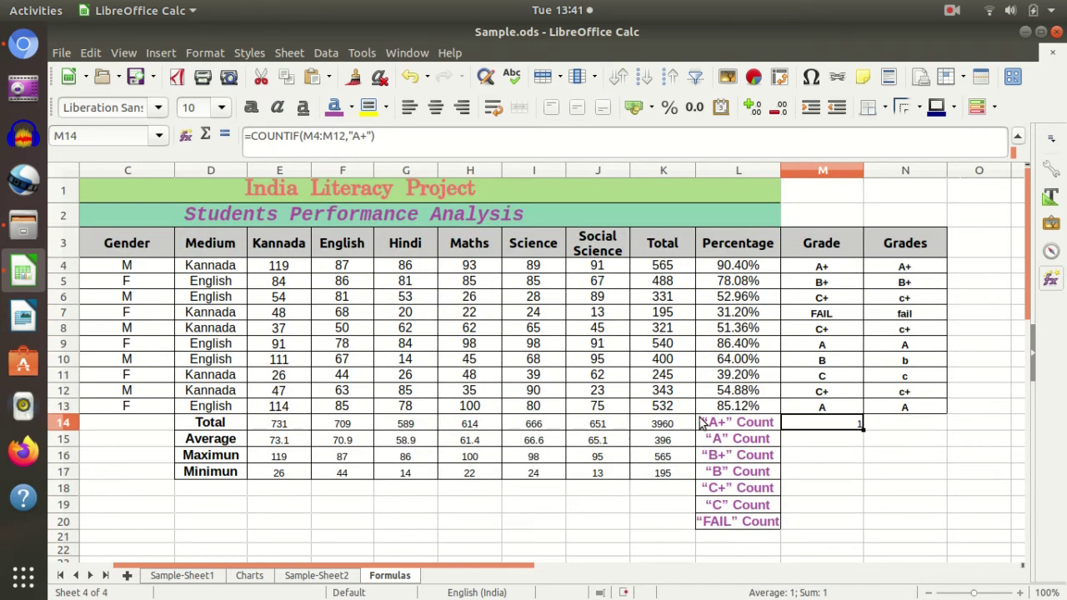
{"action": "left_click", "coordinate": [892, 471]}
{"action": "left_click", "coordinate": [845, 430]}
{"action": "key", "text": "Delete"}
{"action": "scroll", "coordinate": [847, 433], "scroll_direction": "down", "scroll_amount": 2}
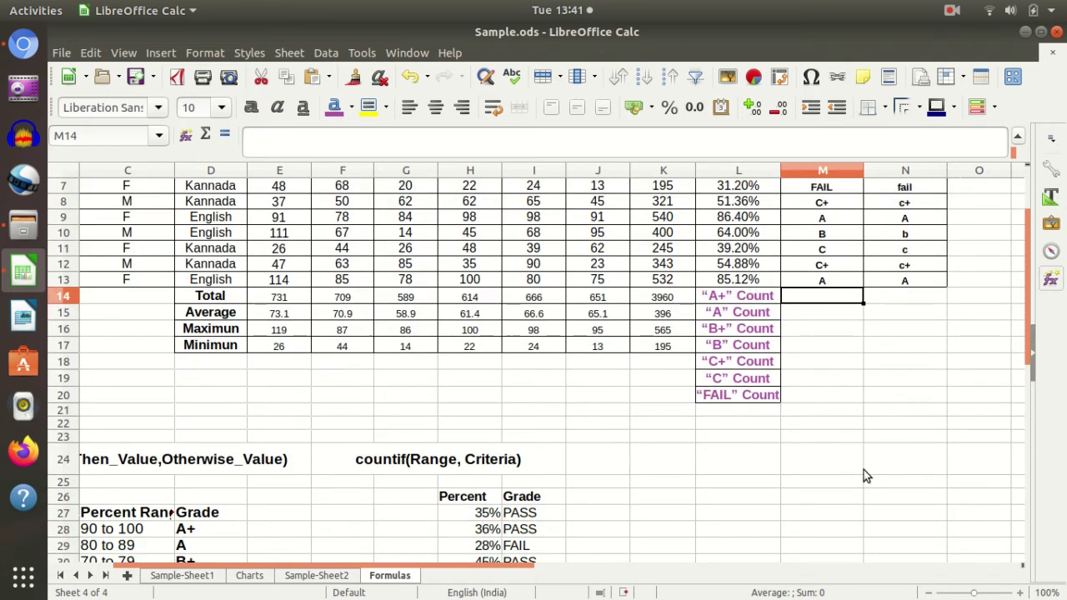
{"action": "scroll", "coordinate": [885, 473], "scroll_direction": "up", "scroll_amount": 2}
Step: Re-enter =COUNTIF(M4:M13,"A+") in M14, which returns 1
{"action": "type", "text": "=co"}
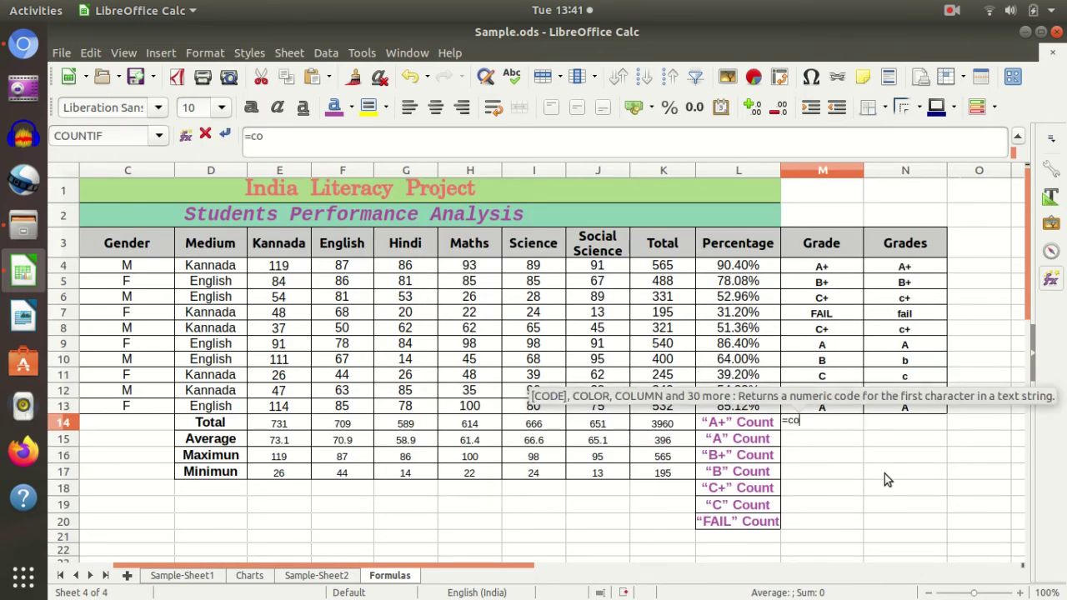
{"action": "type", "text": "untif("}
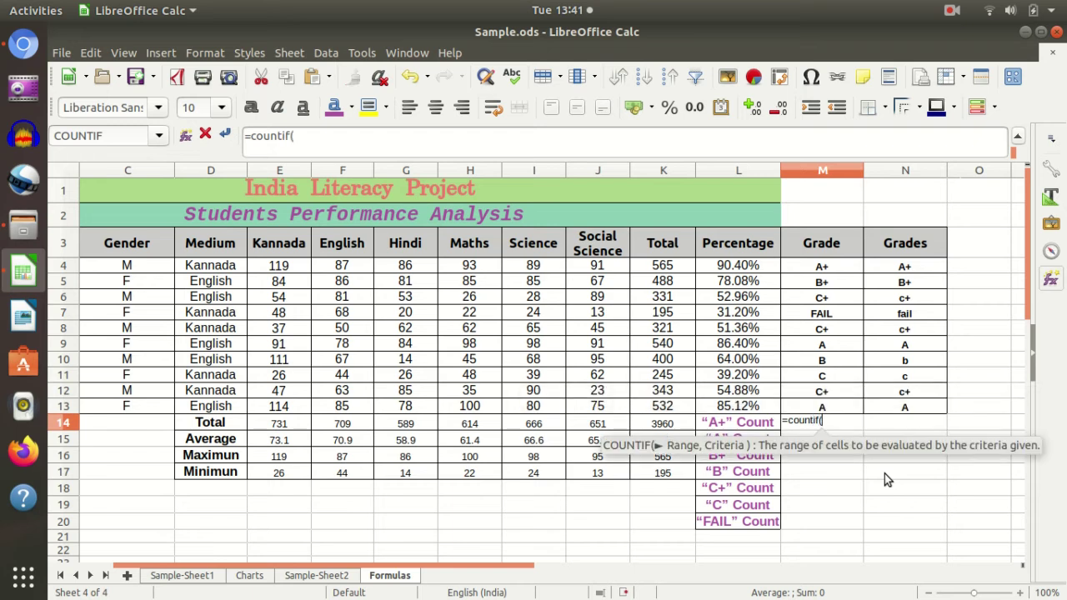
{"action": "left_click_drag", "start_coordinate": [854, 274], "coordinate": [850, 410]}
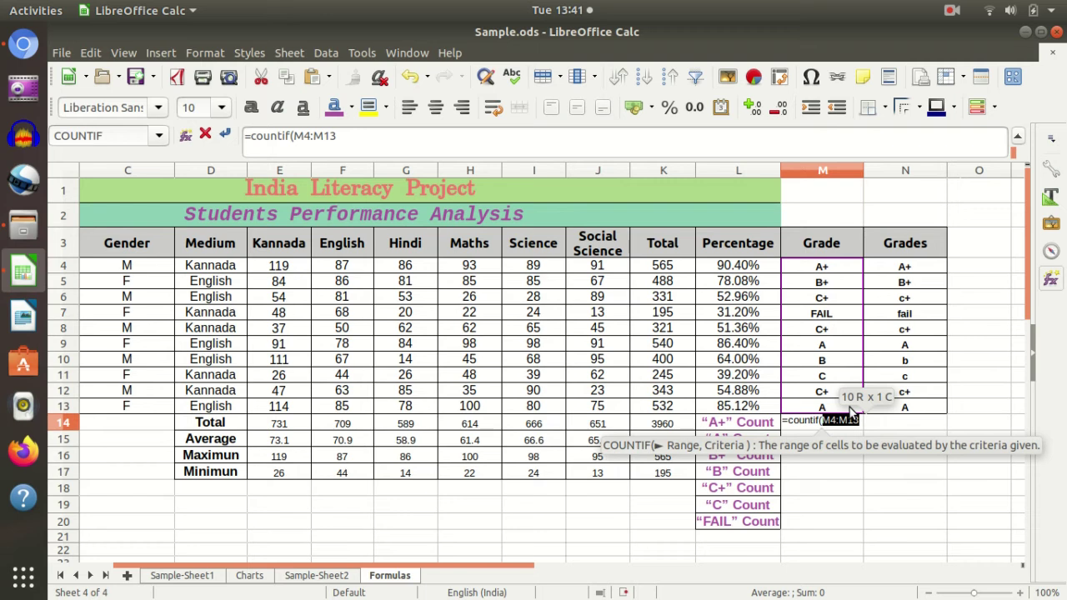
{"action": "type", "text": ")"}
{"action": "key", "text": "BackSpace"}
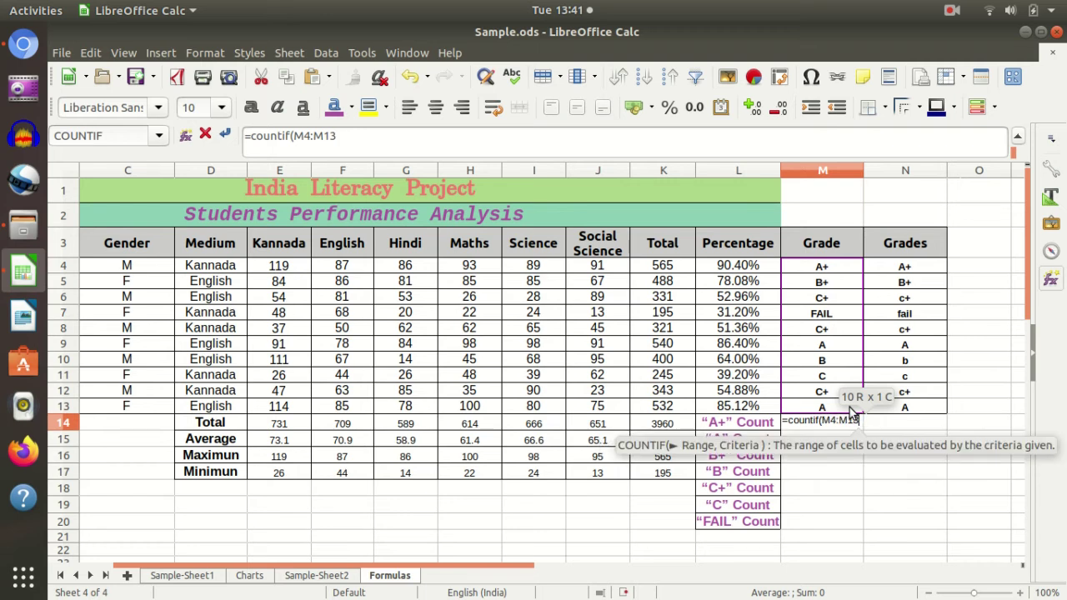
{"action": "type", "text": ",\"A"}
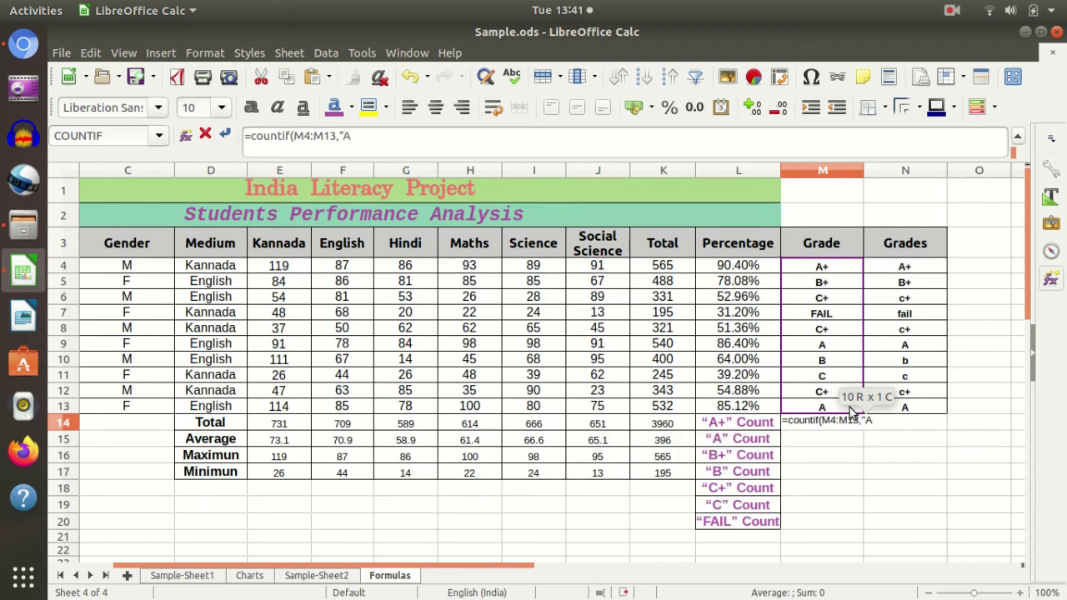
{"action": "type", "text": "+\""}
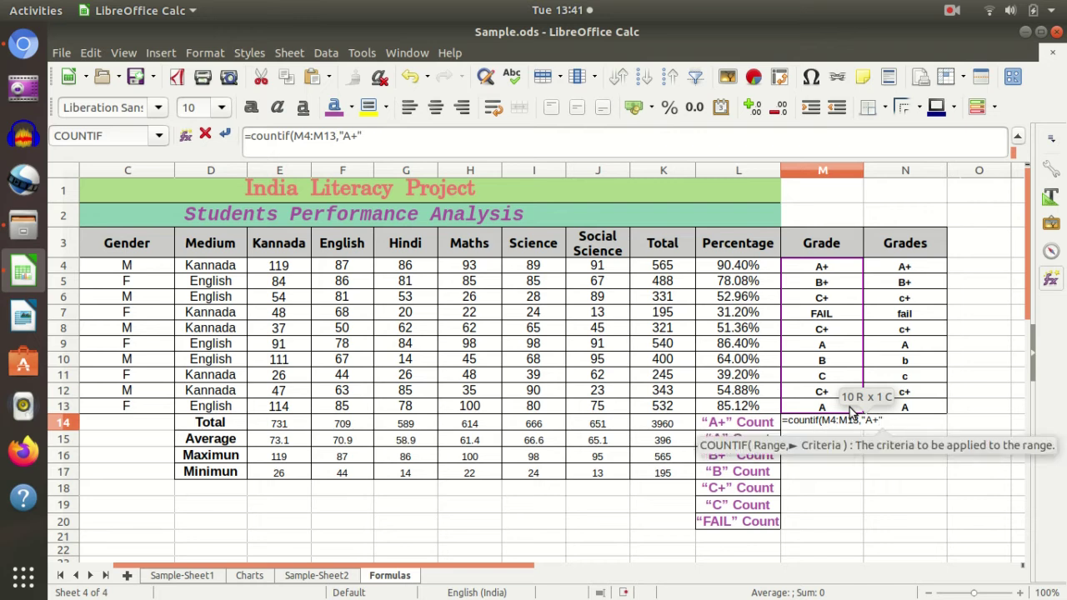
{"action": "type", "text": ")"}
{"action": "key", "text": "Return"}
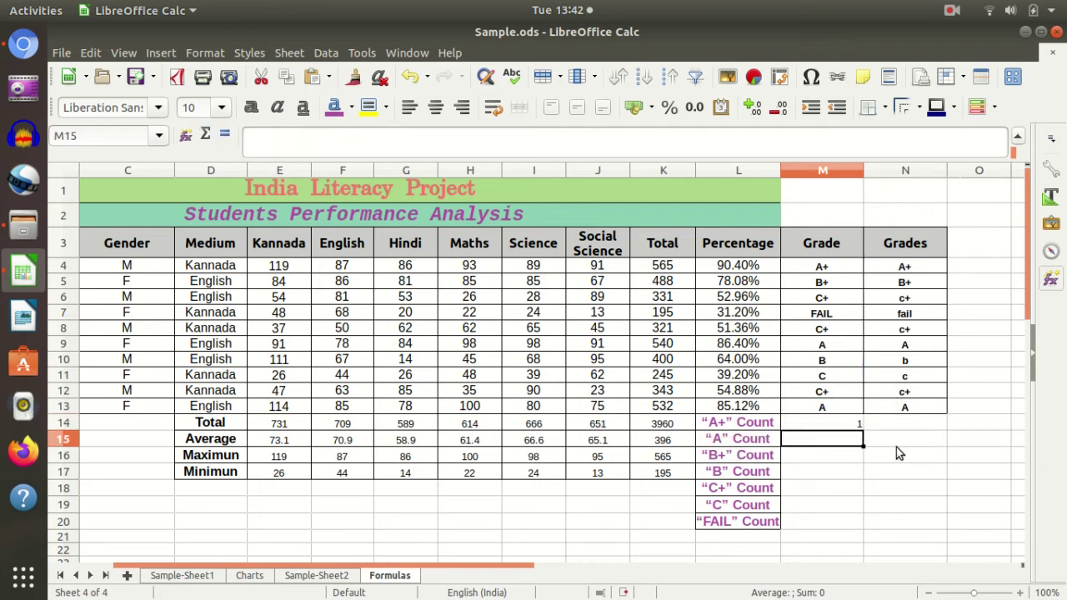
Step: Fill the A+ COUNTIF formula in M14 down through M20
{"action": "left_click", "coordinate": [850, 424]}
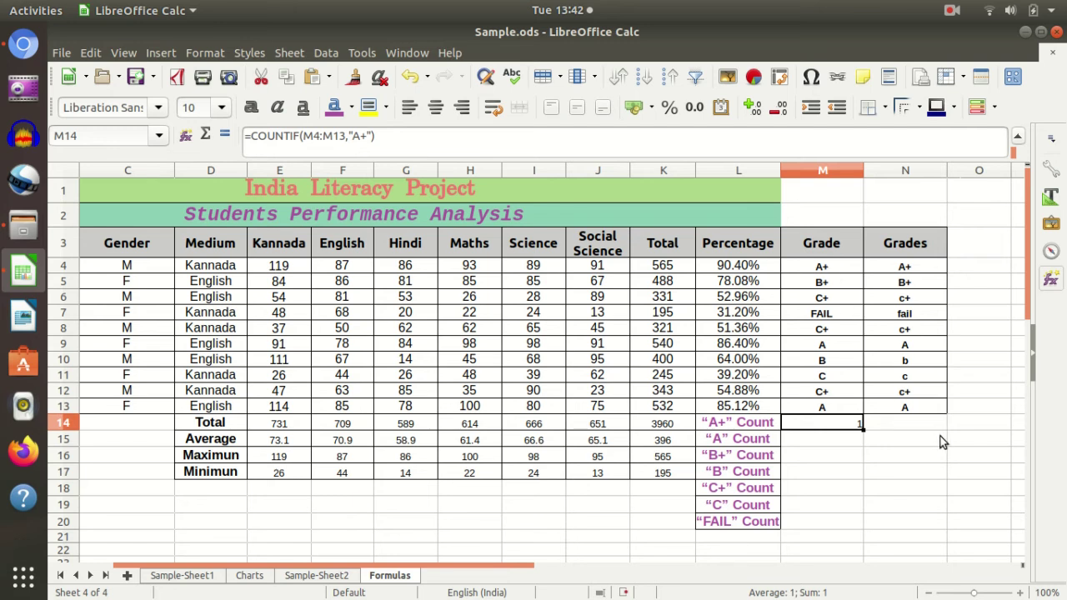
{"action": "scroll", "coordinate": [935, 425], "scroll_direction": "down", "scroll_amount": 2}
{"action": "scroll", "coordinate": [933, 423], "scroll_direction": "up", "scroll_amount": 1}
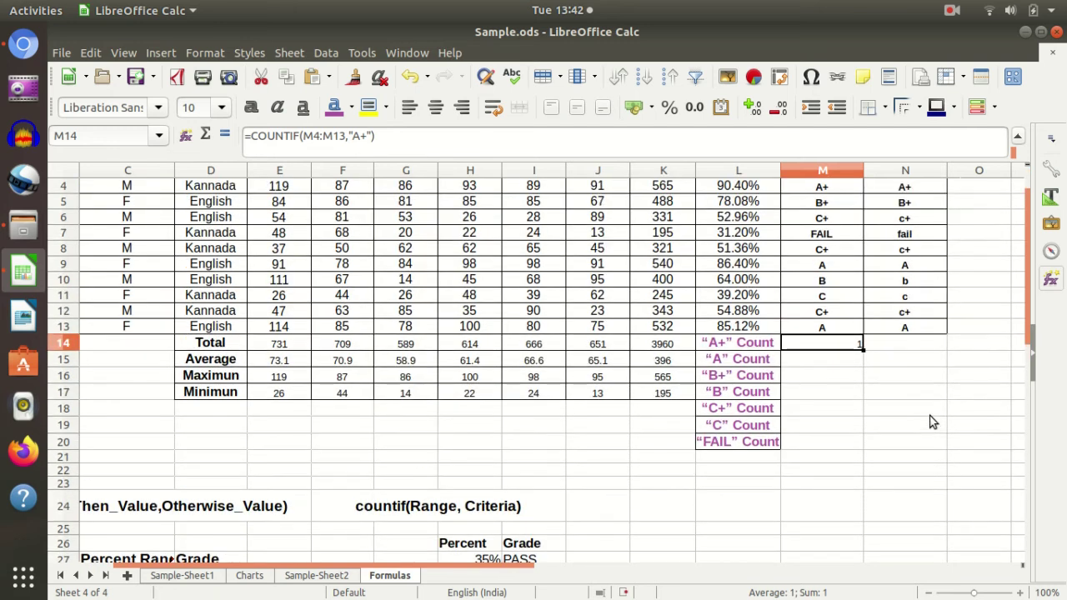
{"action": "scroll", "coordinate": [921, 481], "scroll_direction": "up", "scroll_amount": 1}
{"action": "left_click", "coordinate": [909, 487]}
{"action": "left_click", "coordinate": [846, 423]}
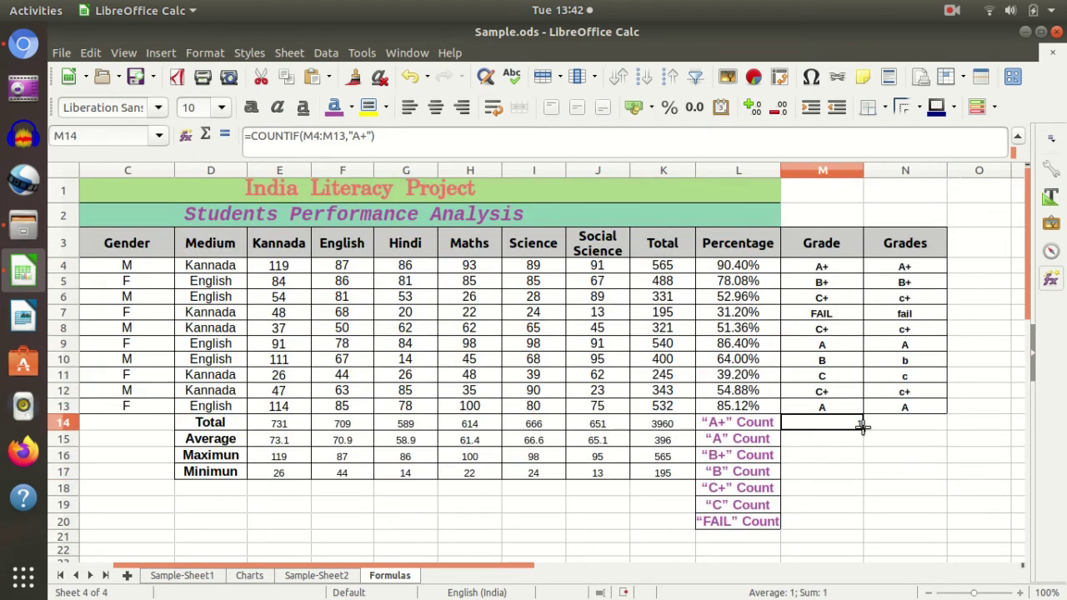
{"action": "left_click_drag", "start_coordinate": [863, 427], "coordinate": [861, 522]}
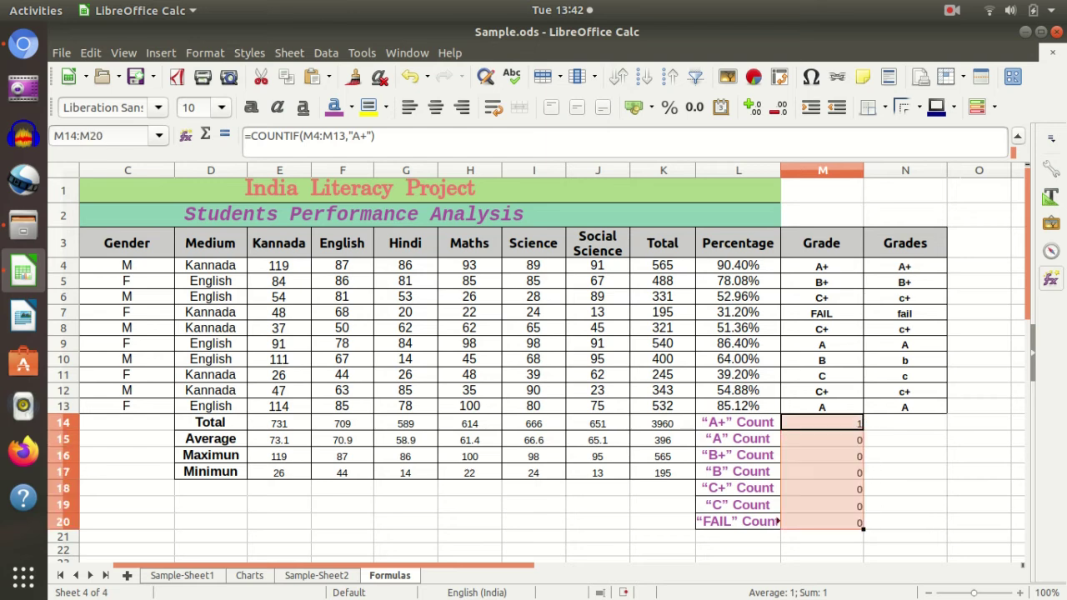
Step: Compare M15's copied formula, =COUNTIF(M5:M14,"A+"), with the original in M14
{"action": "scroll", "coordinate": [951, 420], "scroll_direction": "down", "scroll_amount": 2}
{"action": "scroll", "coordinate": [898, 450], "scroll_direction": "up", "scroll_amount": 2}
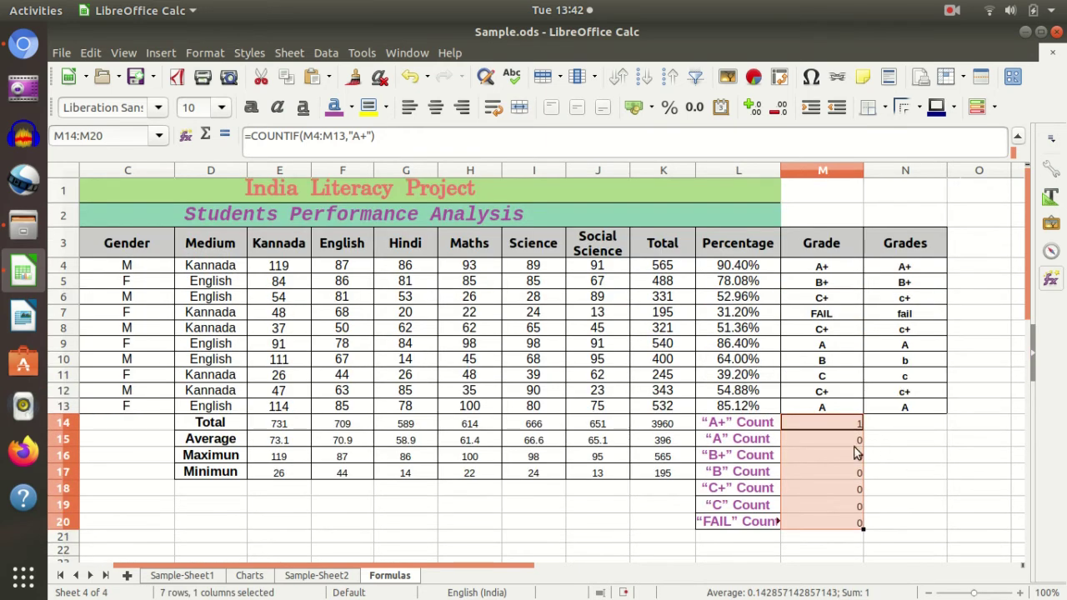
{"action": "left_click", "coordinate": [818, 423]}
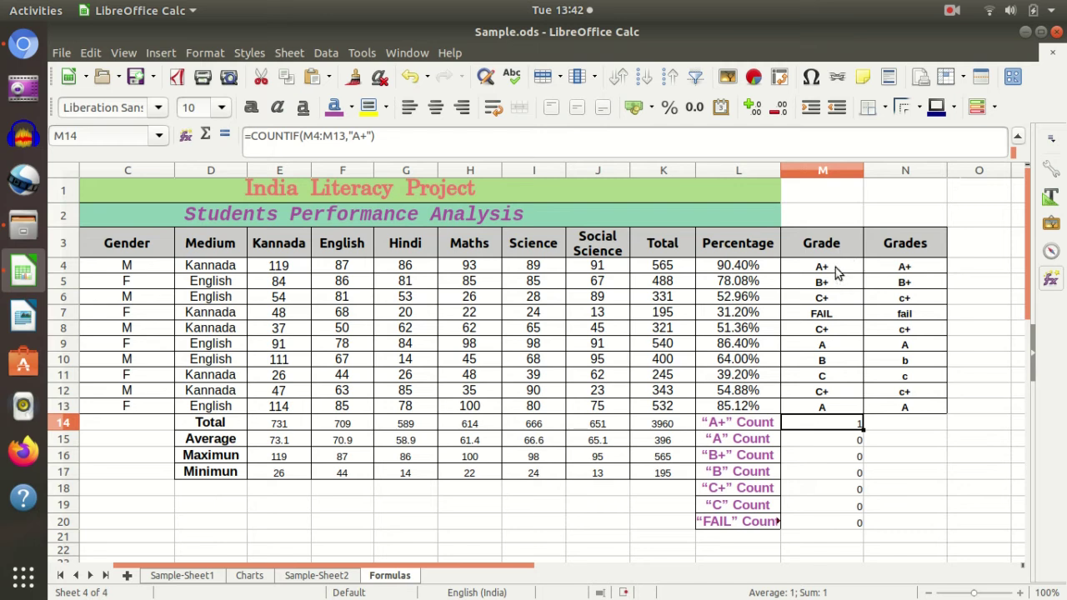
{"action": "left_click", "coordinate": [818, 440]}
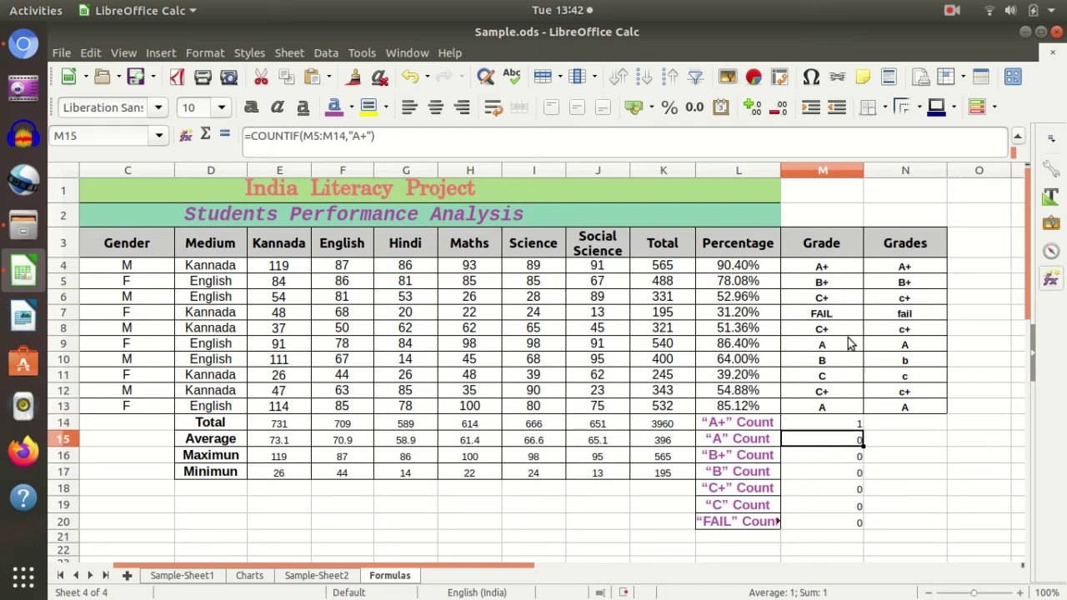
{"action": "left_click", "coordinate": [830, 430]}
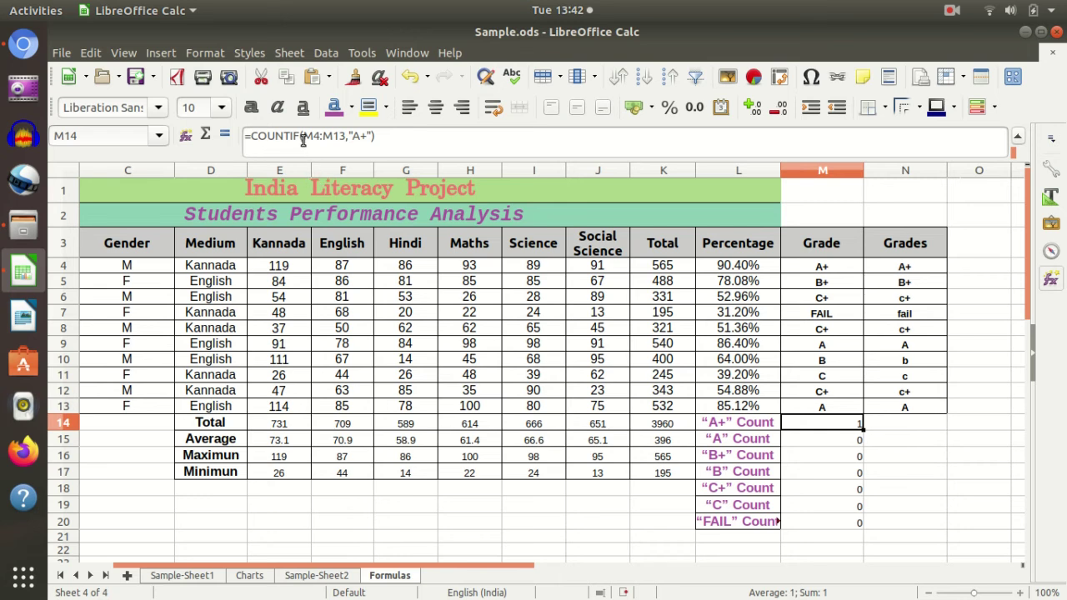
{"action": "left_click", "coordinate": [810, 443]}
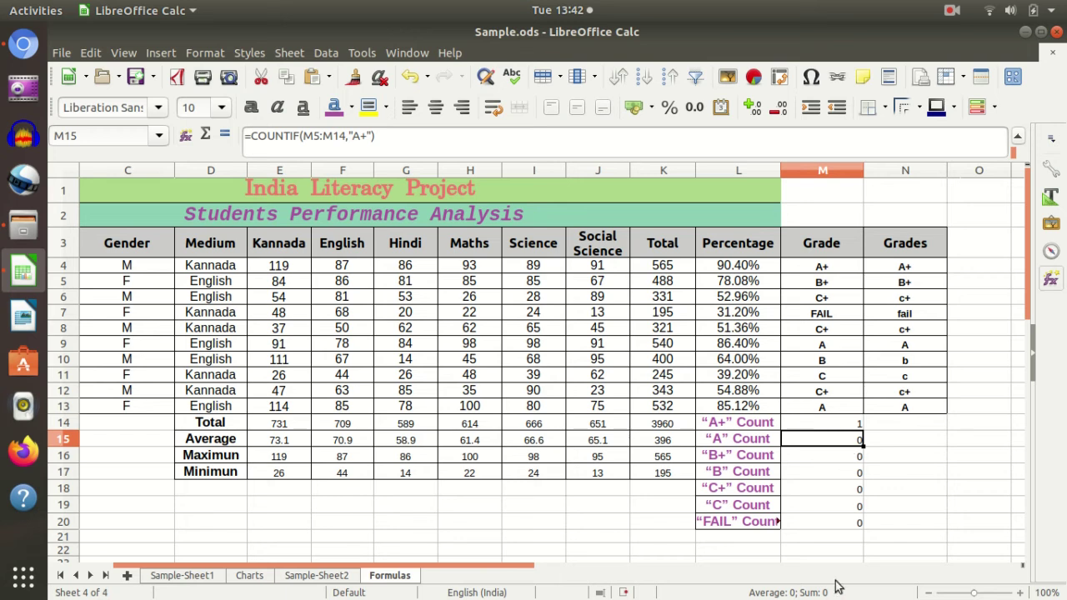
Step: Change M14's formula to =COUNTIF($M$4:$M$13,"A+") with an absolute range
{"action": "left_click", "coordinate": [815, 412]}
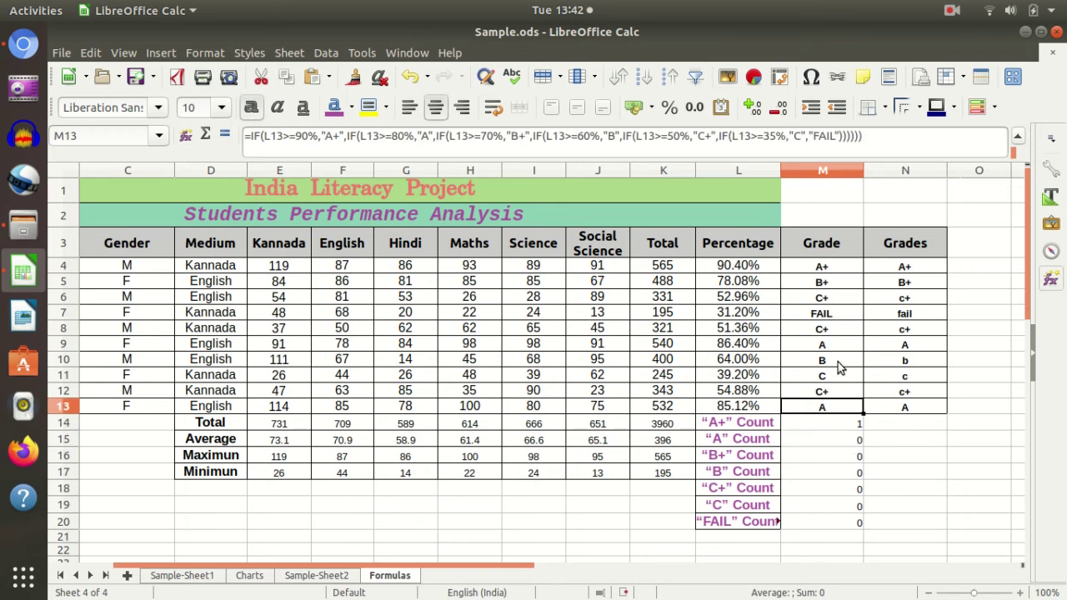
{"action": "left_click", "coordinate": [920, 445]}
{"action": "left_click", "coordinate": [813, 422]}
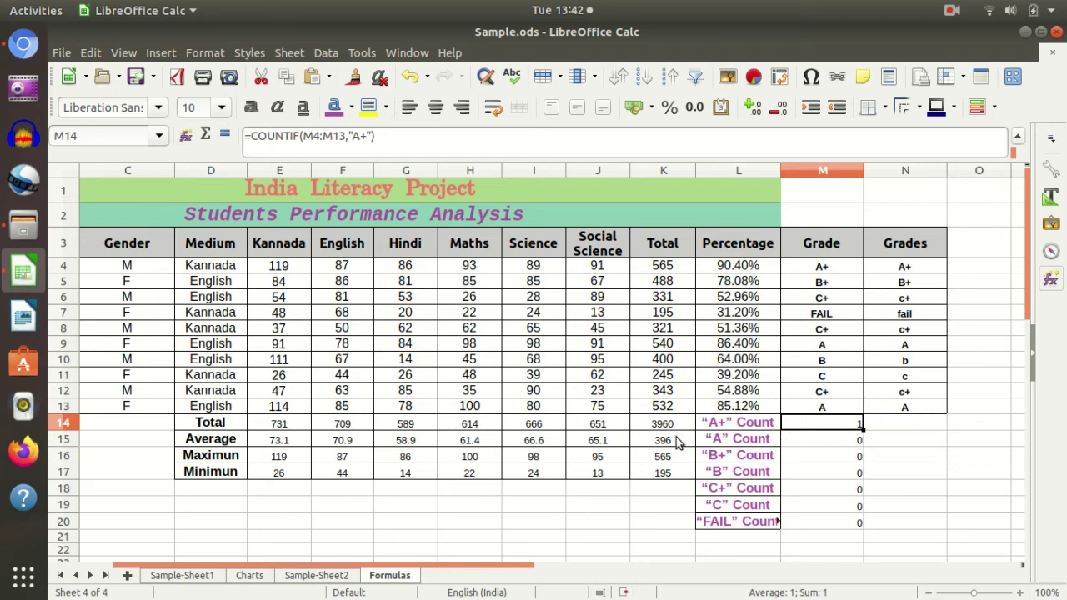
{"action": "left_click", "coordinate": [306, 138]}
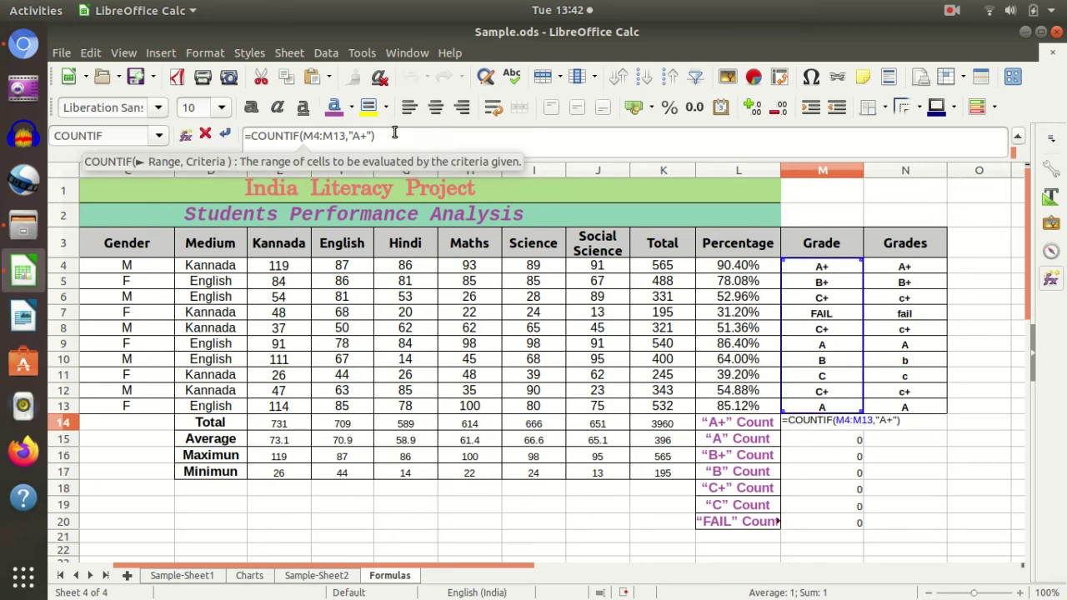
{"action": "type", "text": "$"}
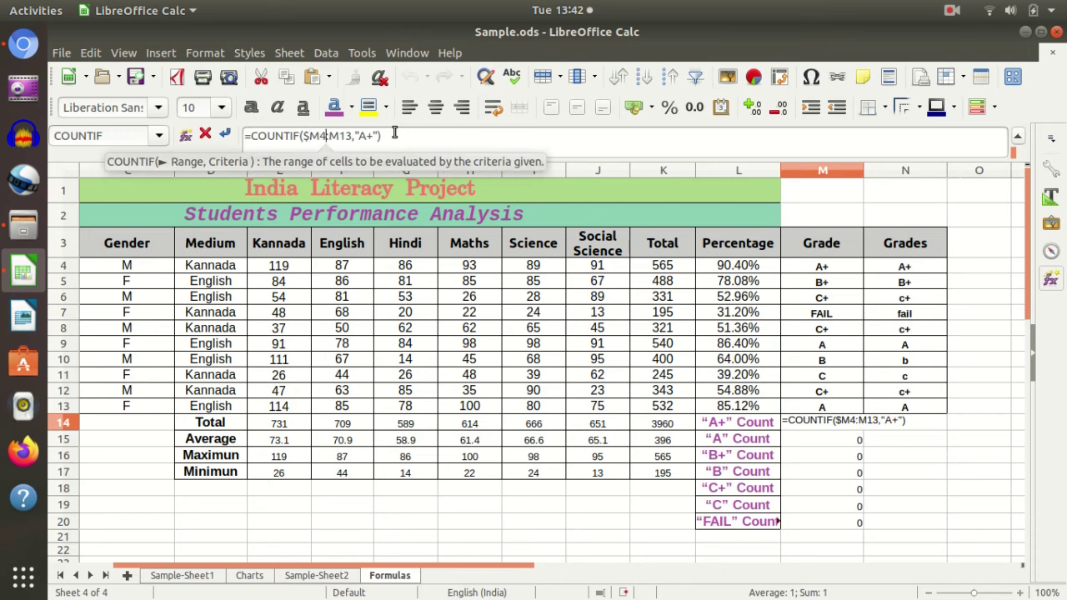
{"action": "key", "text": "Left"}
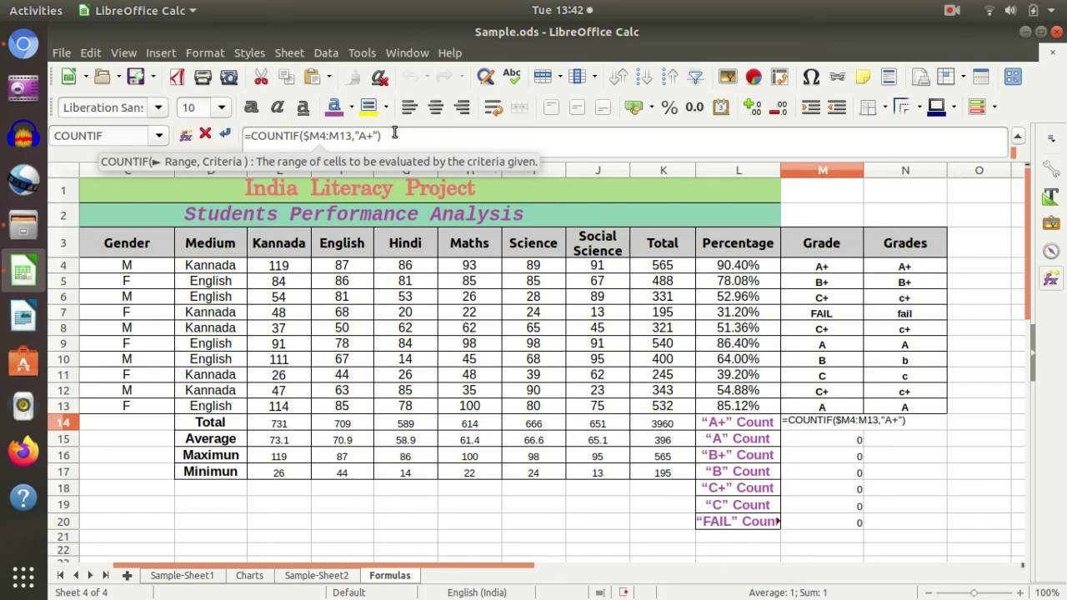
{"action": "type", "text": "$M"}
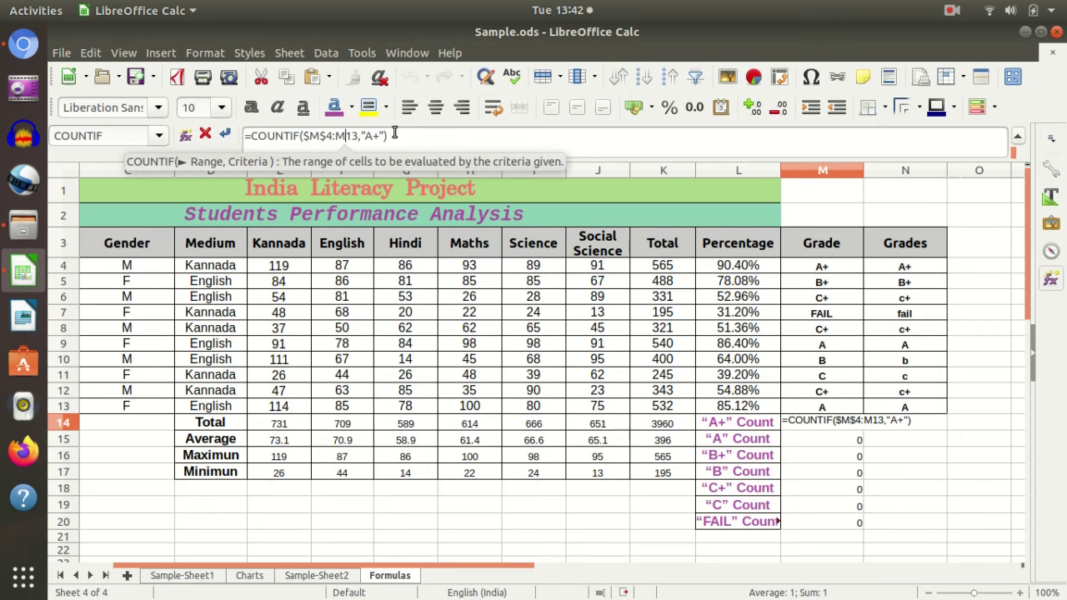
{"action": "type", "text": "$4:"}
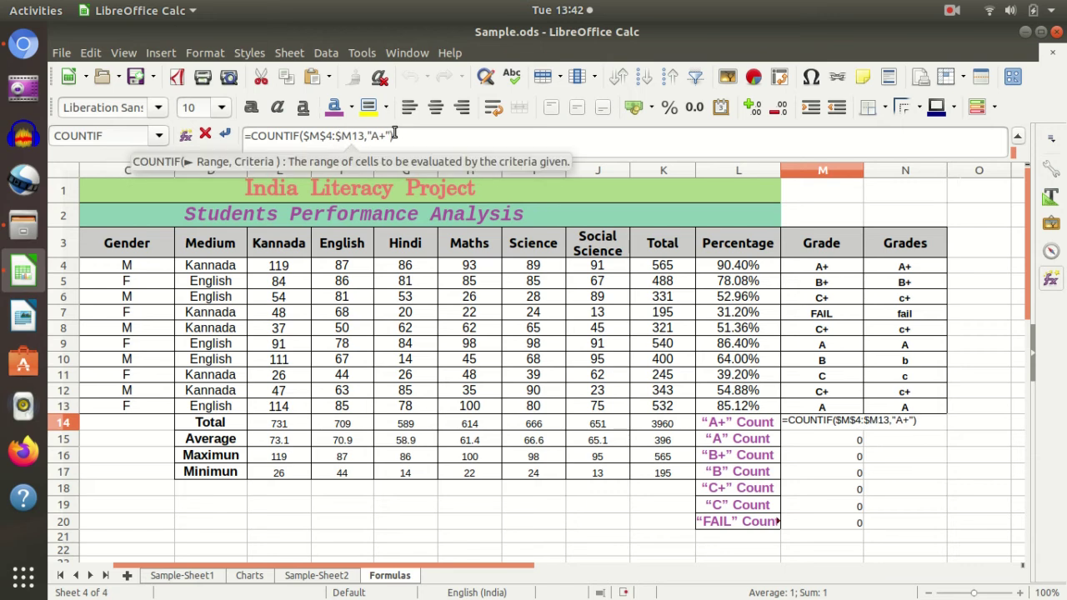
{"action": "type", "text": "$"}
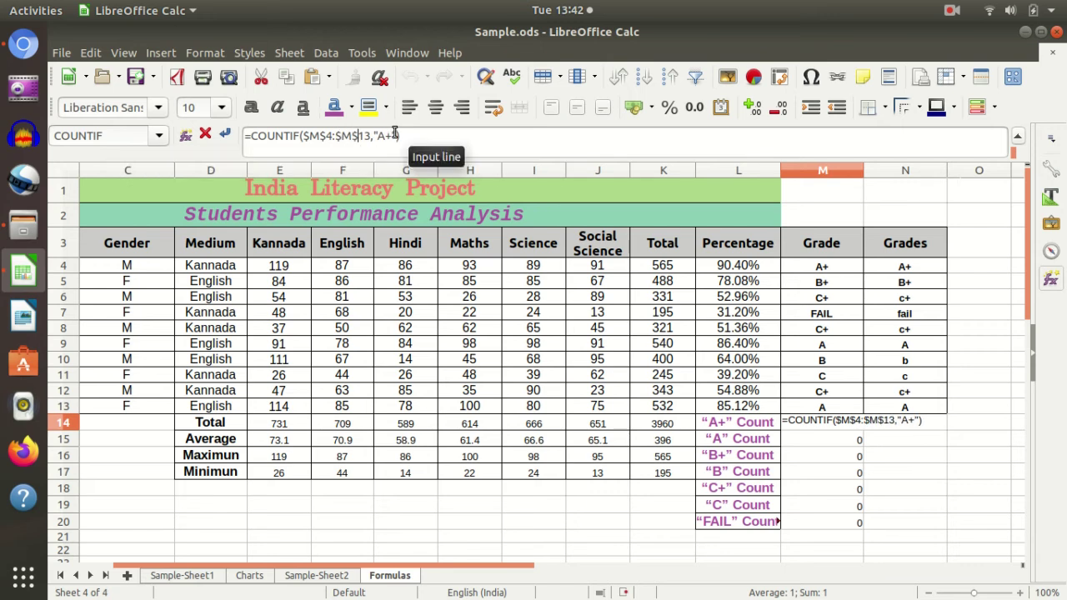
{"action": "key", "text": "Return"}
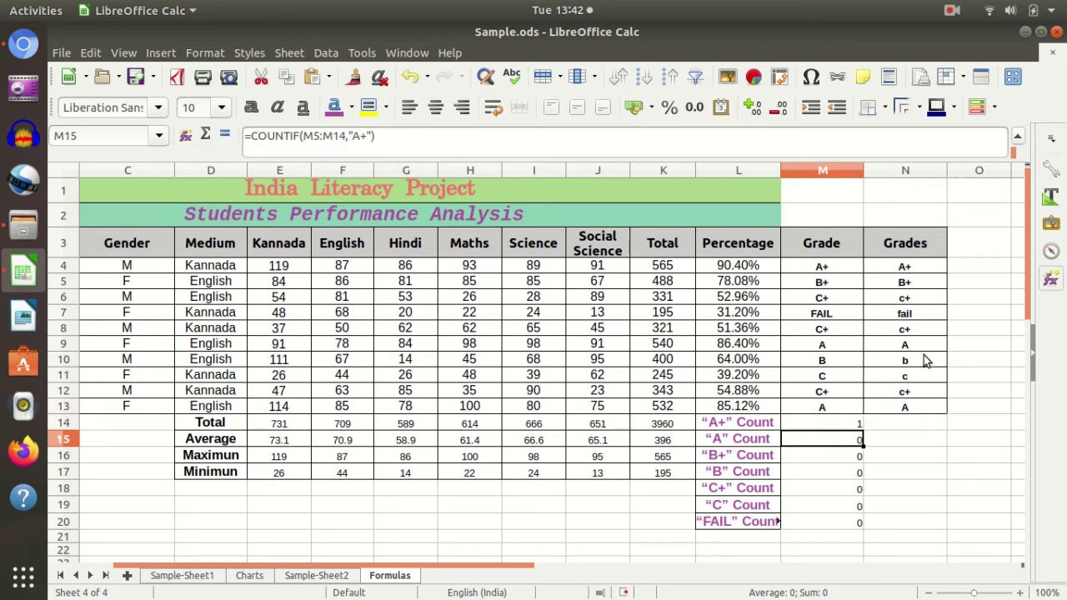
Step: Copy the absolute-range A+ count from M14 down to M20
{"action": "left_click", "coordinate": [903, 473]}
{"action": "left_click", "coordinate": [846, 425]}
{"action": "left_click_drag", "start_coordinate": [871, 423], "coordinate": [882, 457]}
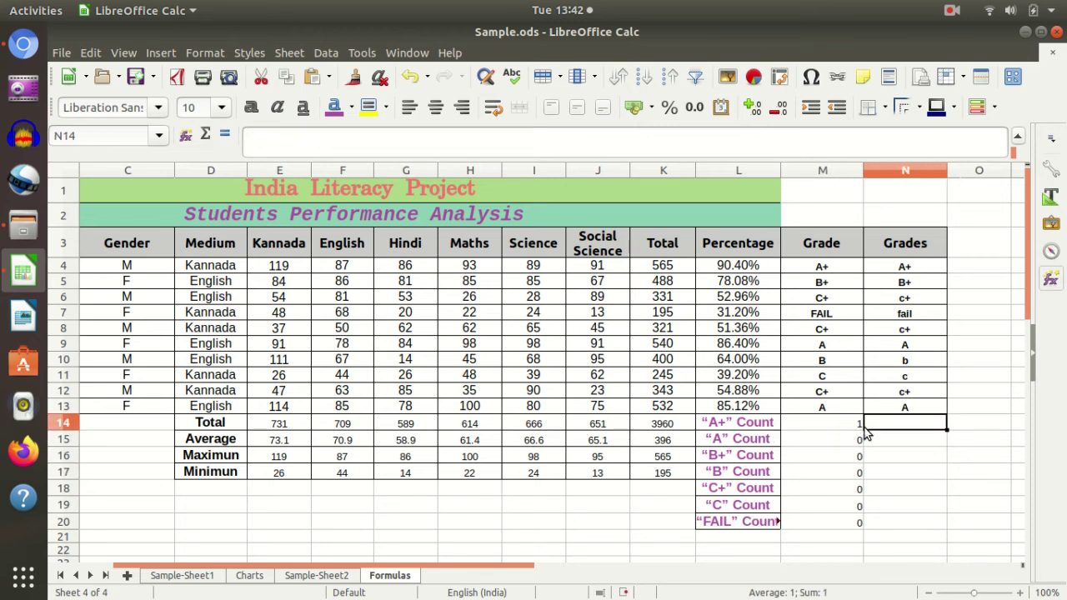
{"action": "left_click", "coordinate": [896, 472]}
{"action": "left_click", "coordinate": [859, 427]}
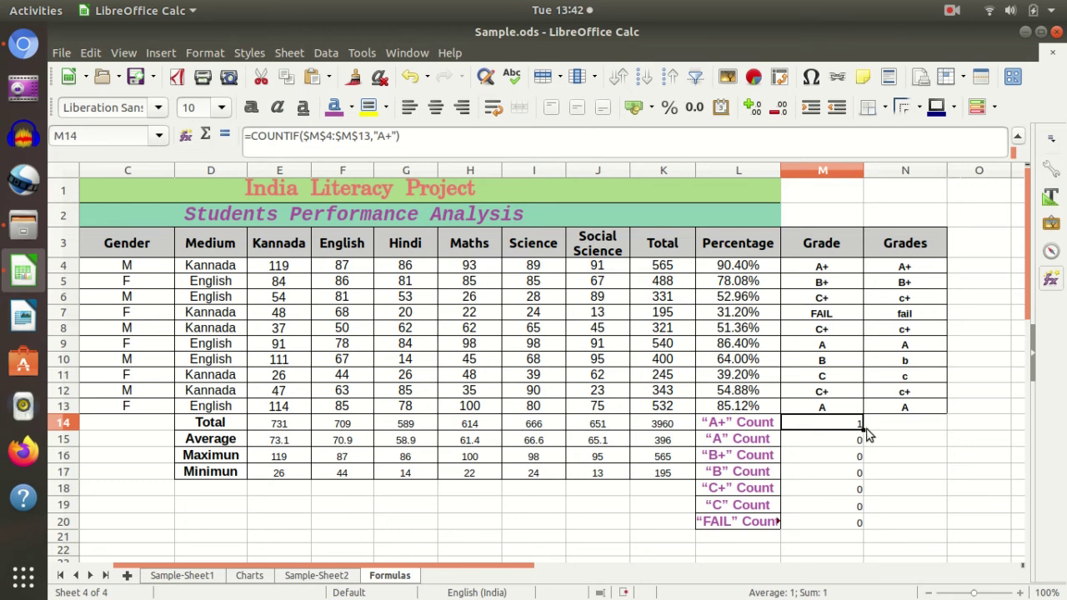
{"action": "left_click_drag", "start_coordinate": [863, 428], "coordinate": [863, 523]}
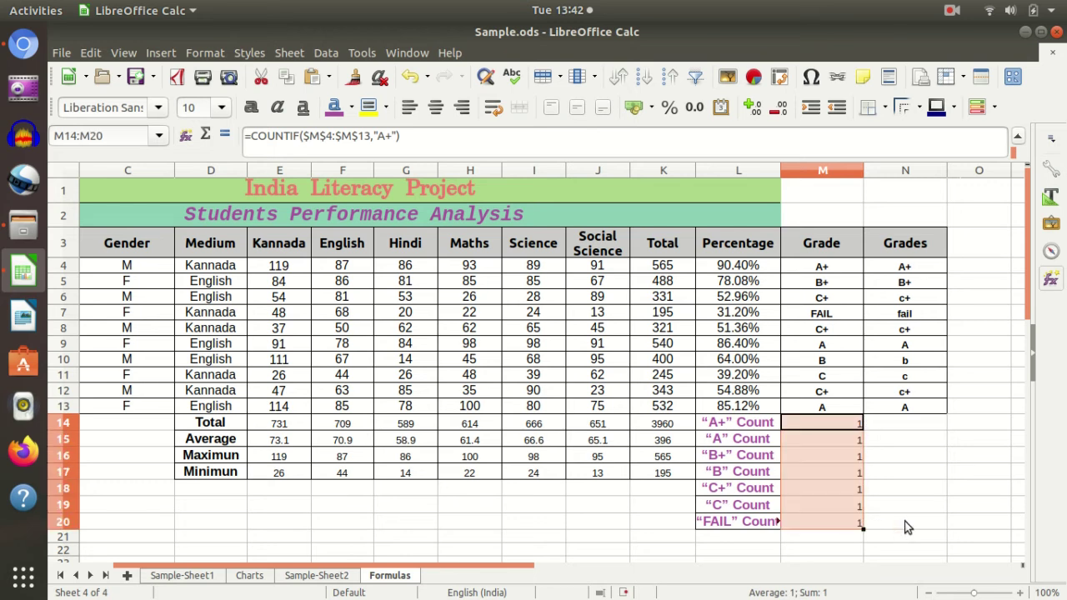
{"action": "left_click", "coordinate": [948, 531]}
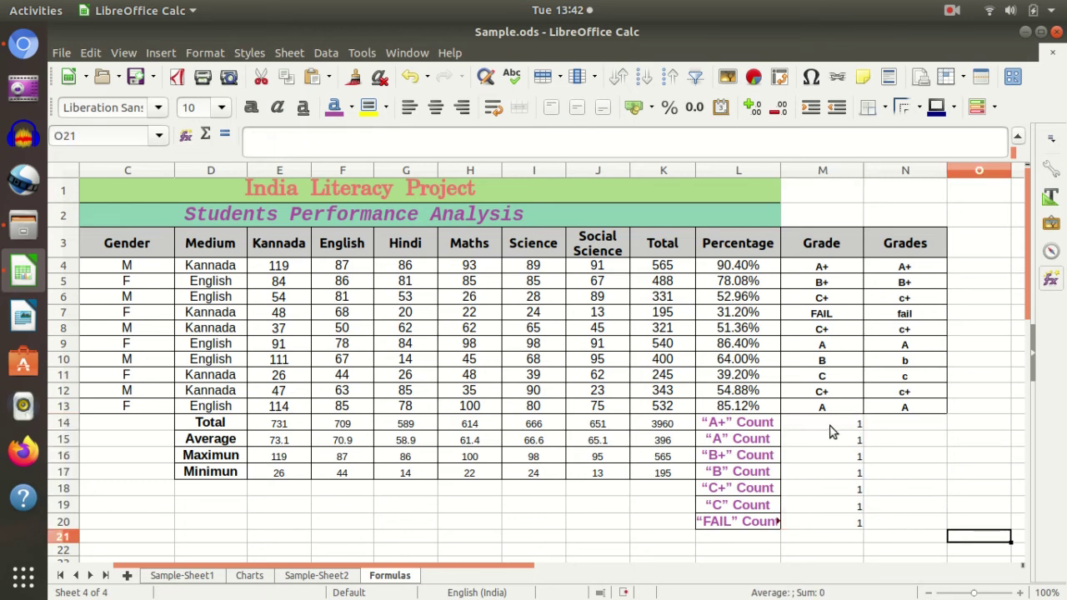
Step: Change the criteria in M15 and M16 to "A" and "B+"
{"action": "left_click", "coordinate": [820, 422]}
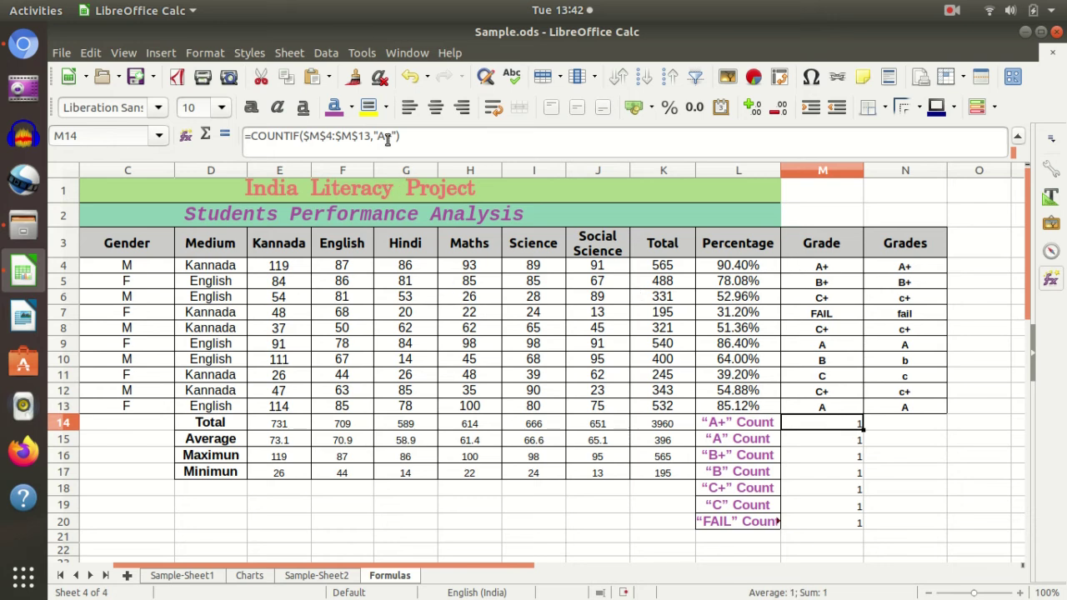
{"action": "left_click", "coordinate": [812, 438]}
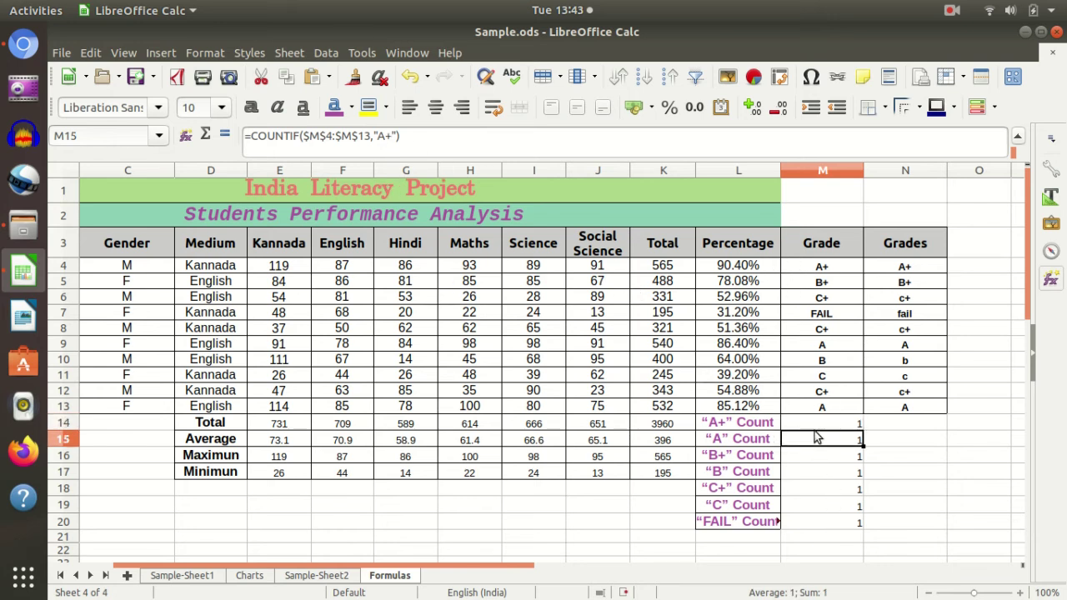
{"action": "left_click", "coordinate": [397, 136]}
{"action": "key", "text": "BackSpace"}
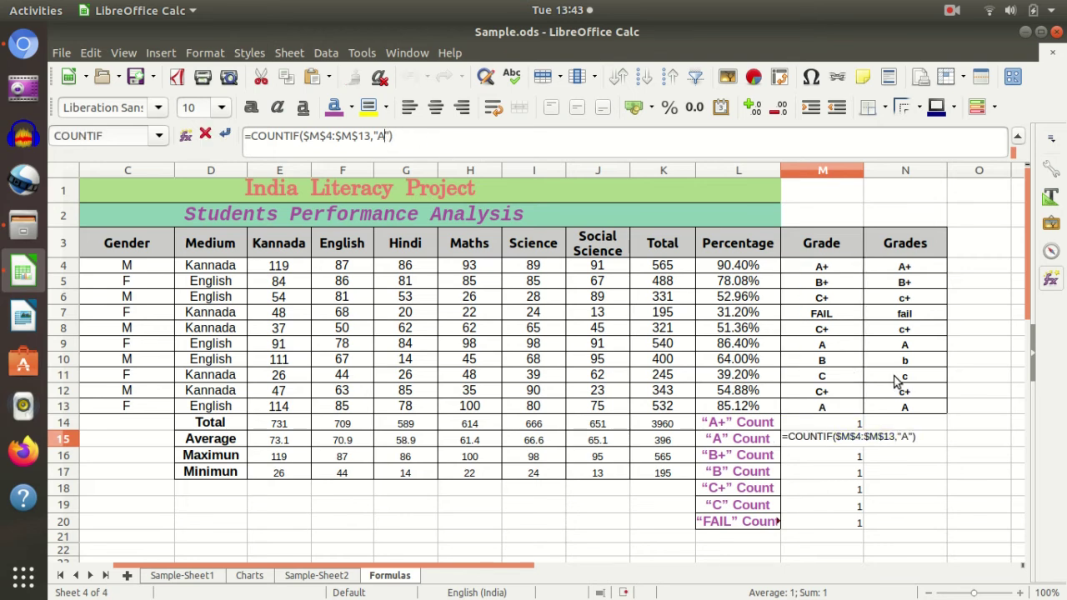
{"action": "key", "text": "Return"}
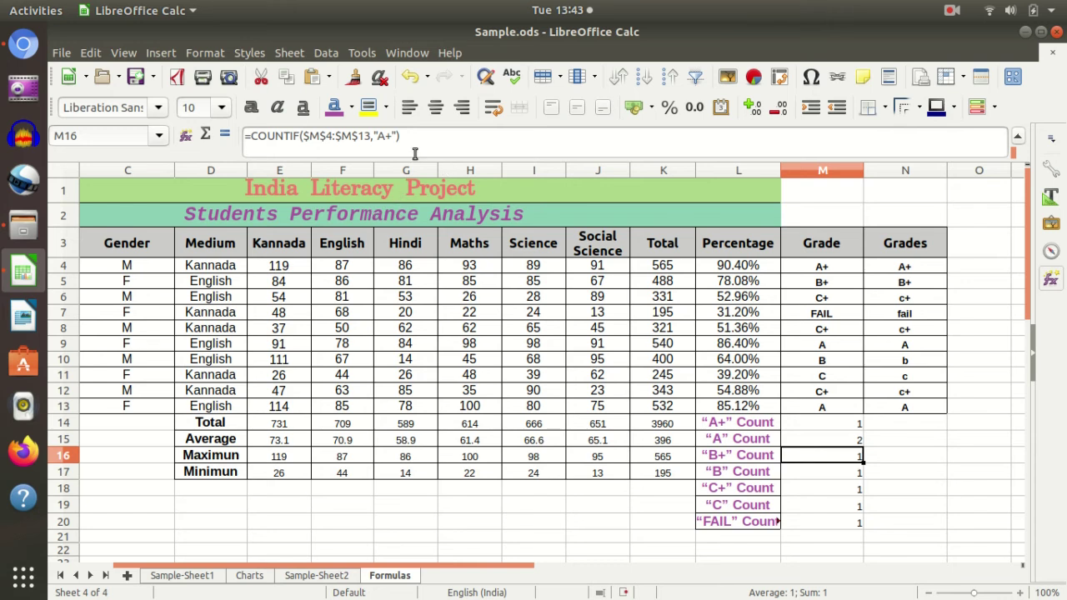
{"action": "left_click", "coordinate": [385, 136]}
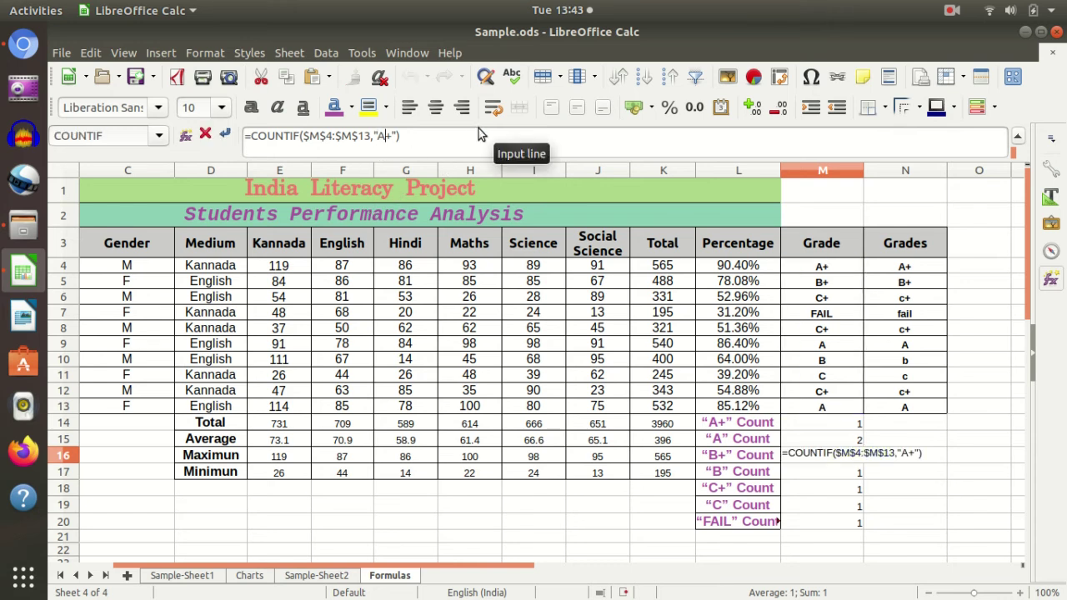
{"action": "key", "text": "BackSpace"}
{"action": "type", "text": "B"}
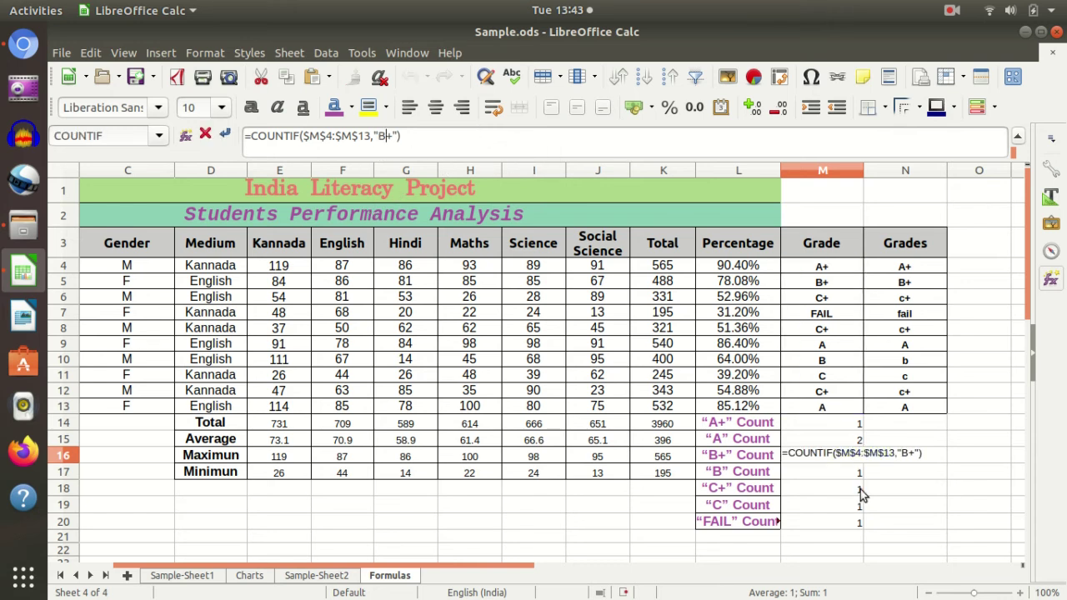
{"action": "key", "text": "Return"}
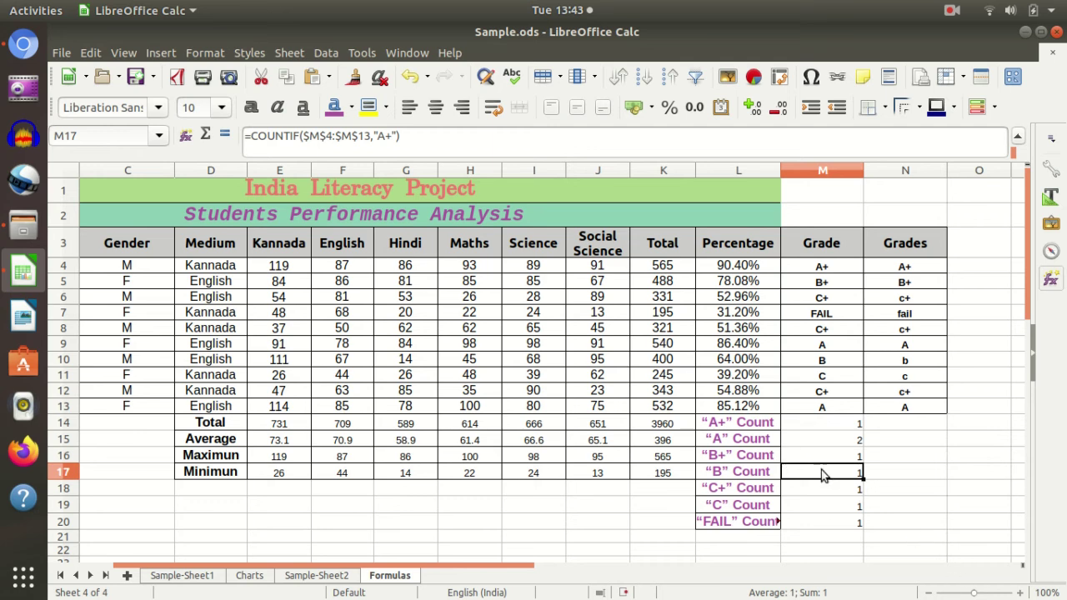
Step: Change the criteria in M17 and M18 to "B" and "C+"
{"action": "left_click", "coordinate": [379, 136]}
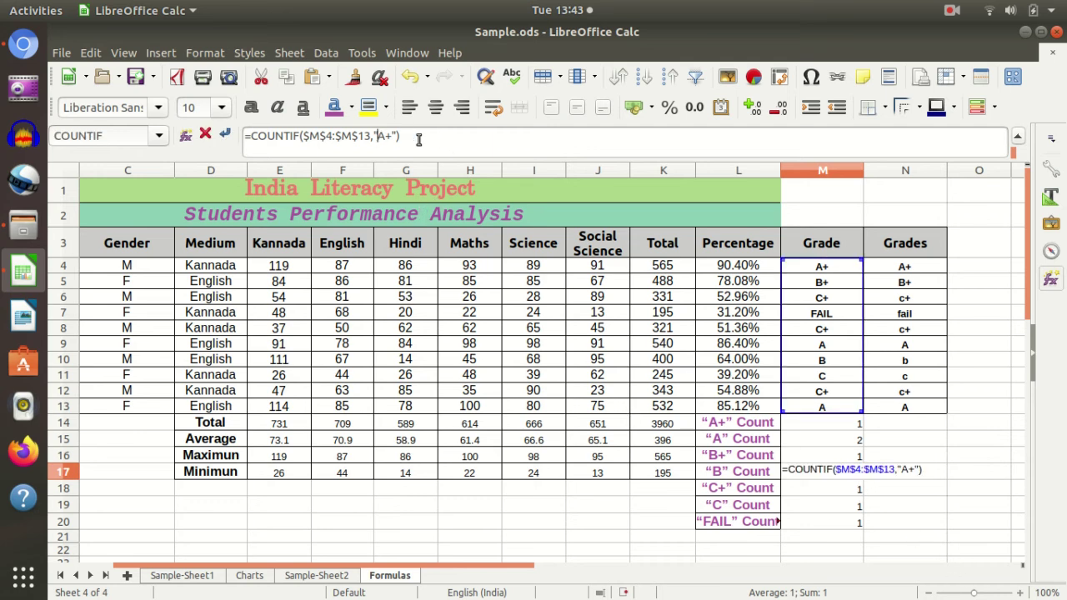
{"action": "key", "text": "BackSpace"}
{"action": "key", "text": "BackSpace"}
{"action": "type", "text": "B"}
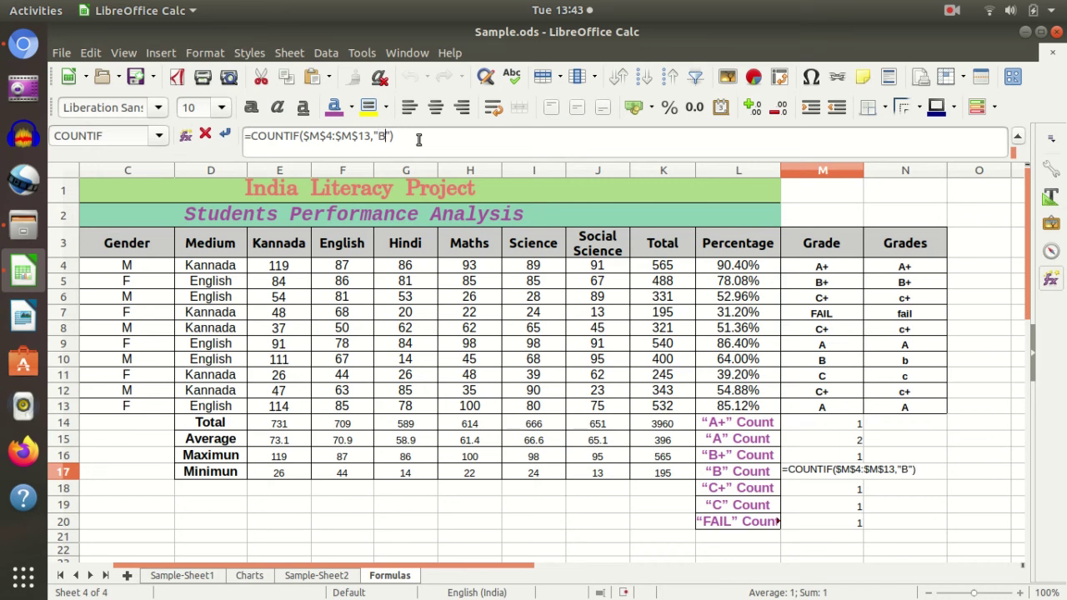
{"action": "key", "text": "Return"}
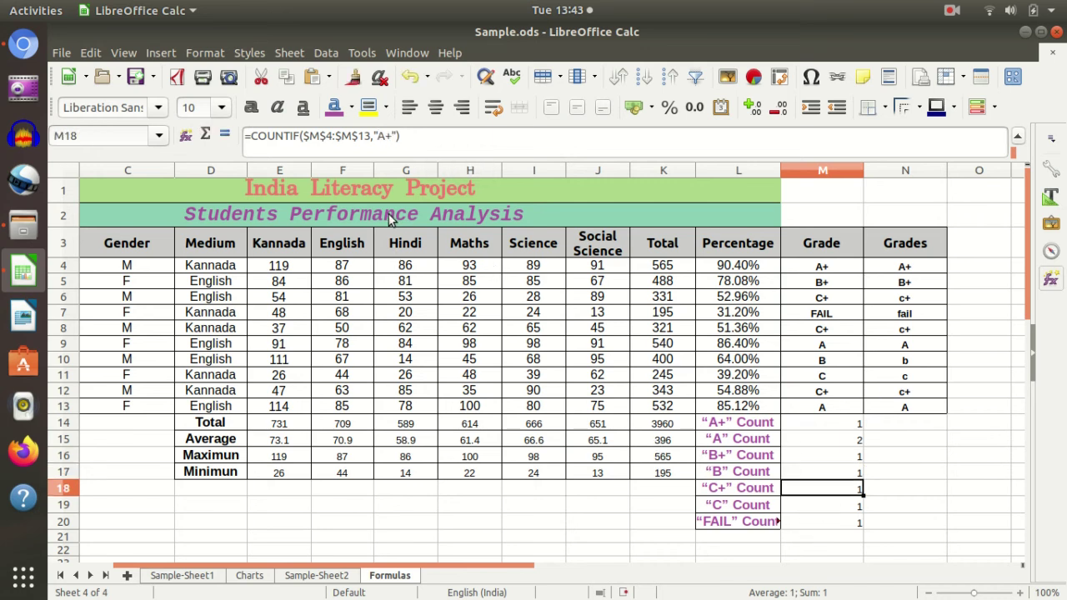
{"action": "left_click", "coordinate": [385, 135]}
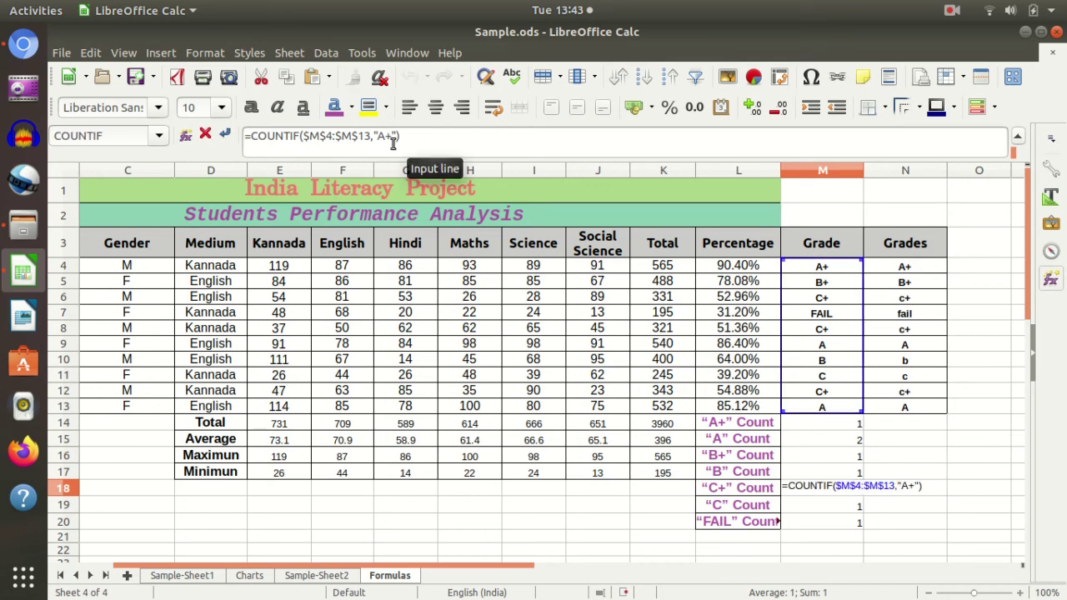
{"action": "key", "text": "BackSpace"}
{"action": "type", "text": "C"}
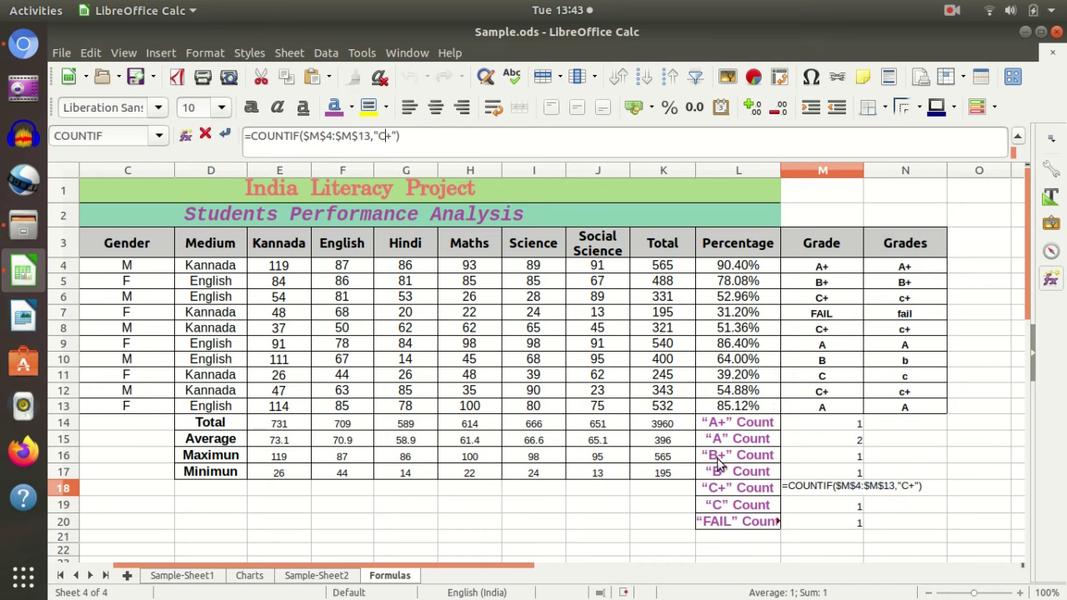
{"action": "key", "text": "Return"}
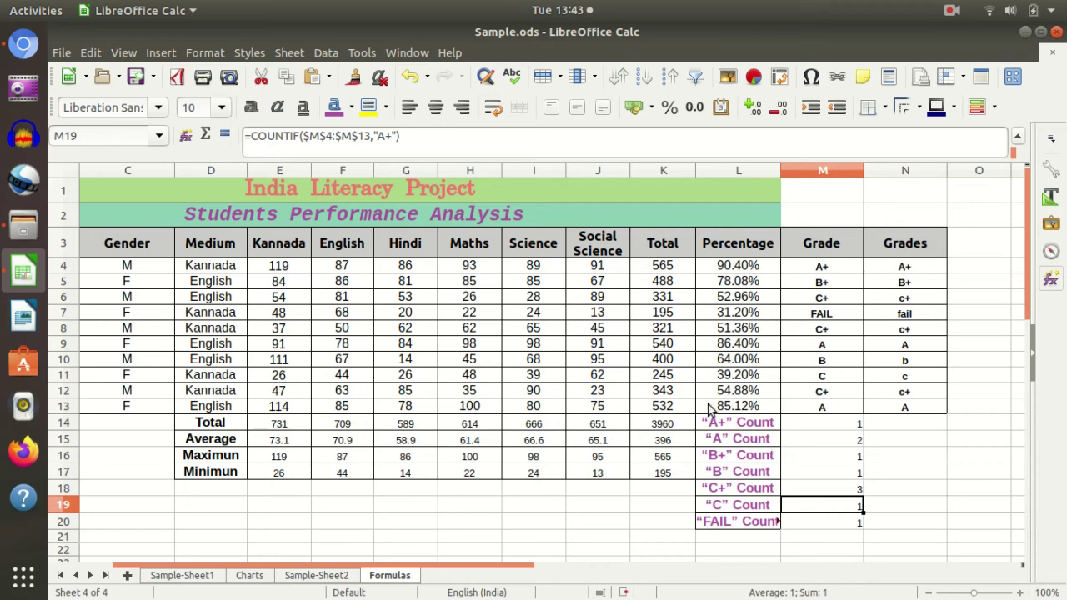
Step: Change the criteria in M19 and M20 to "C" and "FAIL"
{"action": "double_click", "coordinate": [386, 135]}
{"action": "type", "text": "C"}
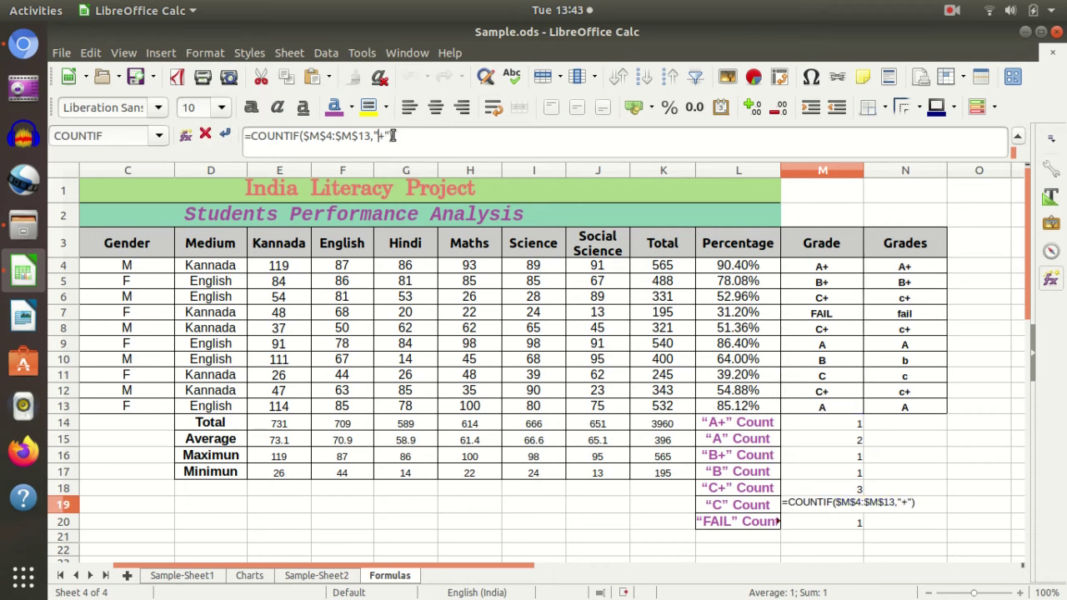
{"action": "type", "text": "+"}
{"action": "key", "text": "BackSpace"}
{"action": "key", "text": "Return"}
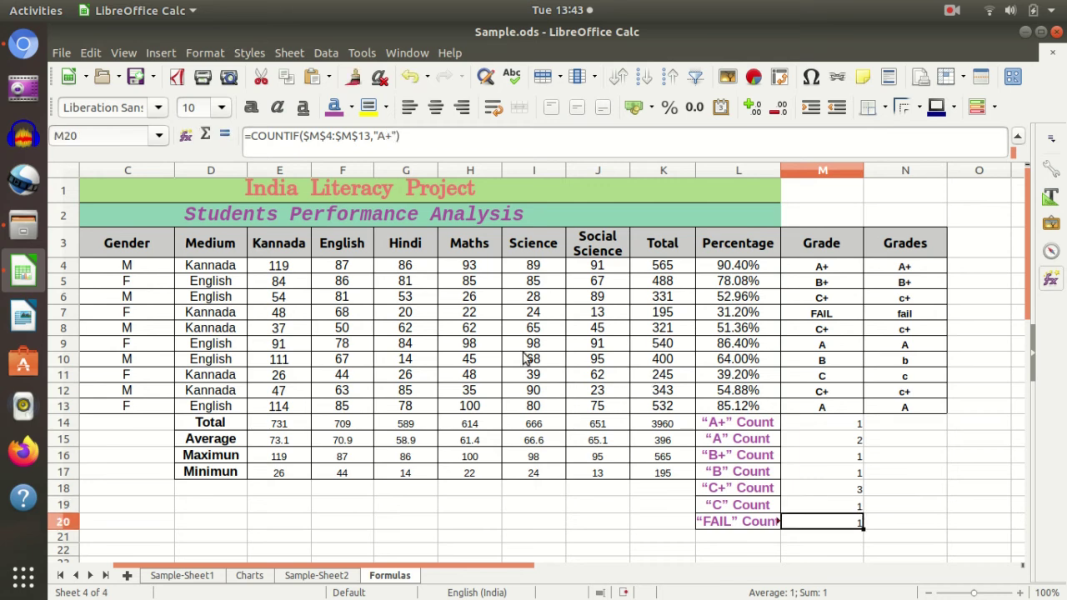
{"action": "left_click", "coordinate": [395, 136]}
{"action": "key", "text": "BackSpace"}
{"action": "key", "text": "BackSpace"}
{"action": "type", "text": "FAI"}
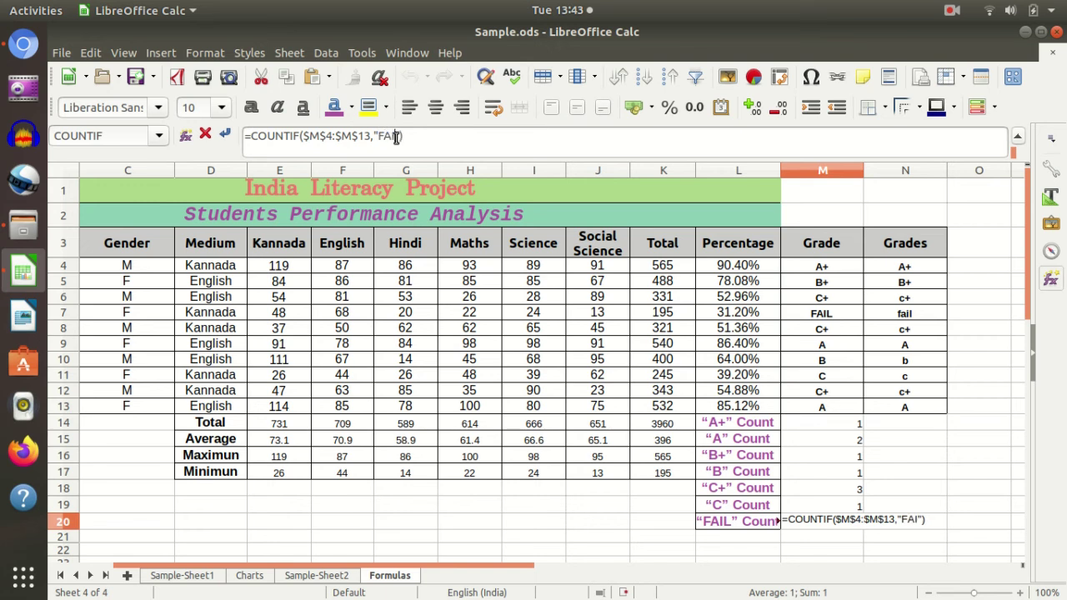
{"action": "type", "text": "L"}
{"action": "key", "text": "Return"}
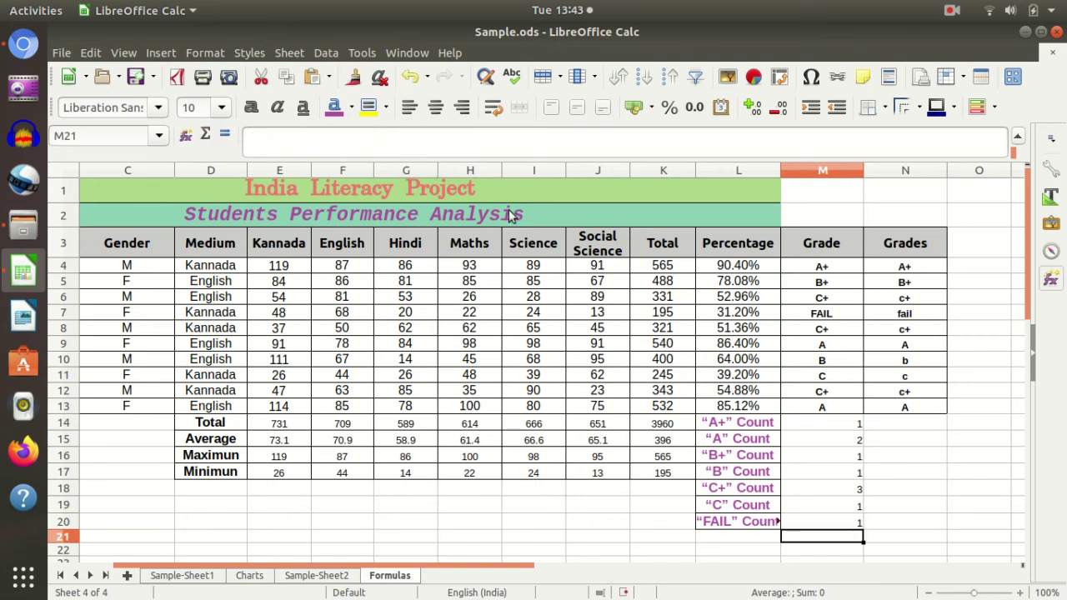
{"action": "scroll", "coordinate": [913, 421], "scroll_direction": "down", "scroll_amount": 1}
{"action": "left_click", "coordinate": [925, 467]}
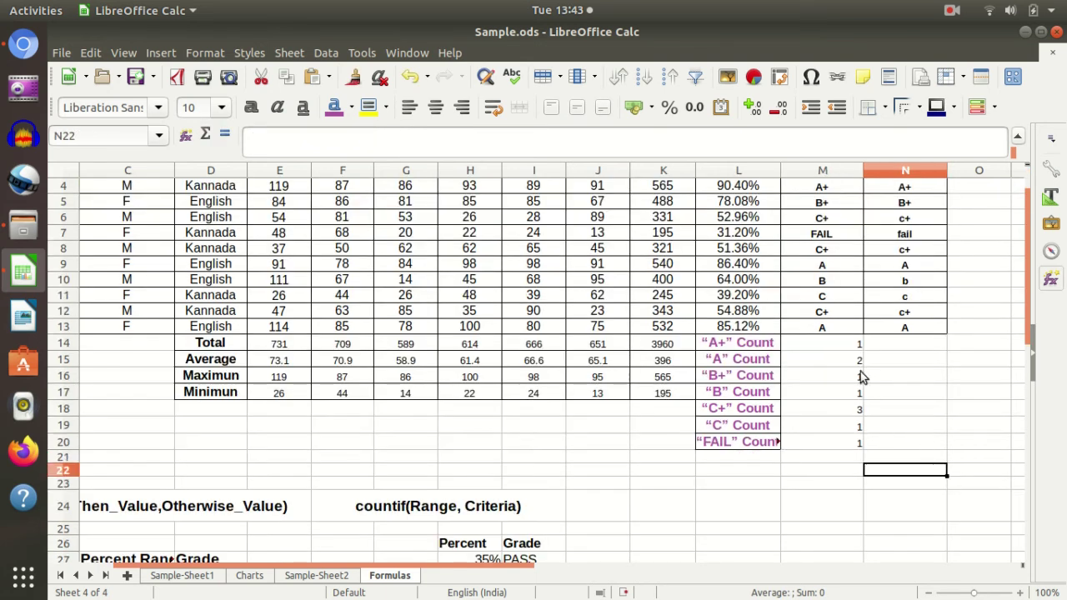
{"action": "left_click_drag", "start_coordinate": [841, 345], "coordinate": [840, 440]}
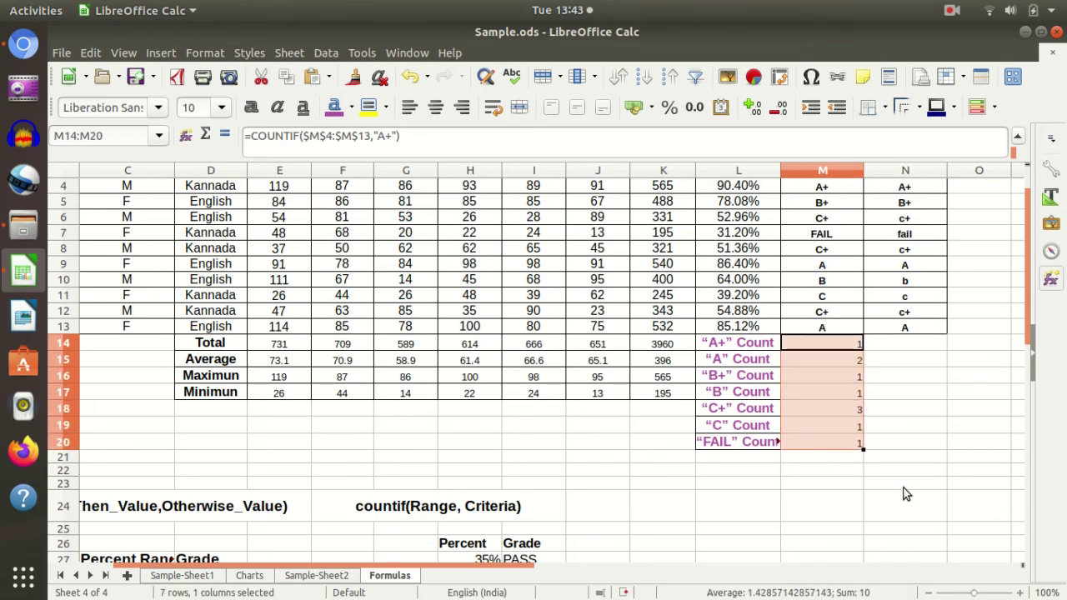
{"action": "scroll", "coordinate": [830, 265], "scroll_direction": "up", "scroll_amount": 1}
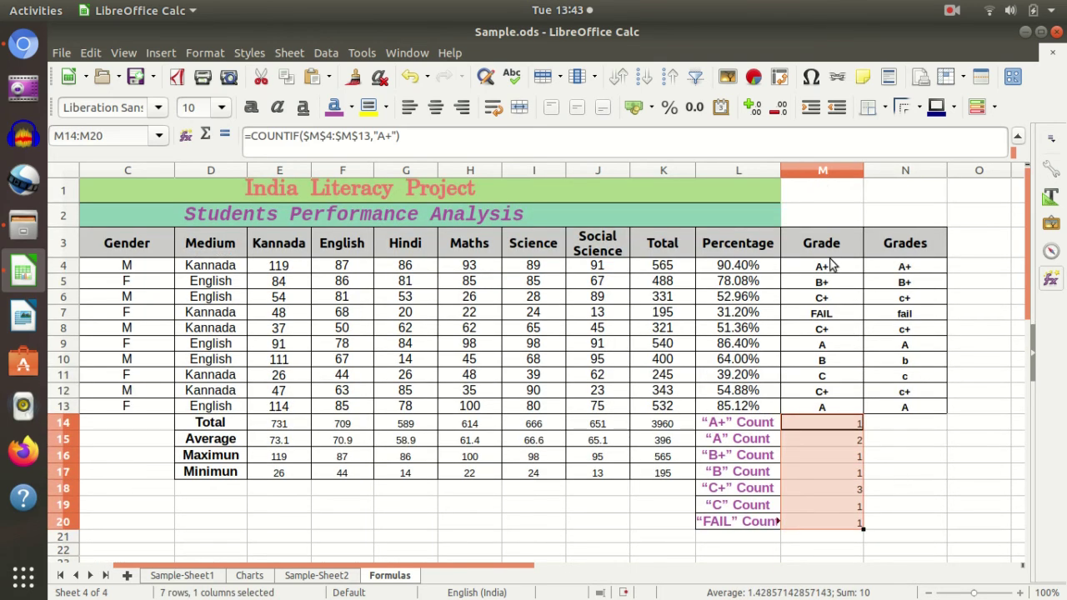
{"action": "left_click", "coordinate": [838, 427]}
{"action": "left_click", "coordinate": [835, 443]}
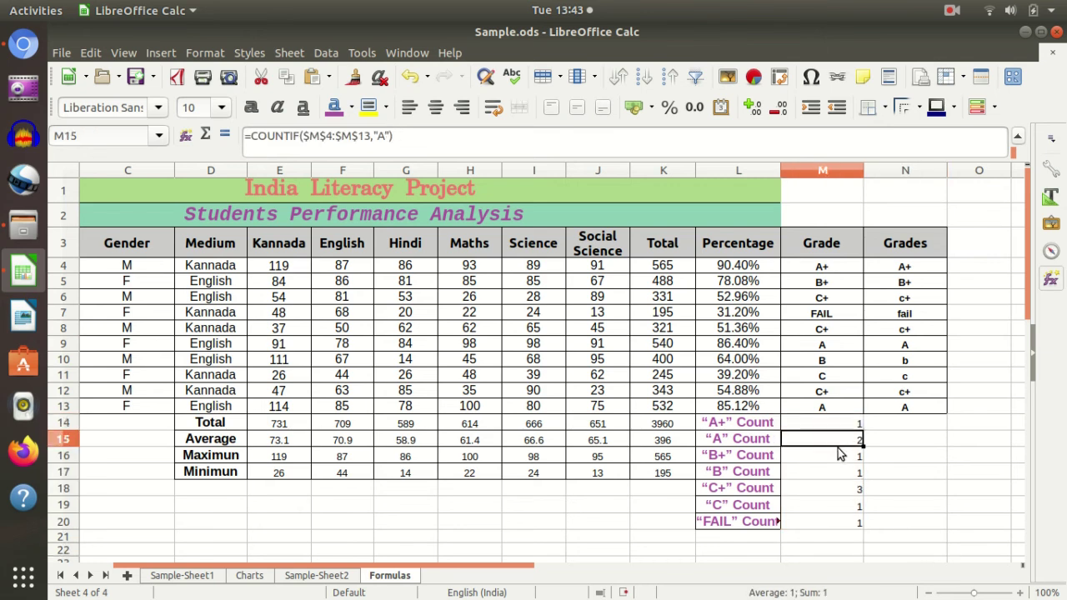
{"action": "left_click", "coordinate": [850, 458]}
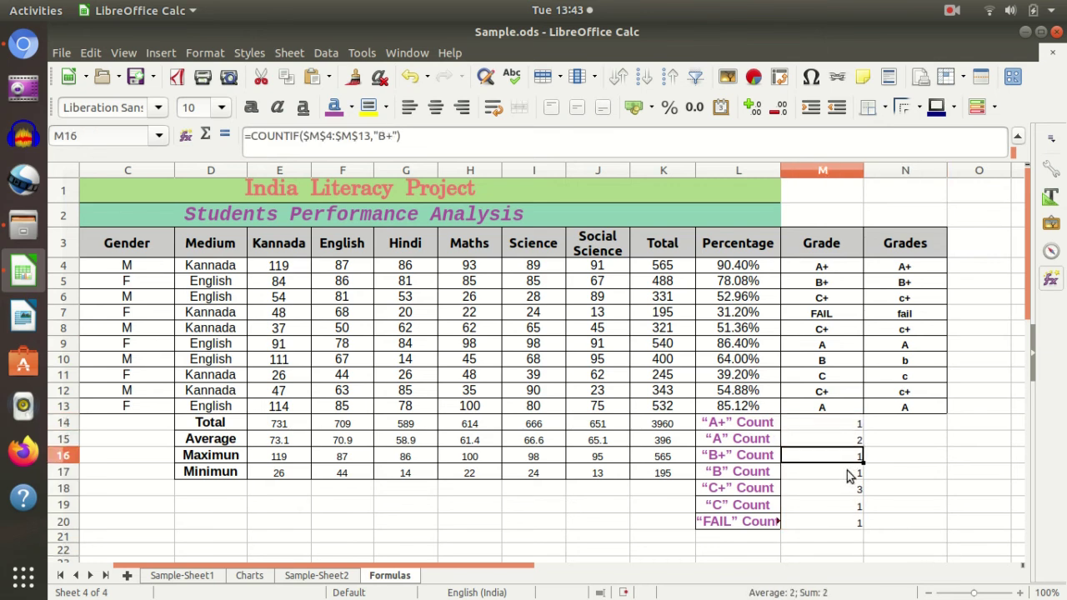
{"action": "left_click", "coordinate": [848, 472]}
{"action": "left_click", "coordinate": [850, 490]}
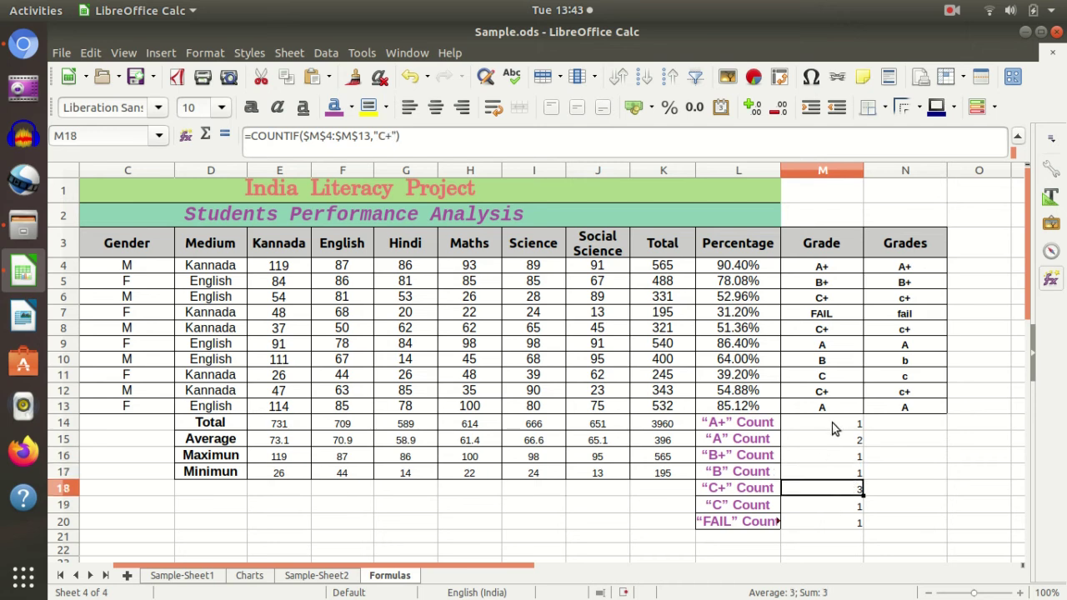
{"action": "scroll", "coordinate": [889, 522], "scroll_direction": "down", "scroll_amount": 1}
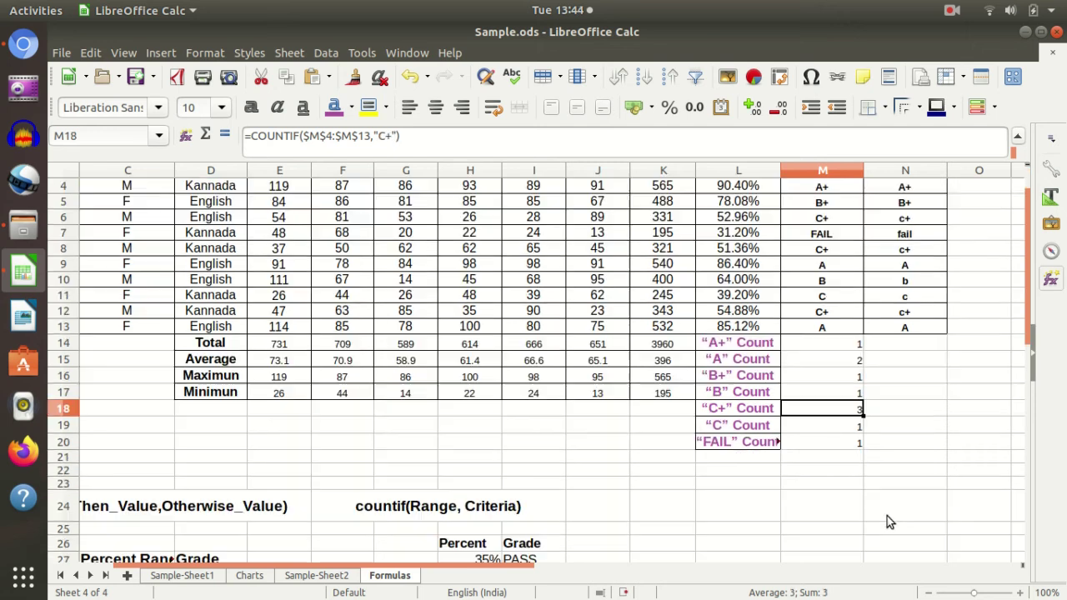
{"action": "left_click", "coordinate": [850, 425]}
{"action": "scroll", "coordinate": [862, 421], "scroll_direction": "up", "scroll_amount": 2}
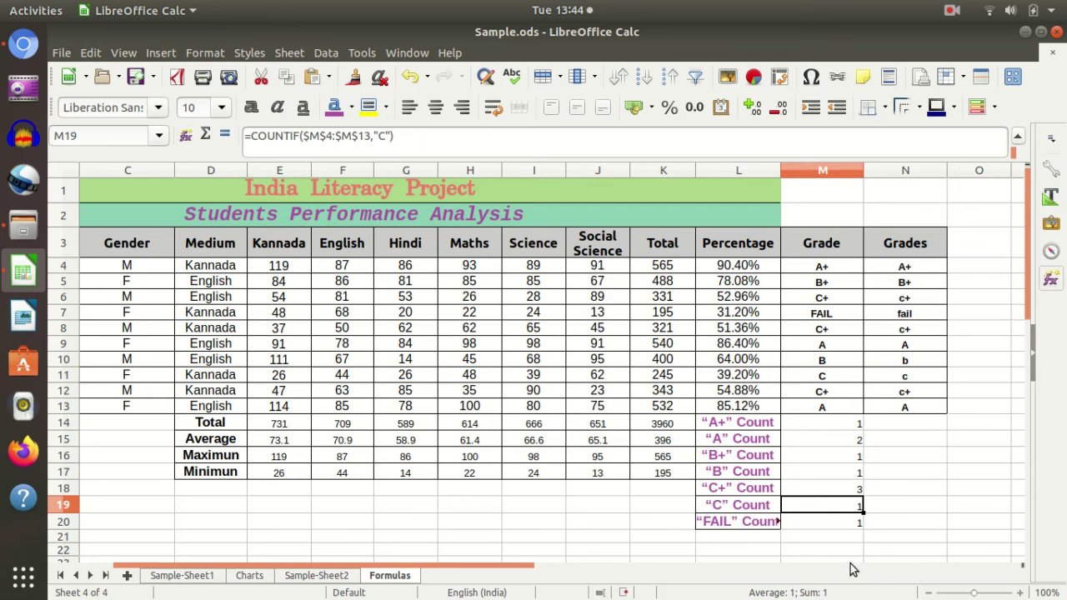
{"action": "left_click", "coordinate": [829, 520]}
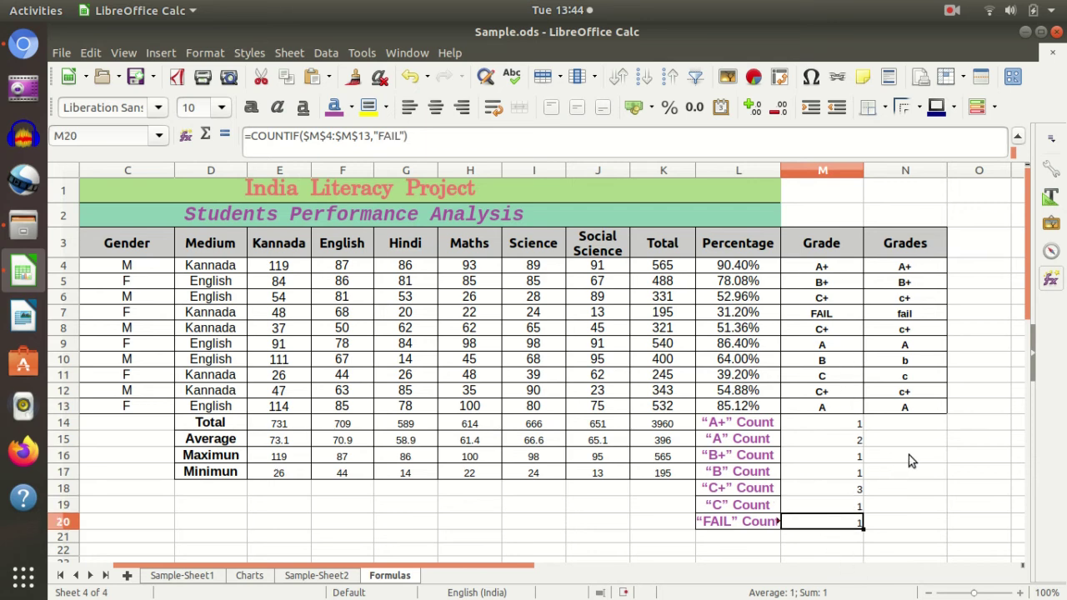
{"action": "scroll", "coordinate": [910, 460], "scroll_direction": "down", "scroll_amount": 2}
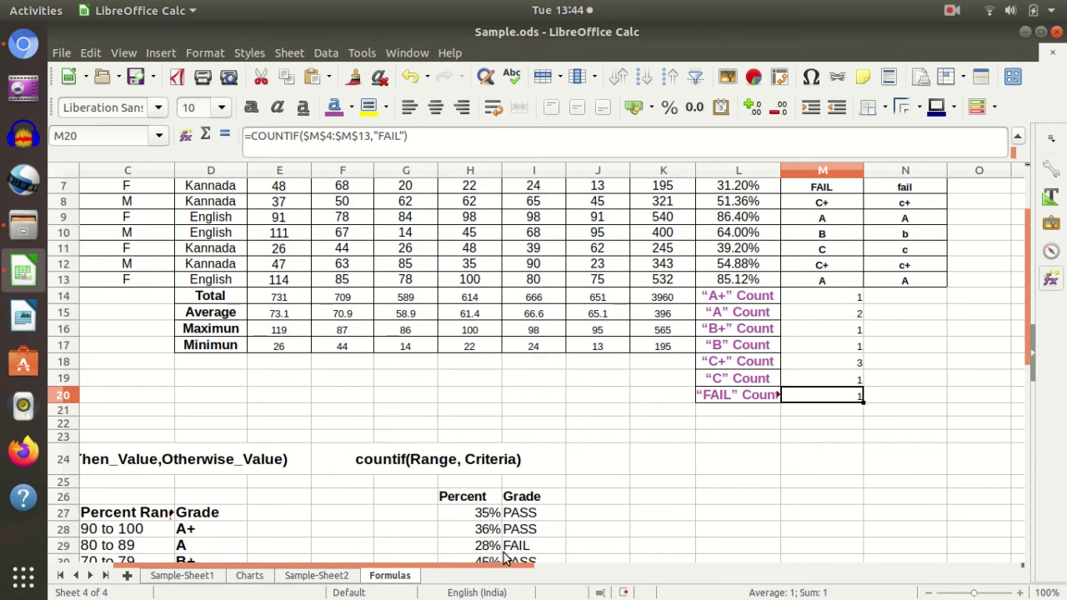
{"action": "scroll", "coordinate": [558, 555], "scroll_direction": "up", "scroll_amount": 2}
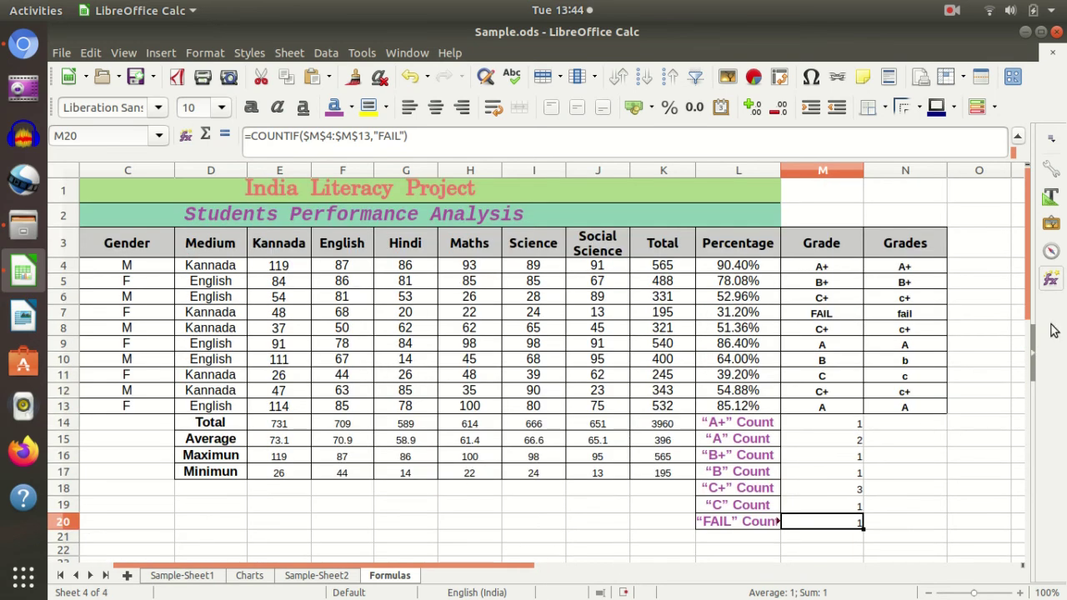
{"action": "left_click", "coordinate": [1049, 281]}
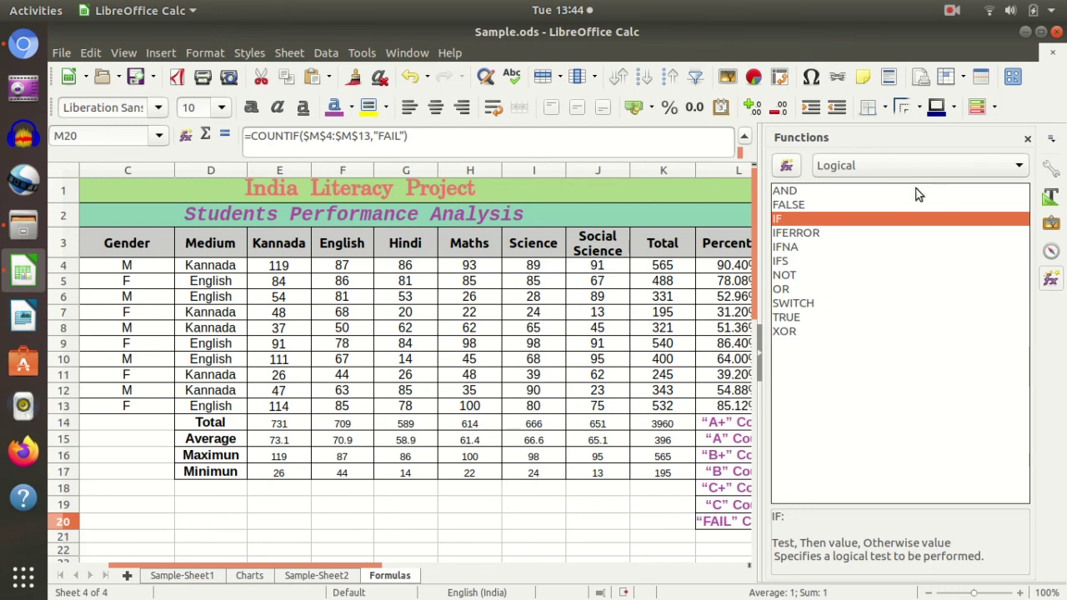
{"action": "left_click", "coordinate": [912, 166]}
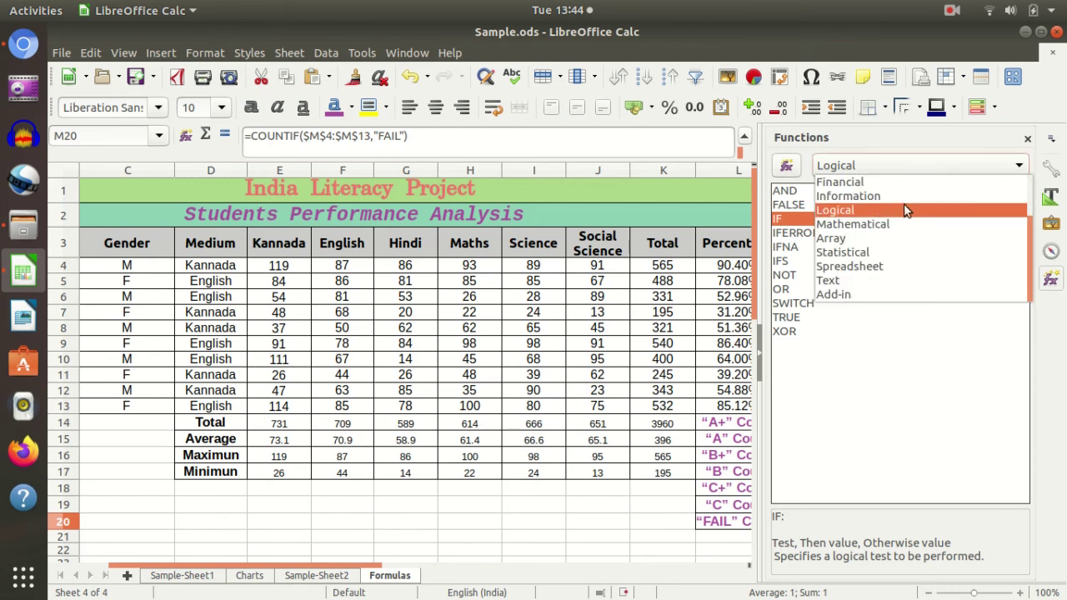
{"action": "scroll", "coordinate": [913, 216], "scroll_direction": "up", "scroll_amount": 2}
{"action": "left_click", "coordinate": [898, 195]}
{"action": "scroll", "coordinate": [925, 283], "scroll_direction": "down", "scroll_amount": 5}
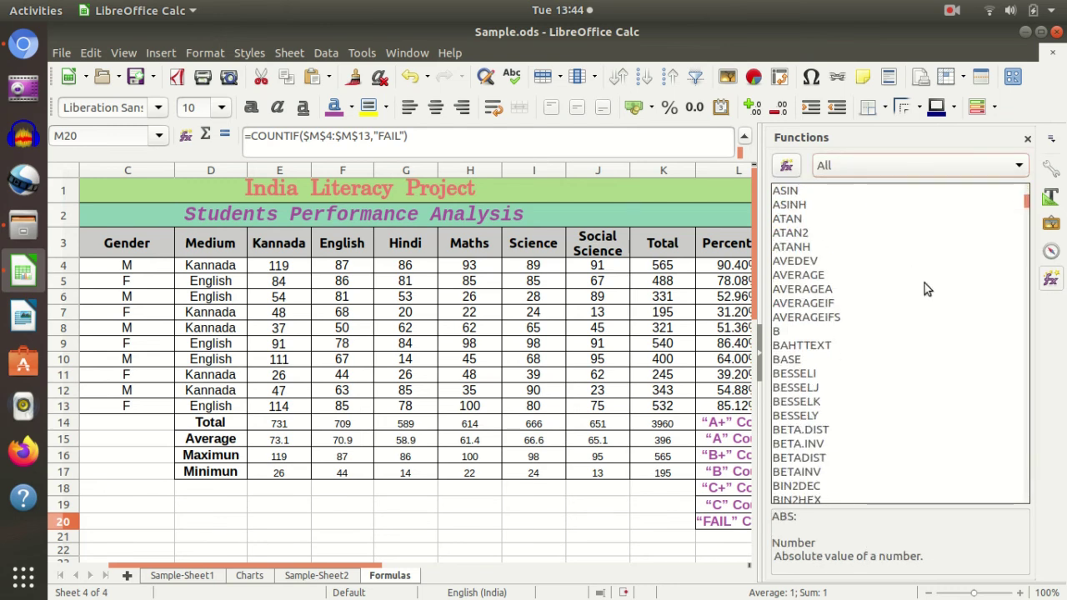
{"action": "scroll", "coordinate": [921, 278], "scroll_direction": "down", "scroll_amount": 1}
{"action": "scroll", "coordinate": [922, 284], "scroll_direction": "up", "scroll_amount": 6}
{"action": "left_click", "coordinate": [925, 165]}
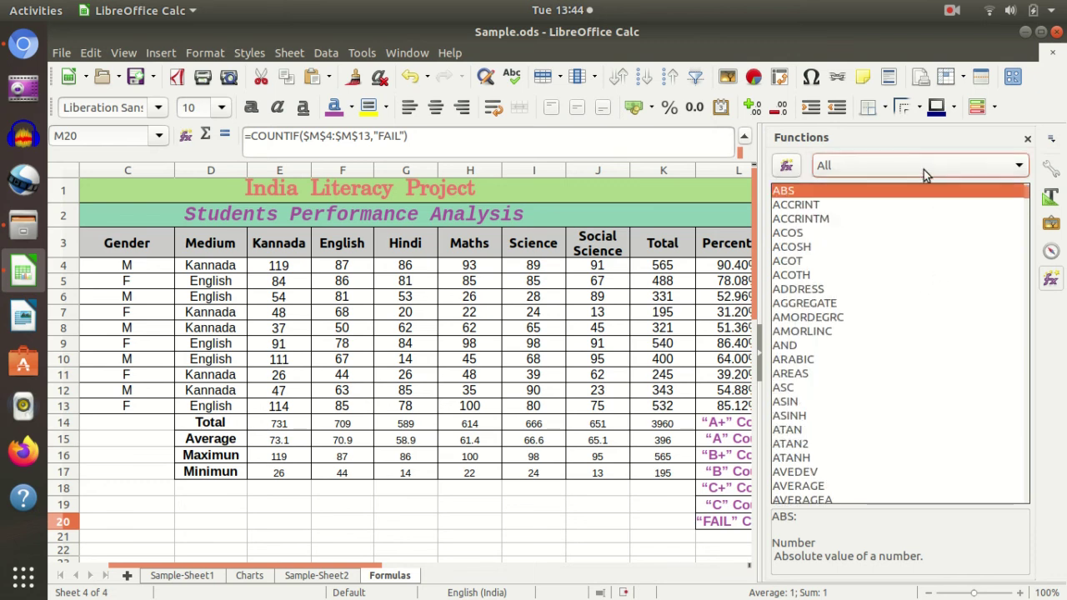
{"action": "scroll", "coordinate": [939, 239], "scroll_direction": "up", "scroll_amount": 1}
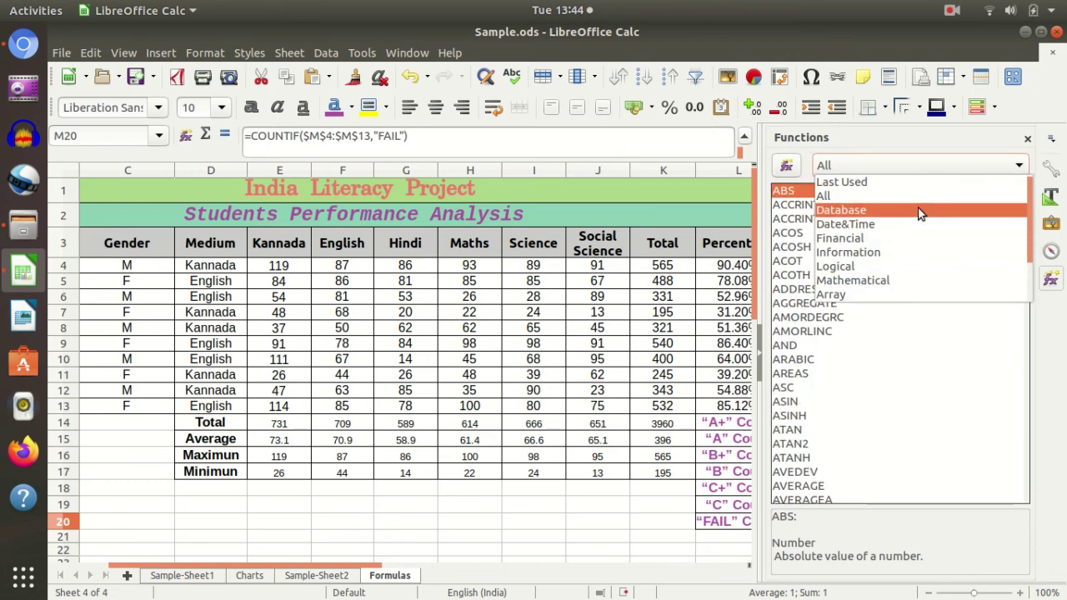
{"action": "left_click", "coordinate": [917, 210]}
{"action": "left_click", "coordinate": [914, 167]}
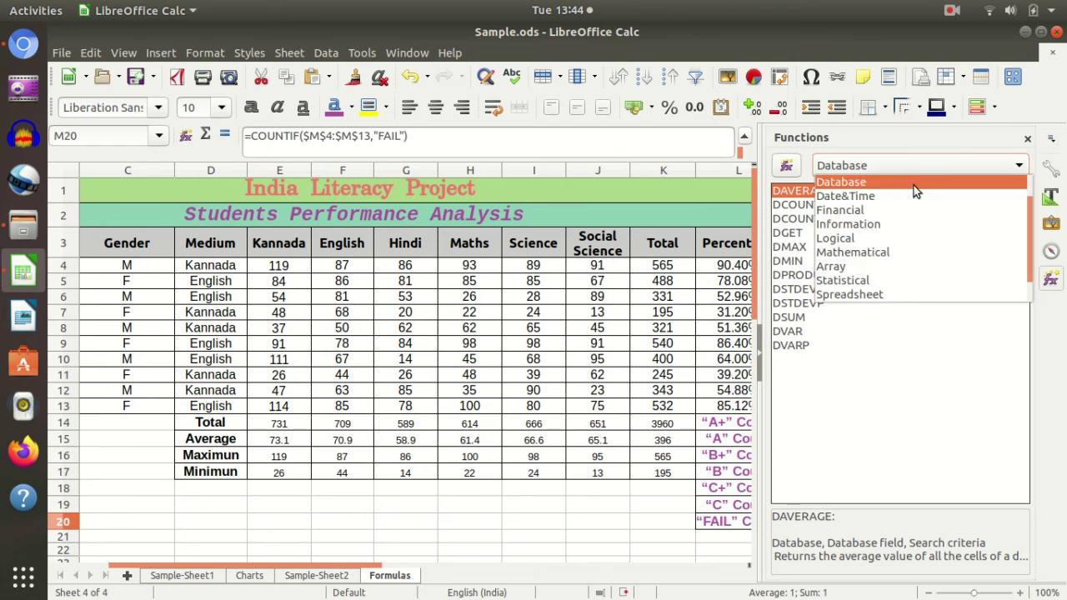
{"action": "left_click", "coordinate": [923, 239]}
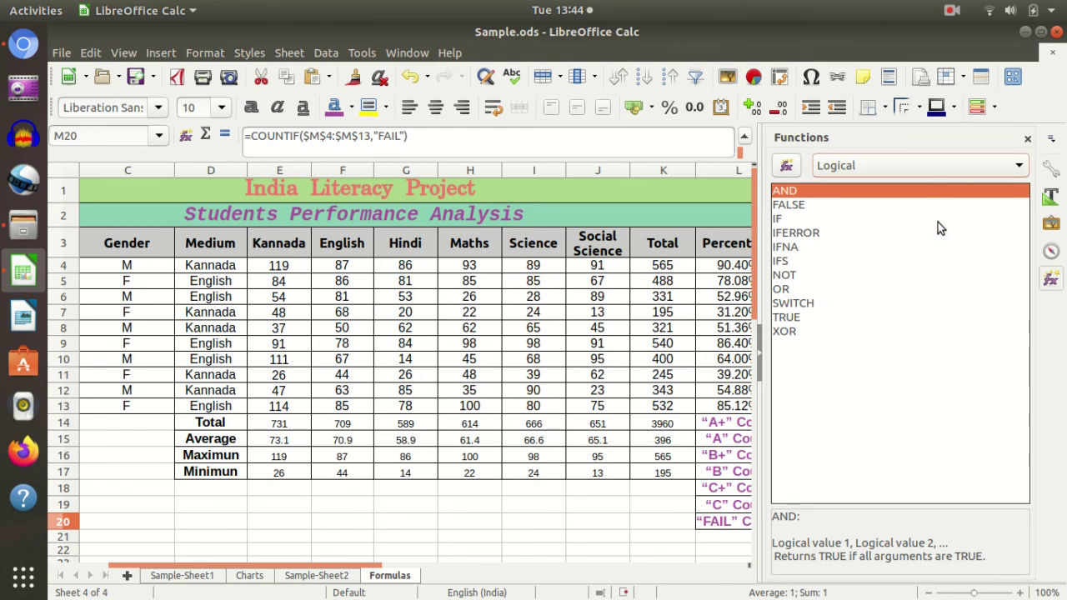
{"action": "left_click", "coordinate": [912, 166]}
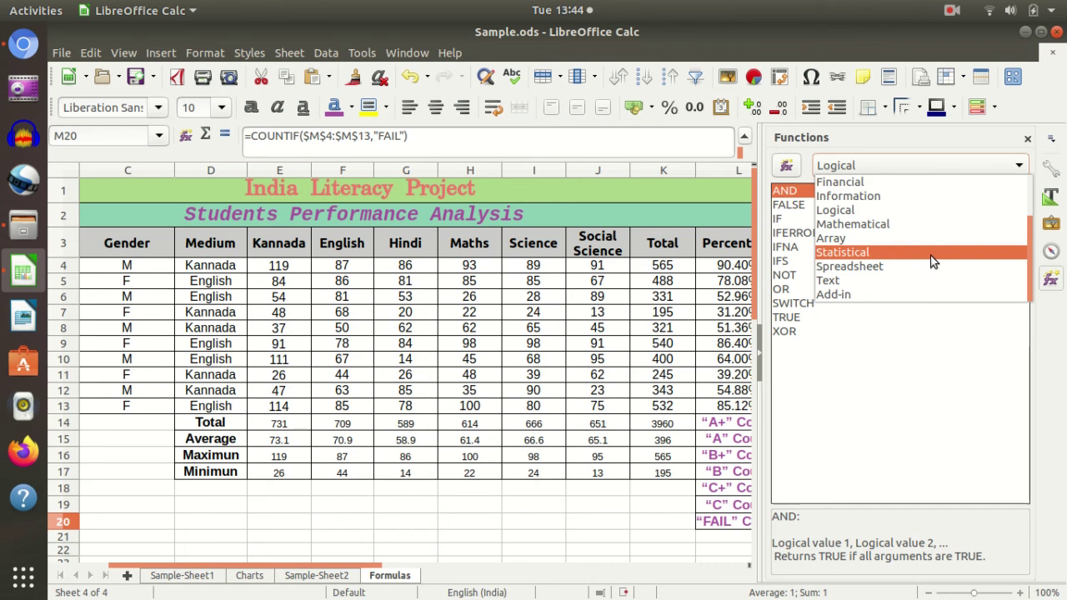
{"action": "scroll", "coordinate": [932, 262], "scroll_direction": "up", "scroll_amount": 2}
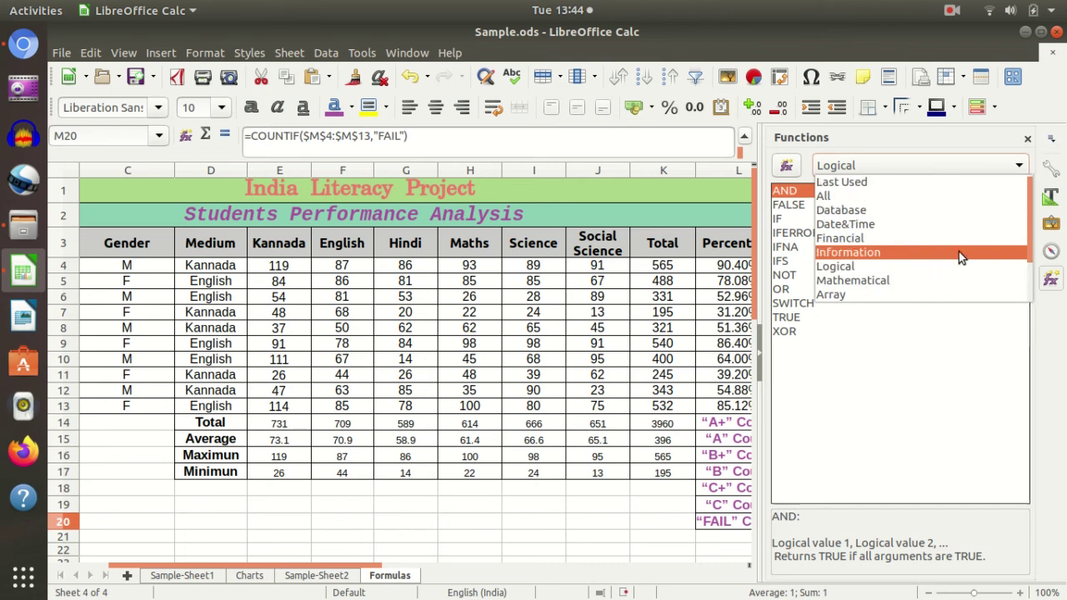
{"action": "left_click", "coordinate": [919, 281]}
{"action": "scroll", "coordinate": [912, 271], "scroll_direction": "down", "scroll_amount": 4}
{"action": "scroll", "coordinate": [912, 272], "scroll_direction": "down", "scroll_amount": 6}
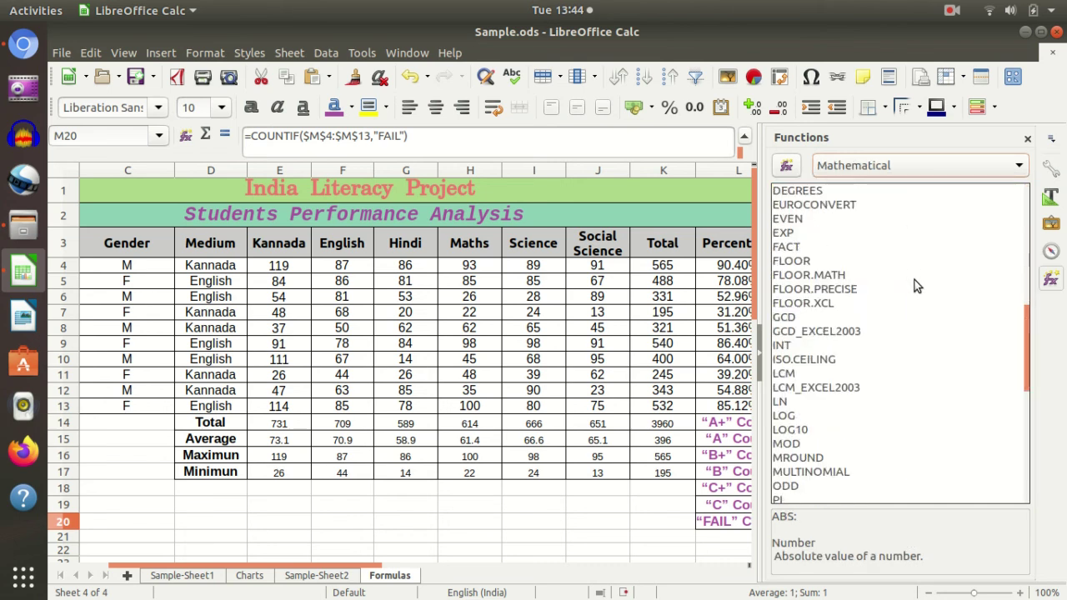
{"action": "scroll", "coordinate": [914, 283], "scroll_direction": "down", "scroll_amount": 6}
{"action": "scroll", "coordinate": [859, 408], "scroll_direction": "down", "scroll_amount": 4}
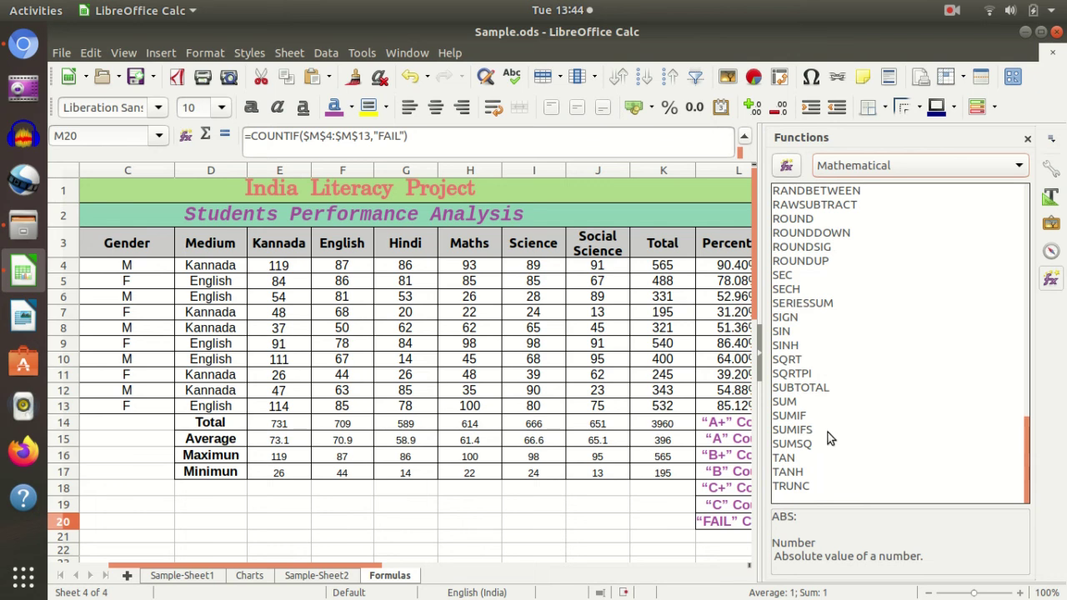
{"action": "scroll", "coordinate": [864, 425], "scroll_direction": "up", "scroll_amount": 3}
{"action": "scroll", "coordinate": [852, 368], "scroll_direction": "up", "scroll_amount": 3}
{"action": "scroll", "coordinate": [872, 358], "scroll_direction": "up", "scroll_amount": 5}
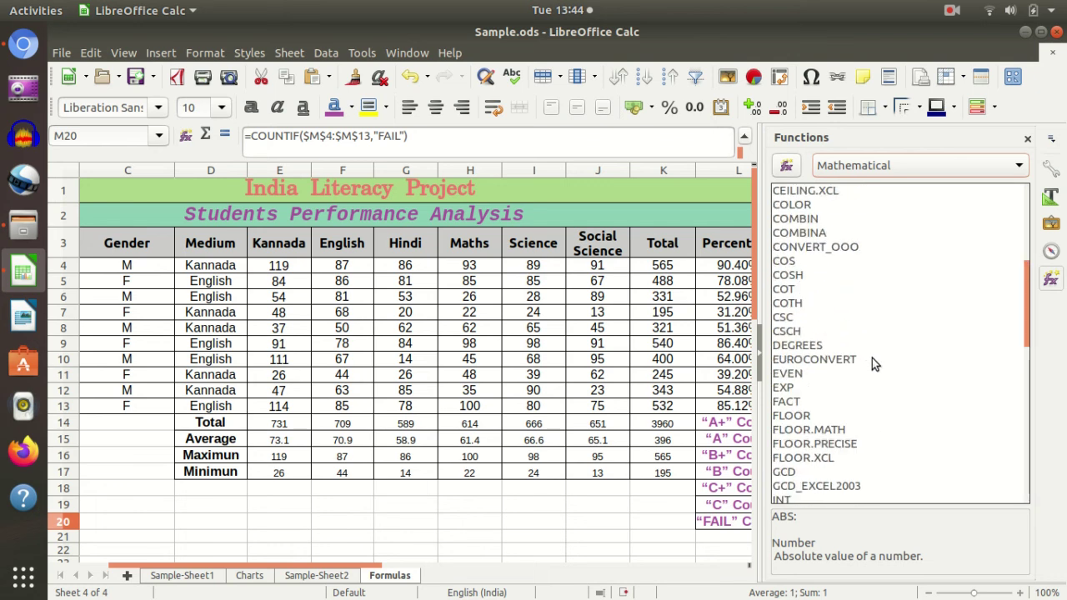
{"action": "scroll", "coordinate": [897, 293], "scroll_direction": "up", "scroll_amount": 5}
{"action": "scroll", "coordinate": [945, 186], "scroll_direction": "up", "scroll_amount": 2}
{"action": "left_click", "coordinate": [945, 167]}
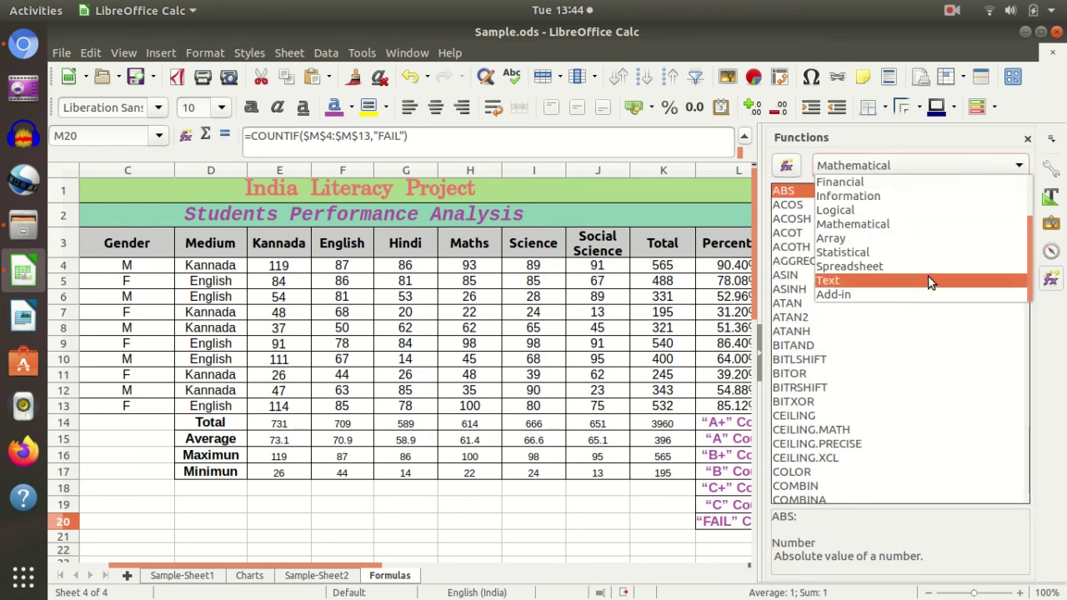
{"action": "scroll", "coordinate": [929, 281], "scroll_direction": "up", "scroll_amount": 2}
{"action": "left_click", "coordinate": [908, 196]}
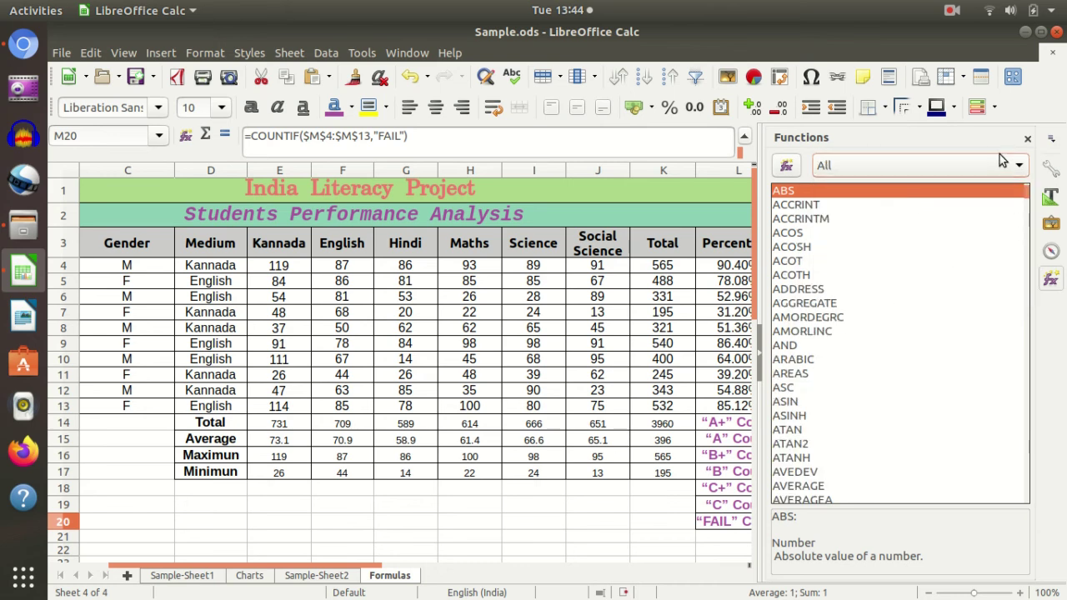
{"action": "left_click", "coordinate": [1028, 139]}
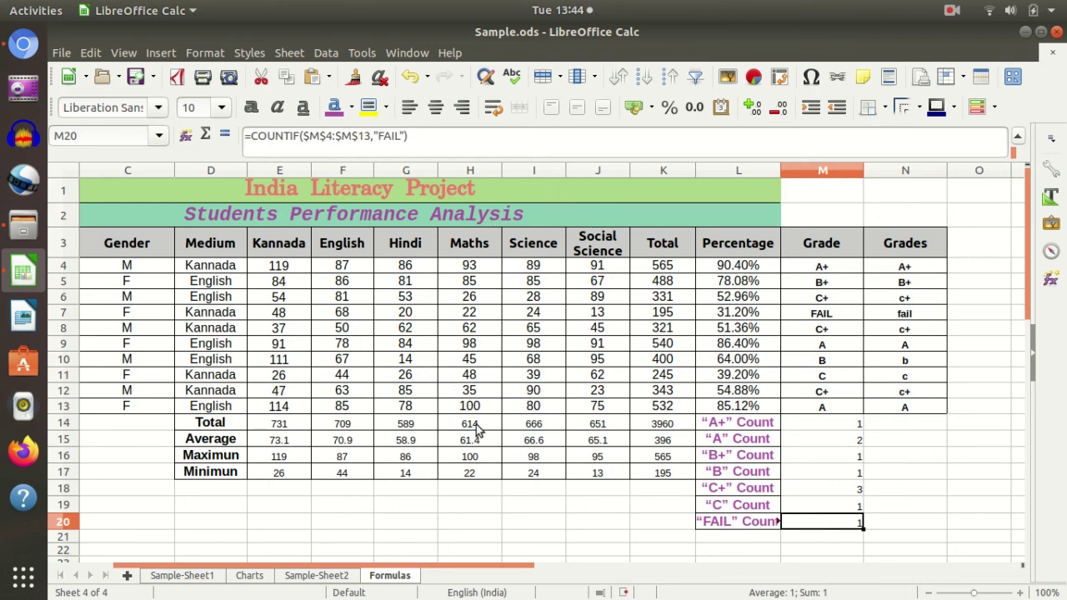
{"action": "scroll", "coordinate": [476, 437], "scroll_direction": "down", "scroll_amount": 2}
{"action": "scroll", "coordinate": [475, 438], "scroll_direction": "up", "scroll_amount": 2}
{"action": "scroll", "coordinate": [549, 426], "scroll_direction": "down", "scroll_amount": 4}
{"action": "scroll", "coordinate": [552, 492], "scroll_direction": "down", "scroll_amount": 2}
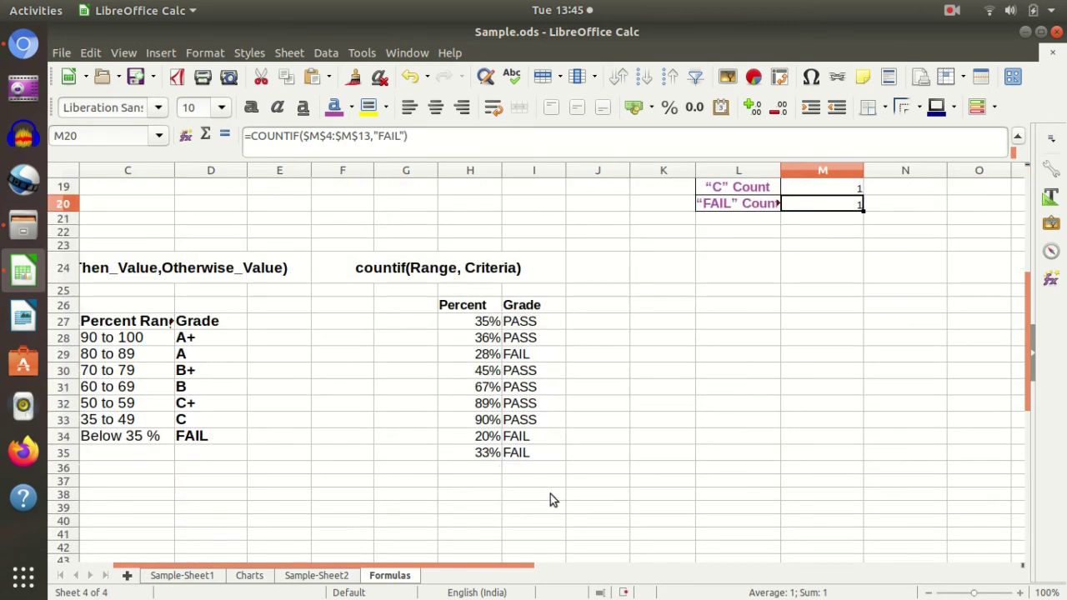
{"action": "left_click_drag", "start_coordinate": [506, 566], "coordinate": [455, 572]}
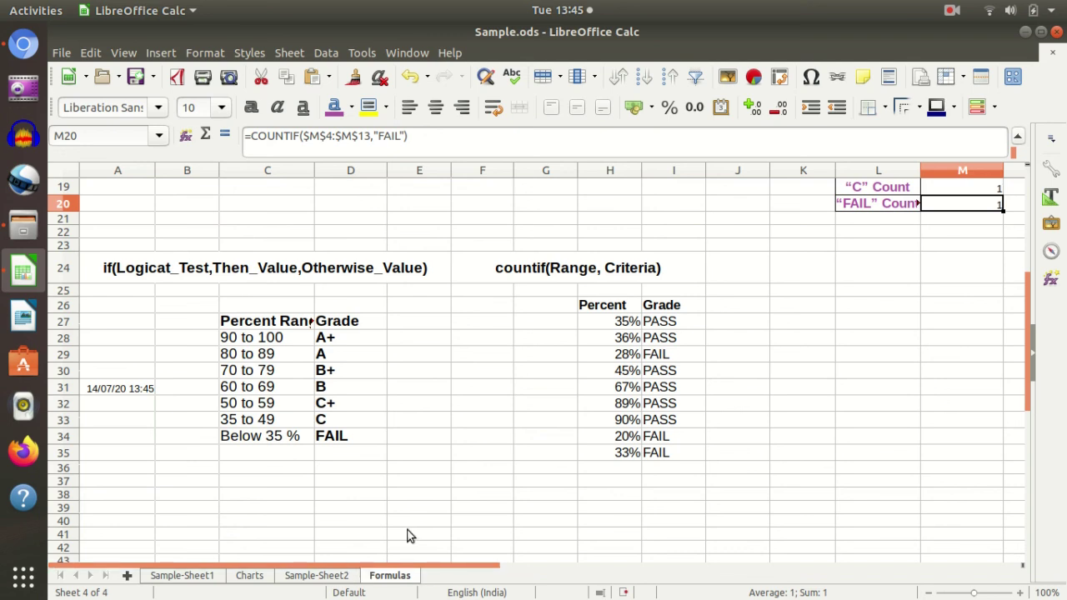
{"action": "scroll", "coordinate": [581, 411], "scroll_direction": "up", "scroll_amount": 4}
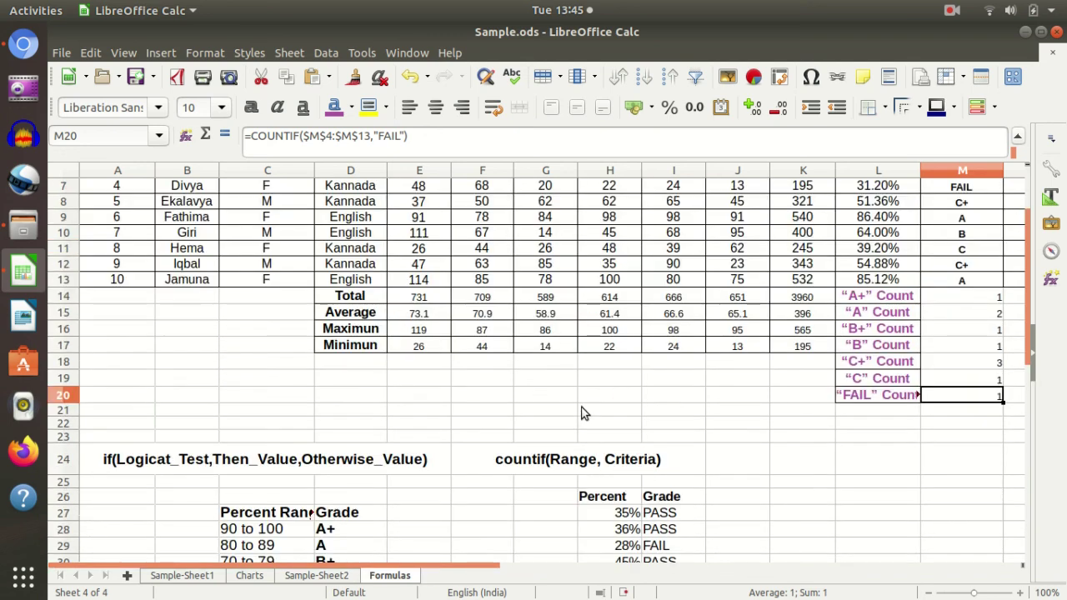
{"action": "scroll", "coordinate": [581, 411], "scroll_direction": "up", "scroll_amount": 2}
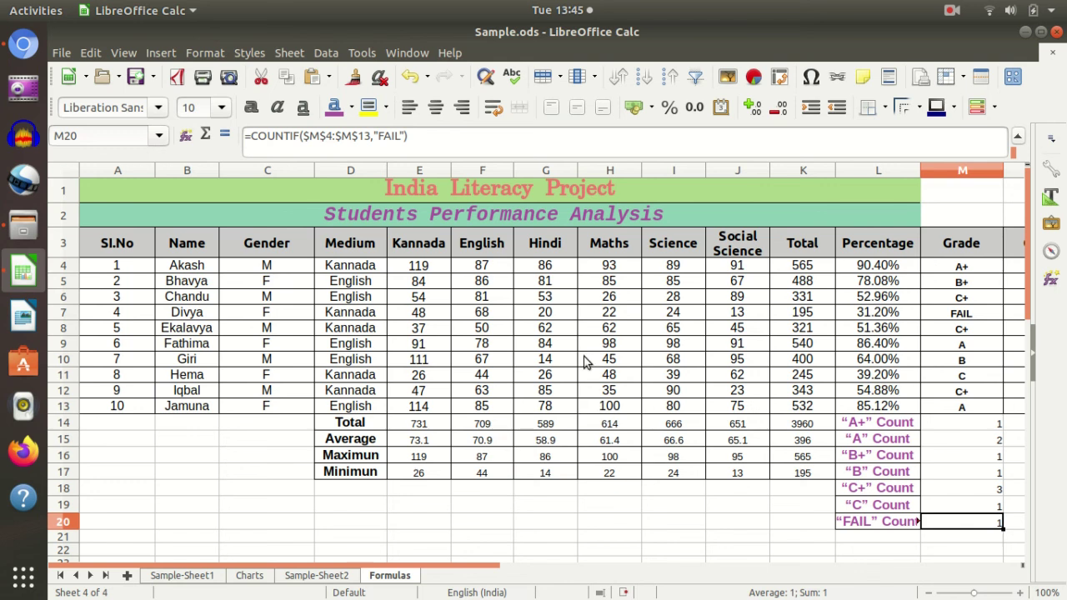
{"action": "scroll", "coordinate": [585, 367], "scroll_direction": "down", "scroll_amount": 2}
{"action": "scroll", "coordinate": [584, 375], "scroll_direction": "up", "scroll_amount": 2}
{"action": "scroll", "coordinate": [375, 413], "scroll_direction": "down", "scroll_amount": 1}
{"action": "scroll", "coordinate": [97, 322], "scroll_direction": "up", "scroll_amount": 1}
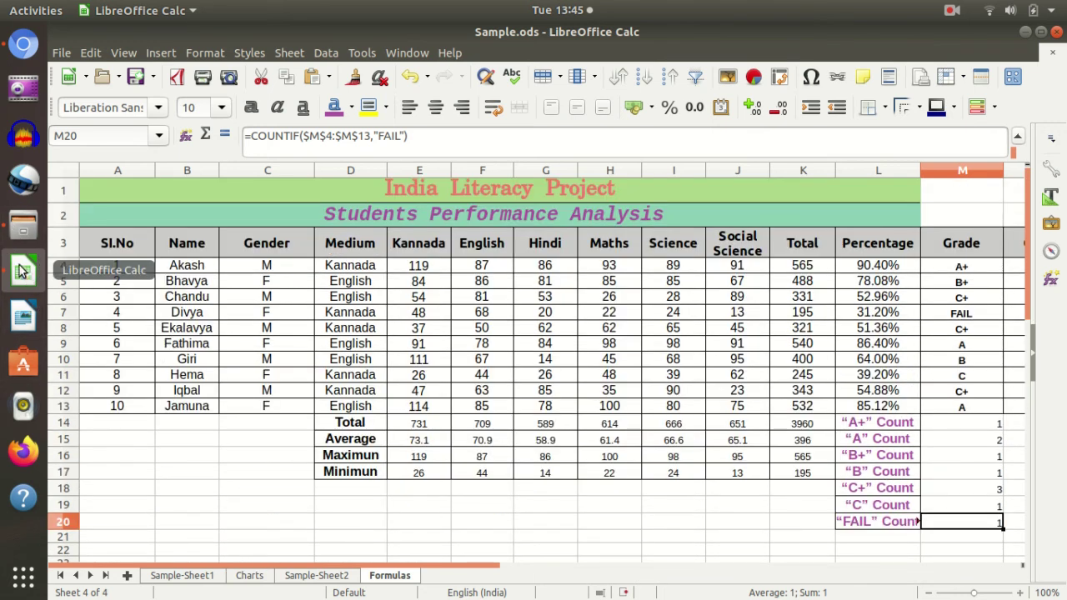
{"action": "left_click", "coordinate": [209, 437]}
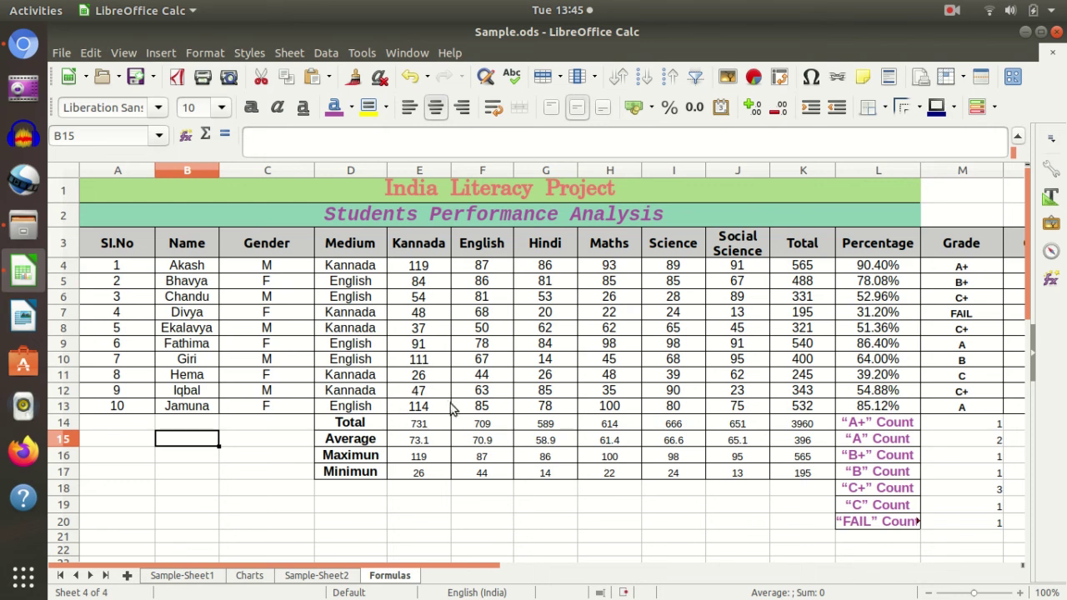
{"action": "scroll", "coordinate": [454, 408], "scroll_direction": "down", "scroll_amount": 1}
{"action": "scroll", "coordinate": [455, 409], "scroll_direction": "up", "scroll_amount": 1}
Step: Quit LibreOffice Calc with Ctrl+Q
{"action": "key", "text": "ctrl+q"}
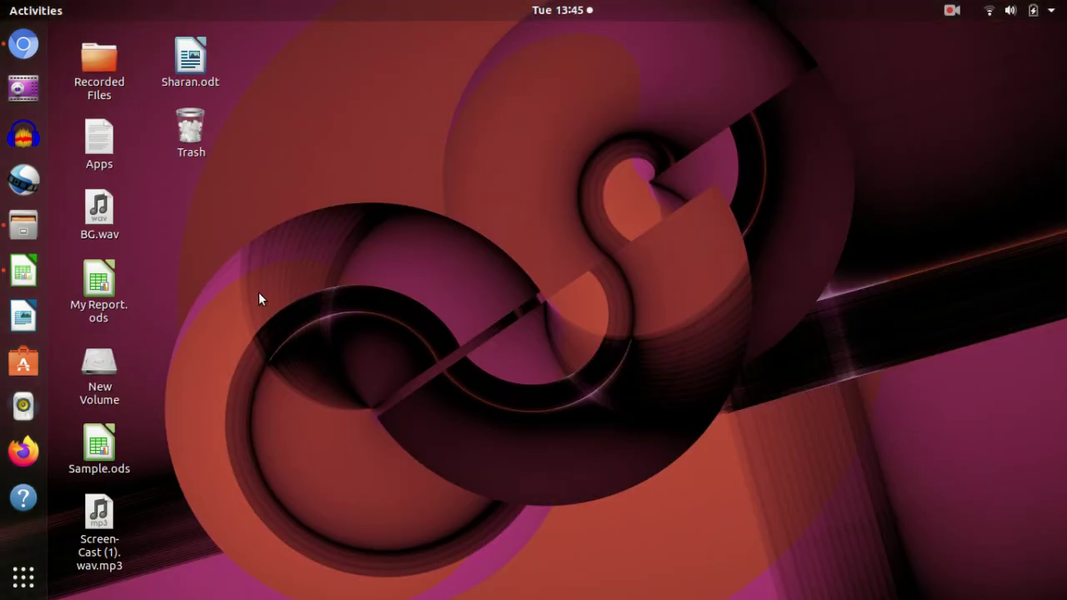